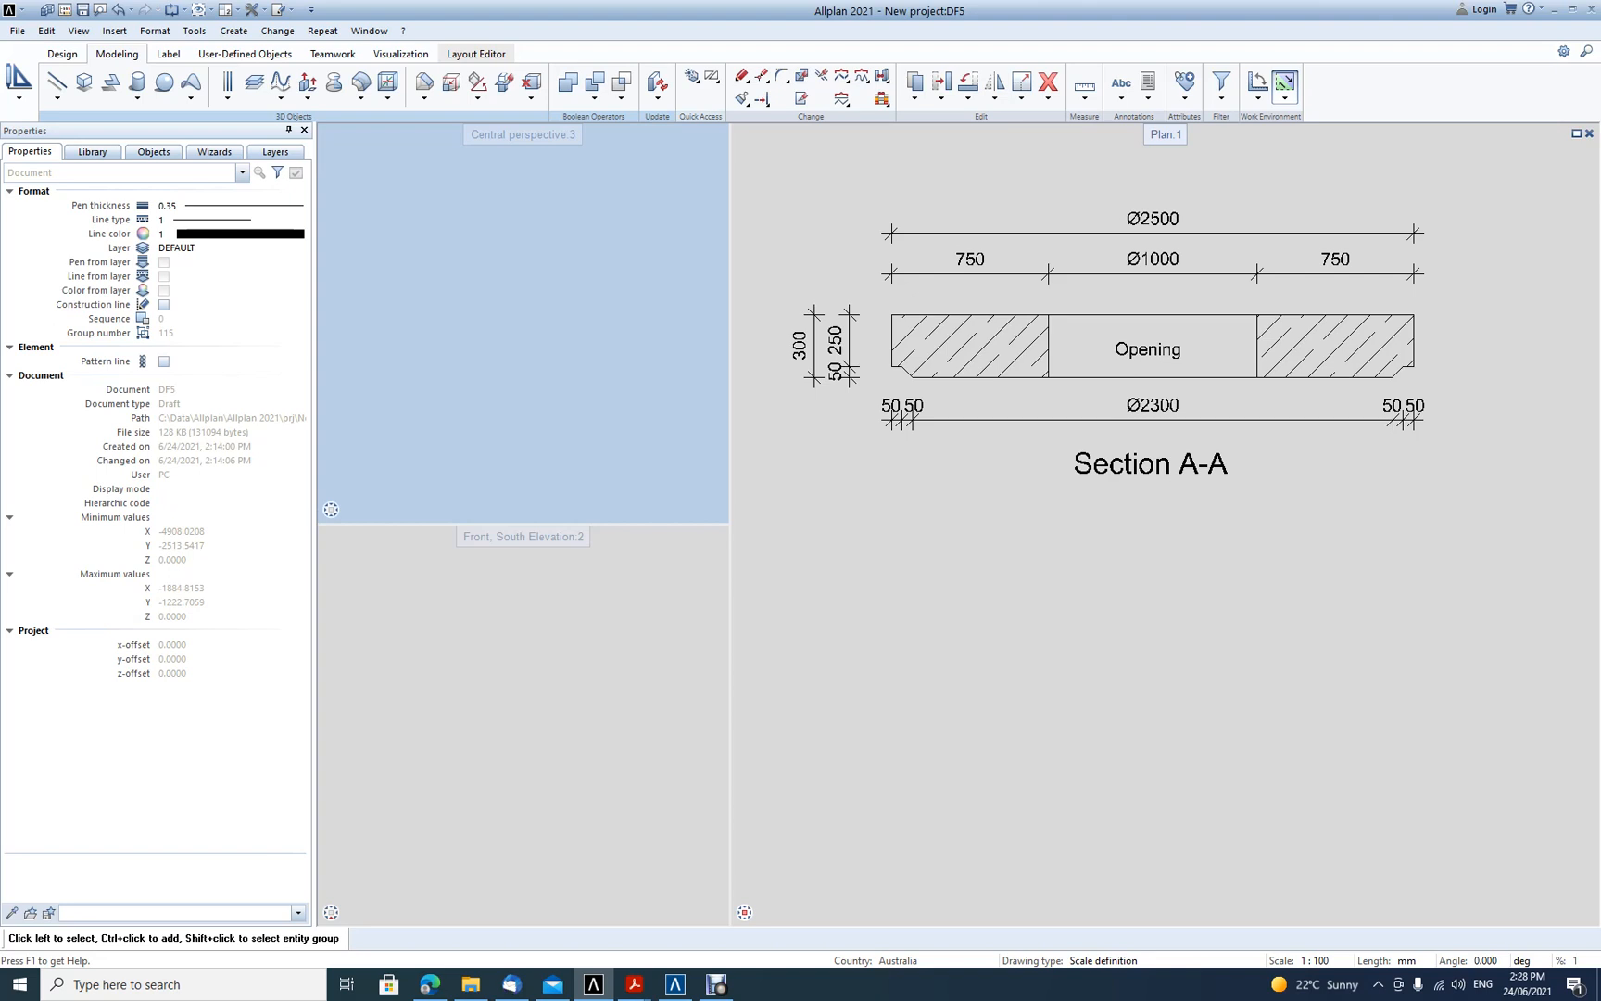
Trace the left half of Section A-A, including the lower edge notch and chamfer, as a closed 3D line outline ending at the centreline
mouse_move(58, 93)
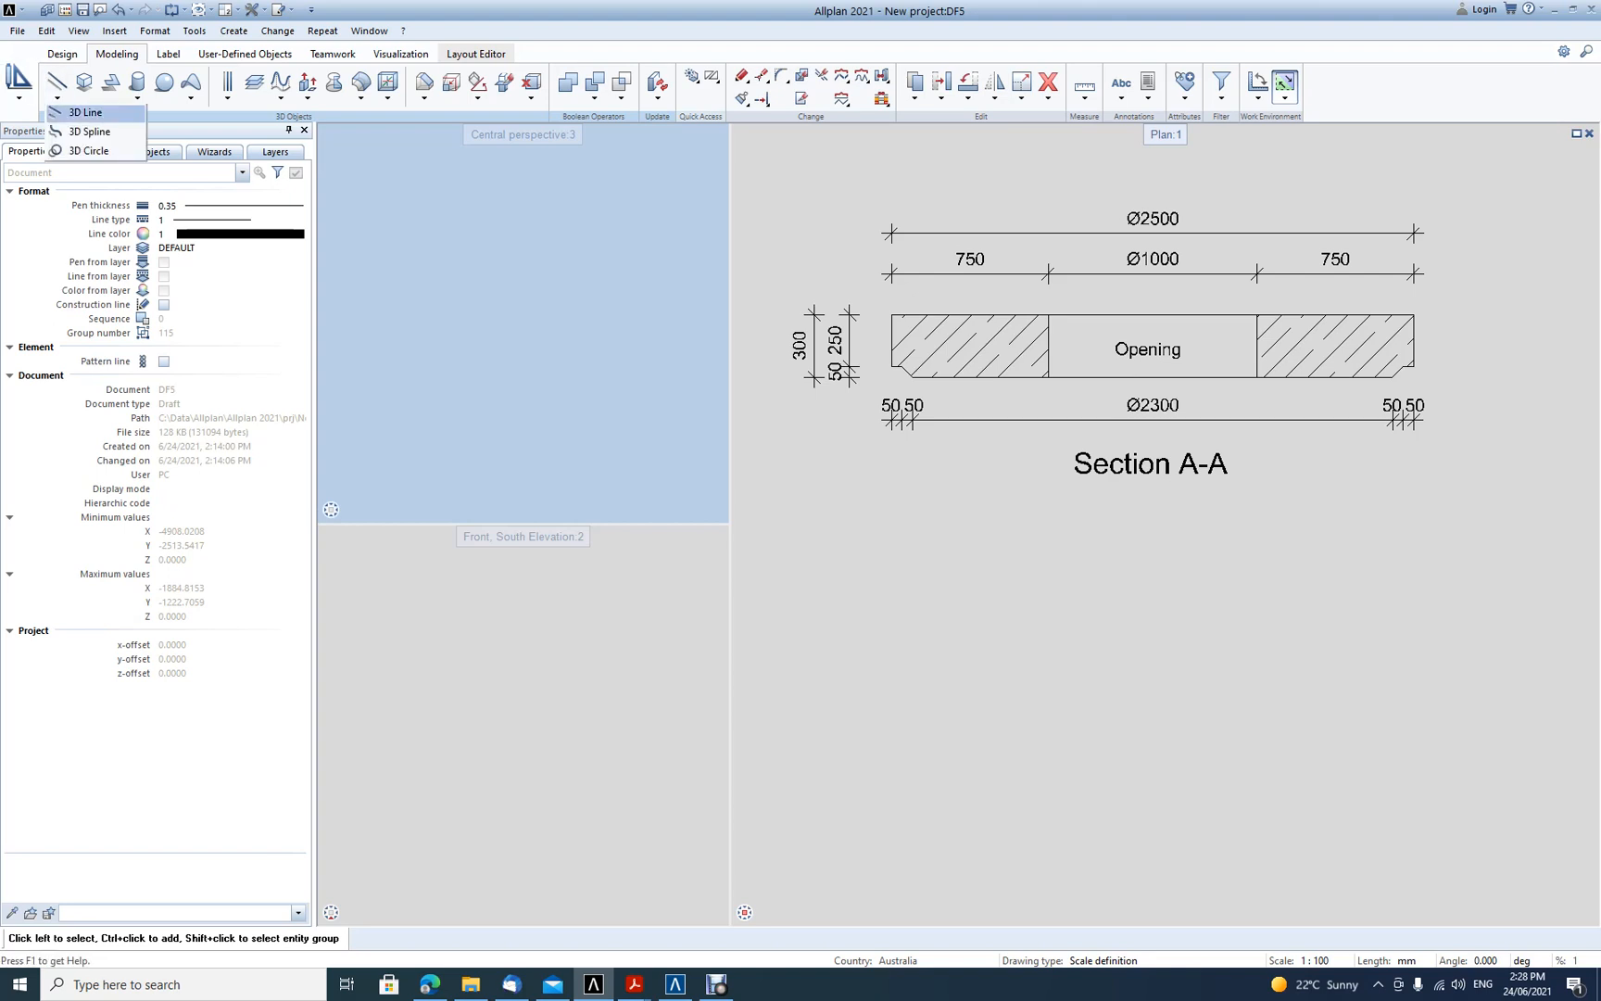
click(85, 112)
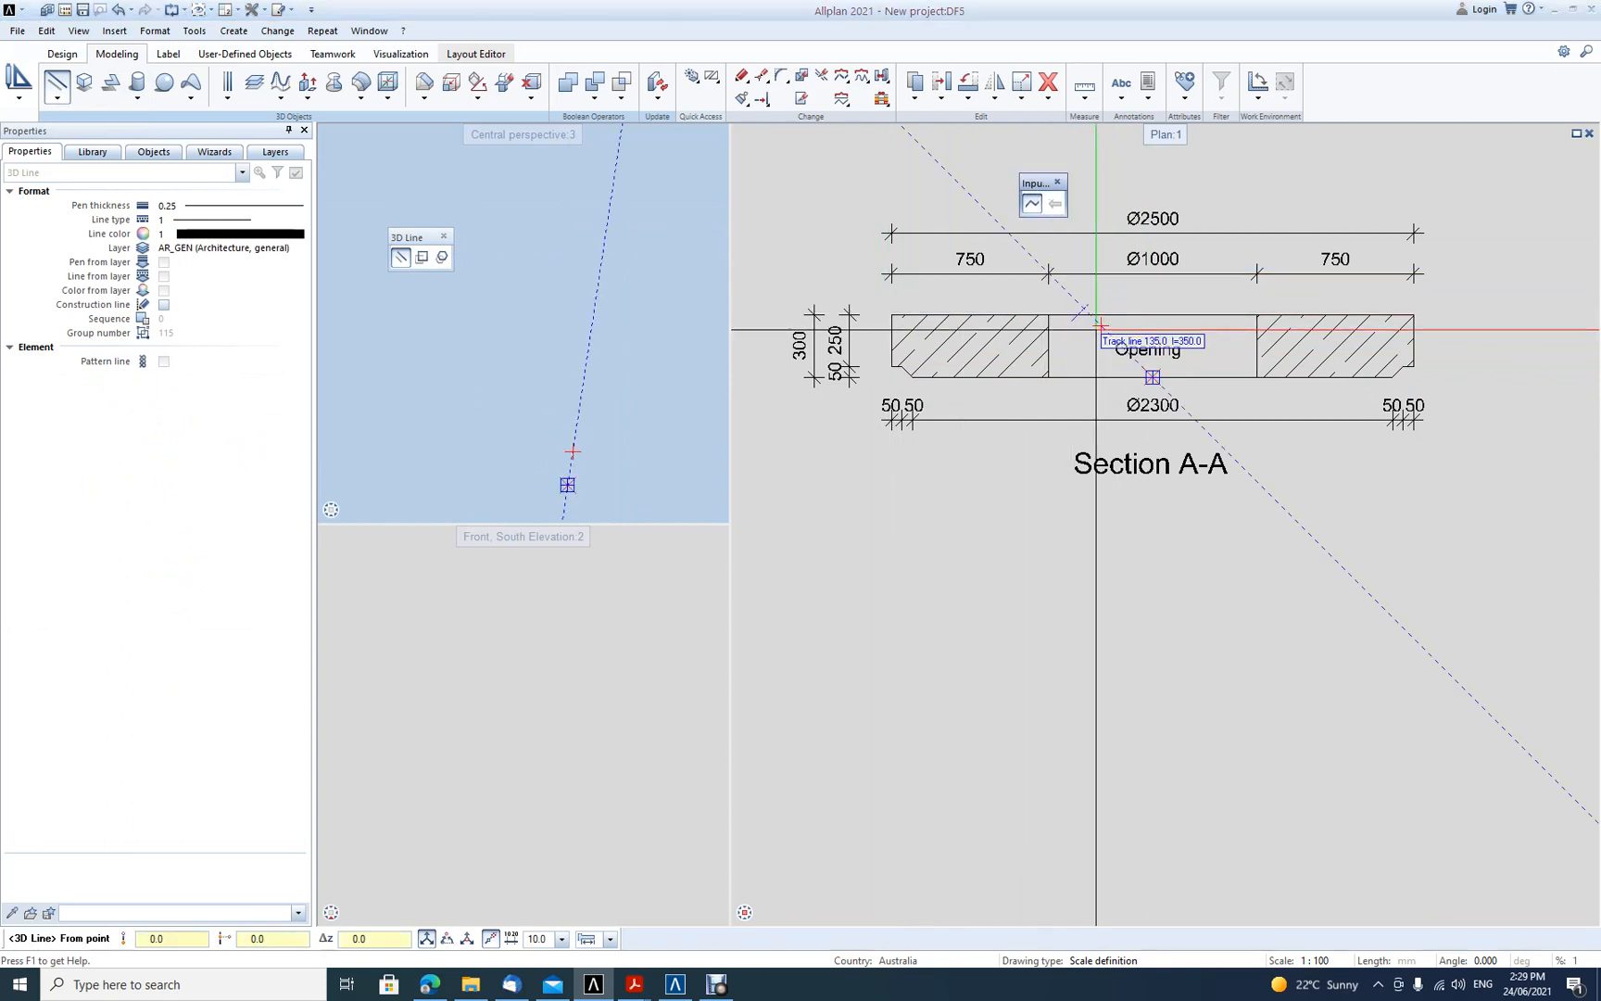
click(1152, 315)
click(892, 315)
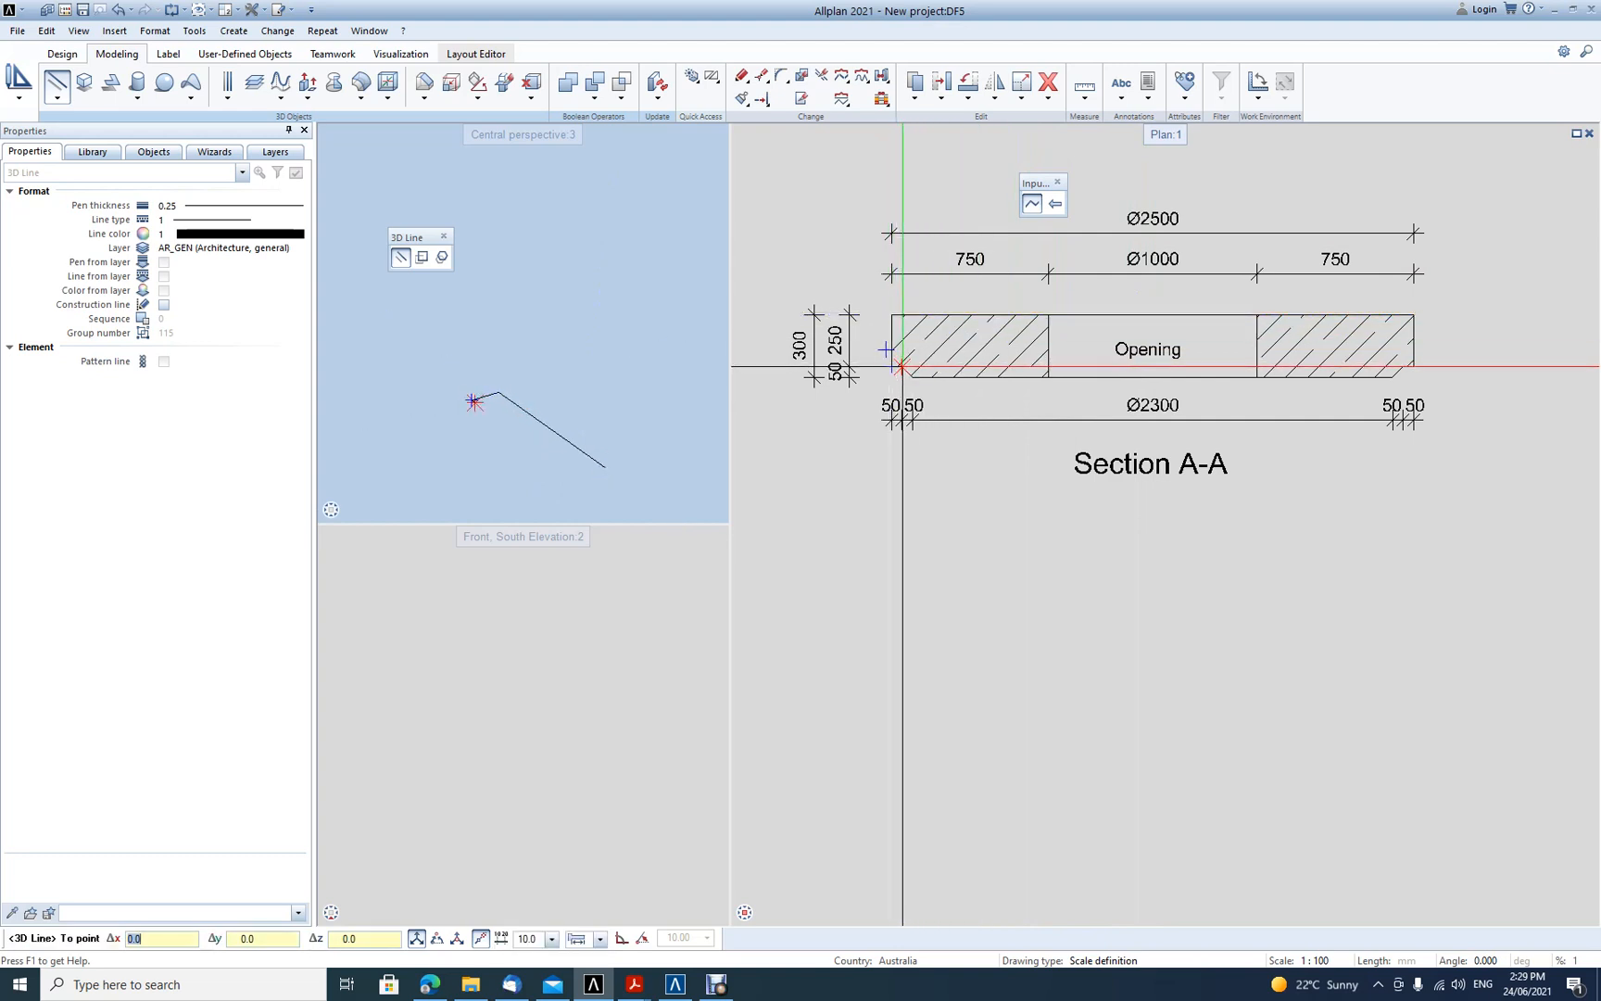
click(913, 377)
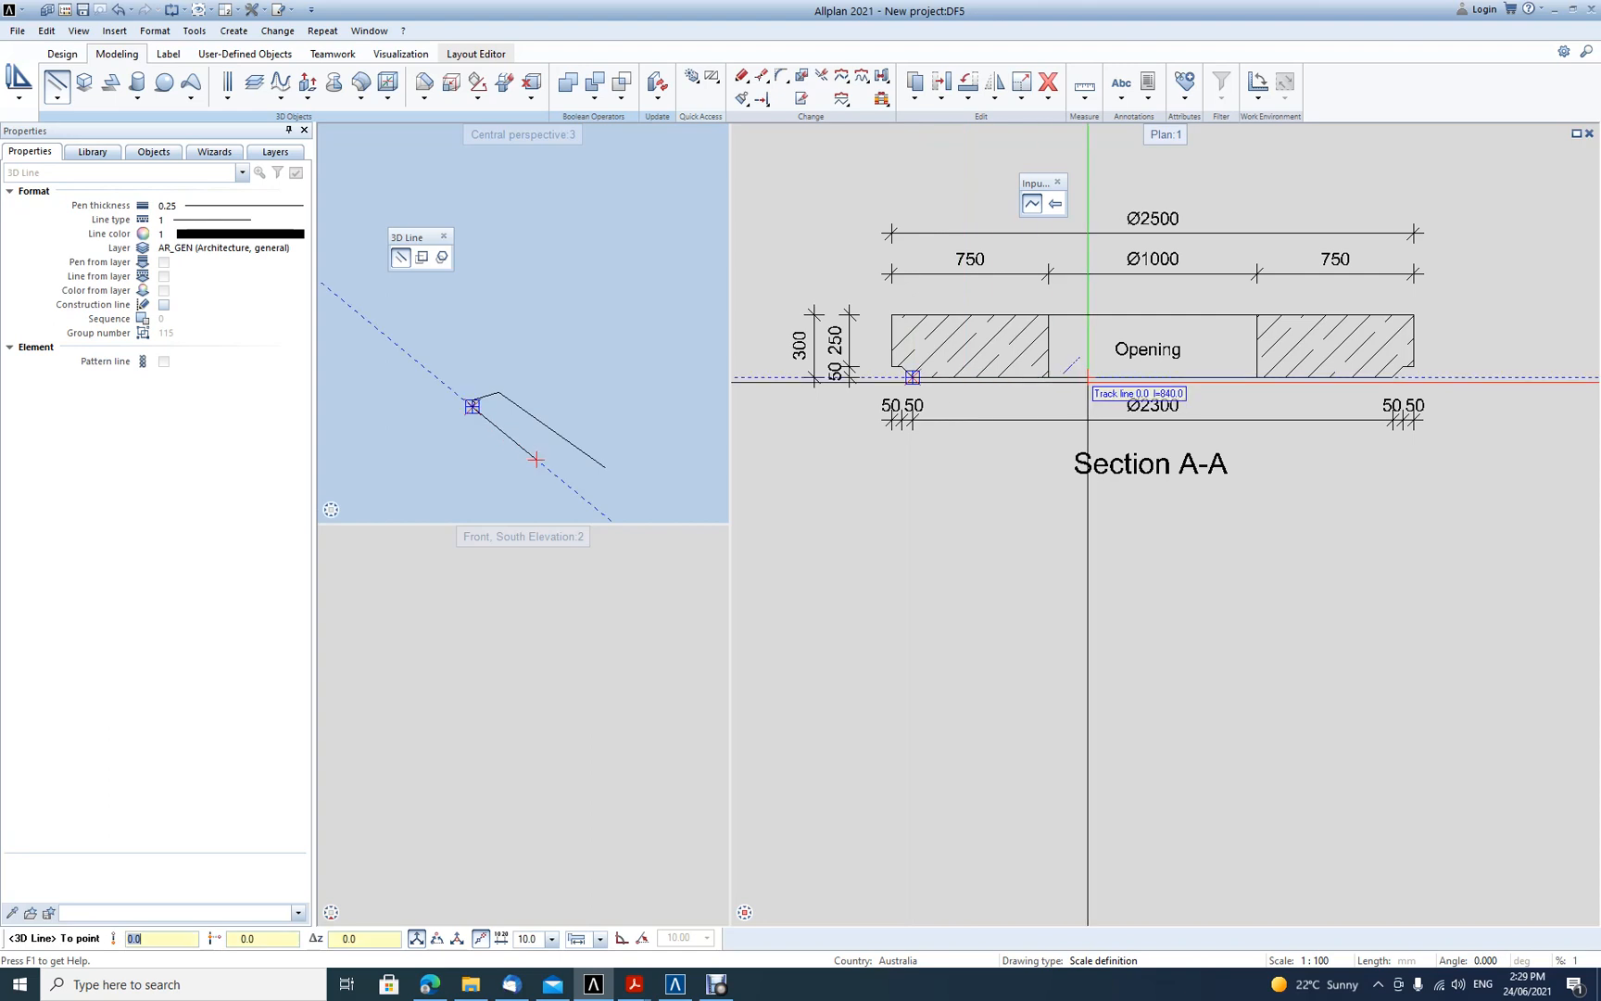
click(1152, 377)
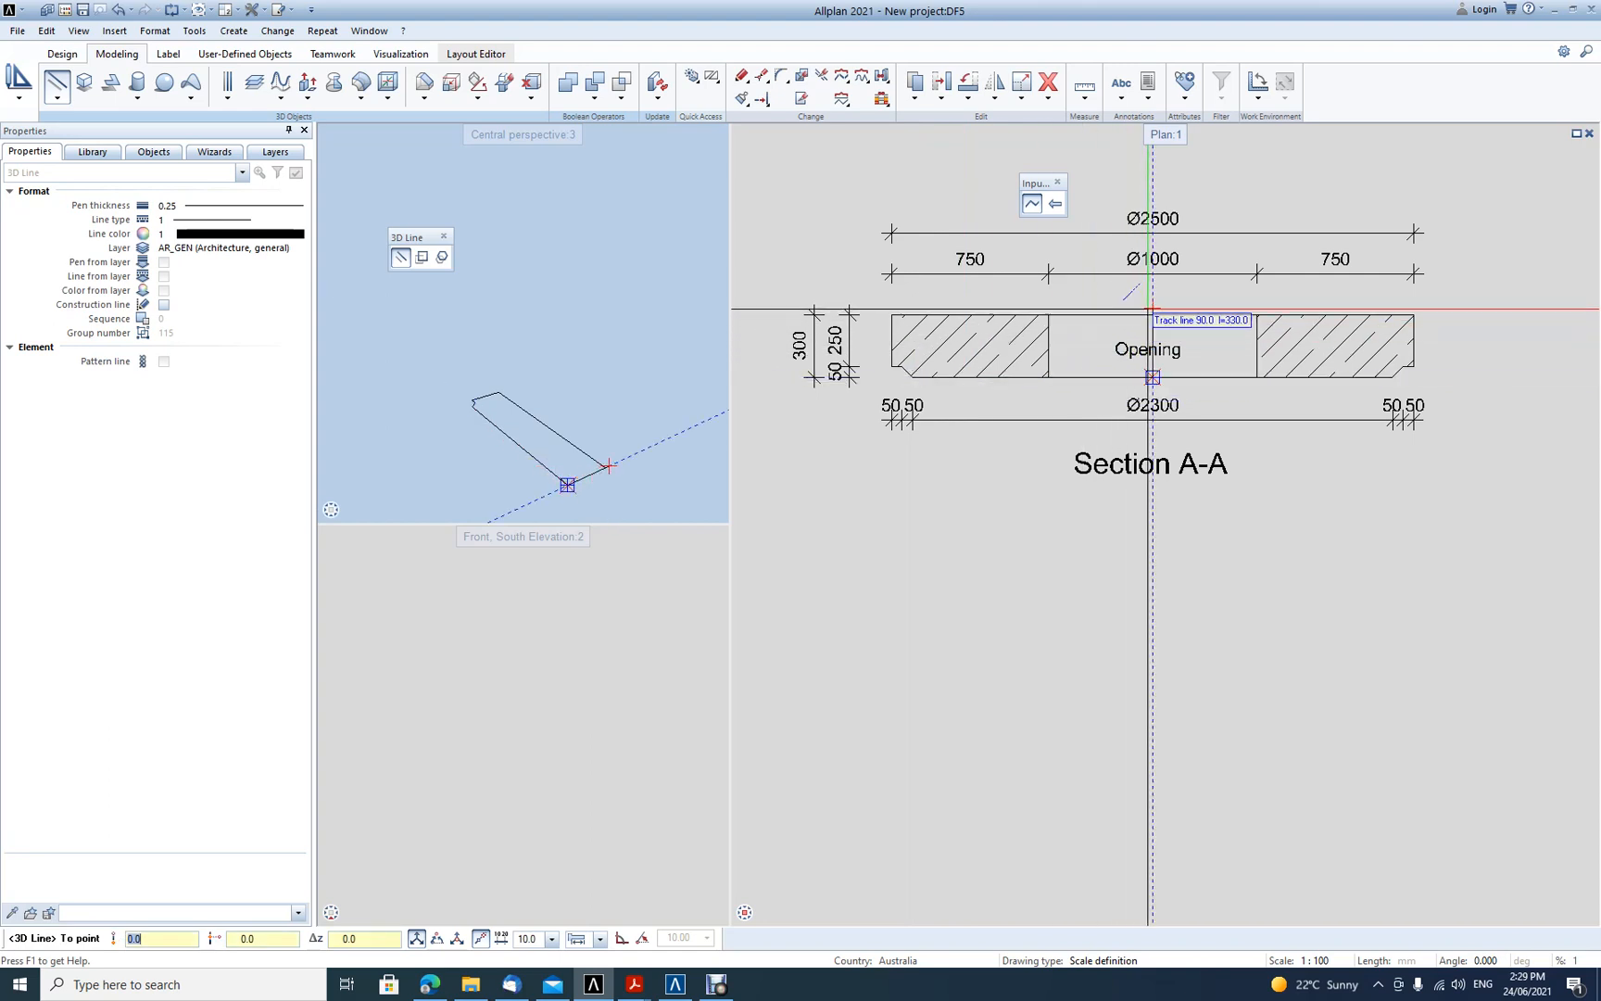
click(1152, 314)
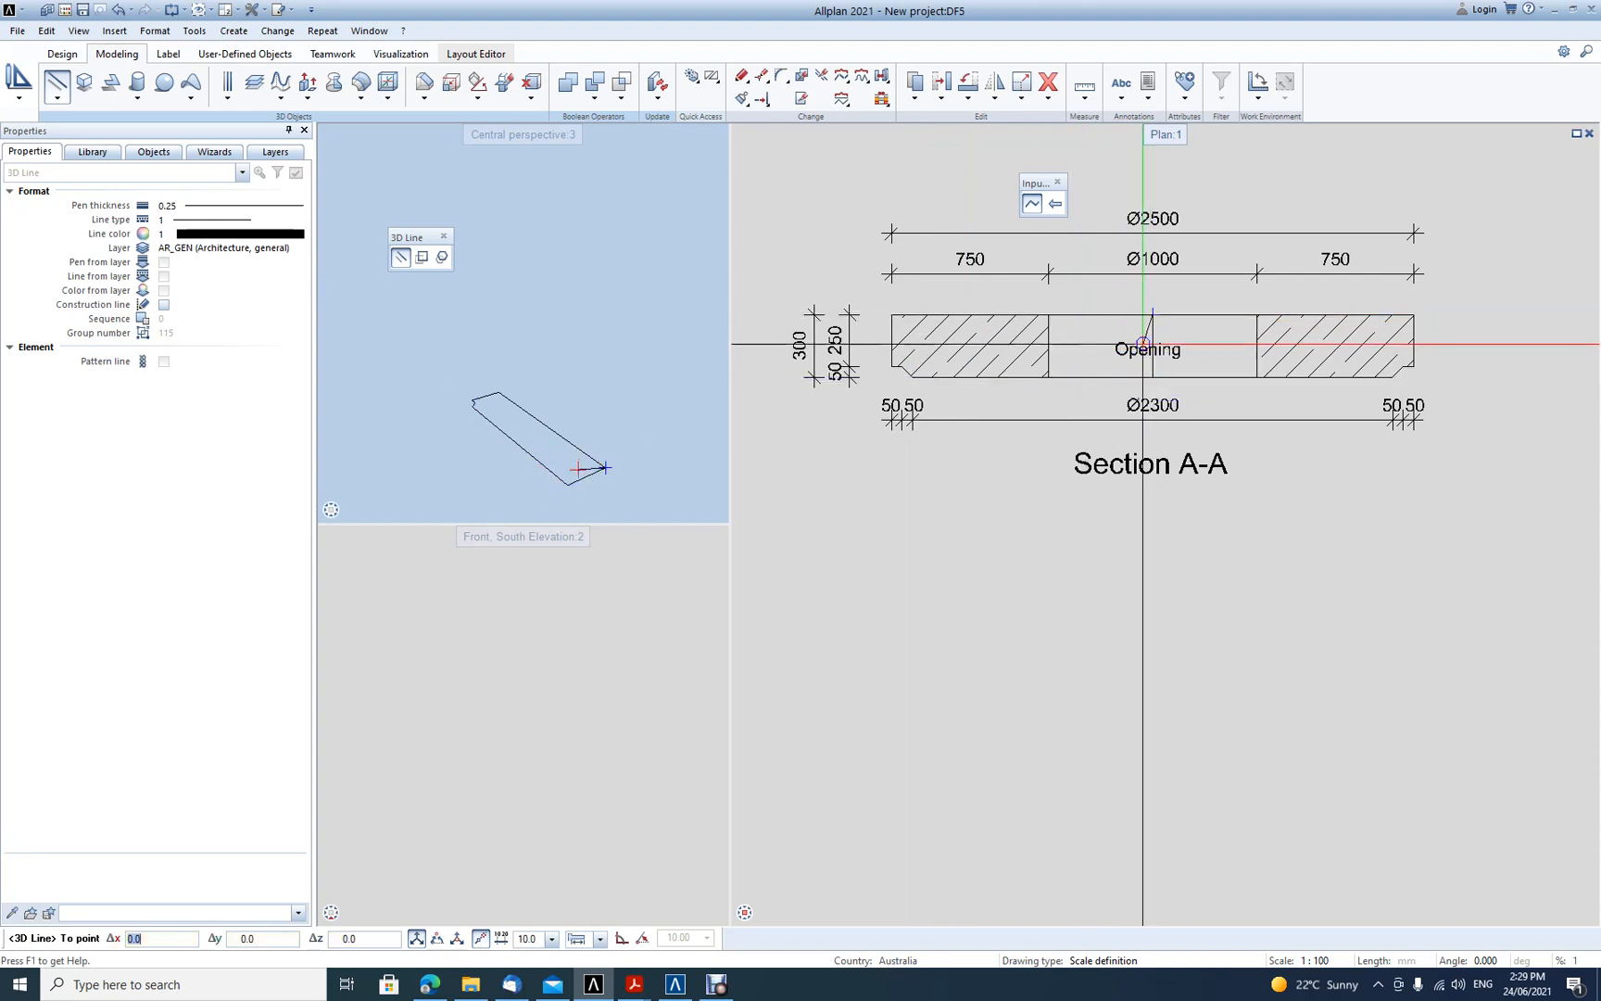
key(Escape)
key(Escape)
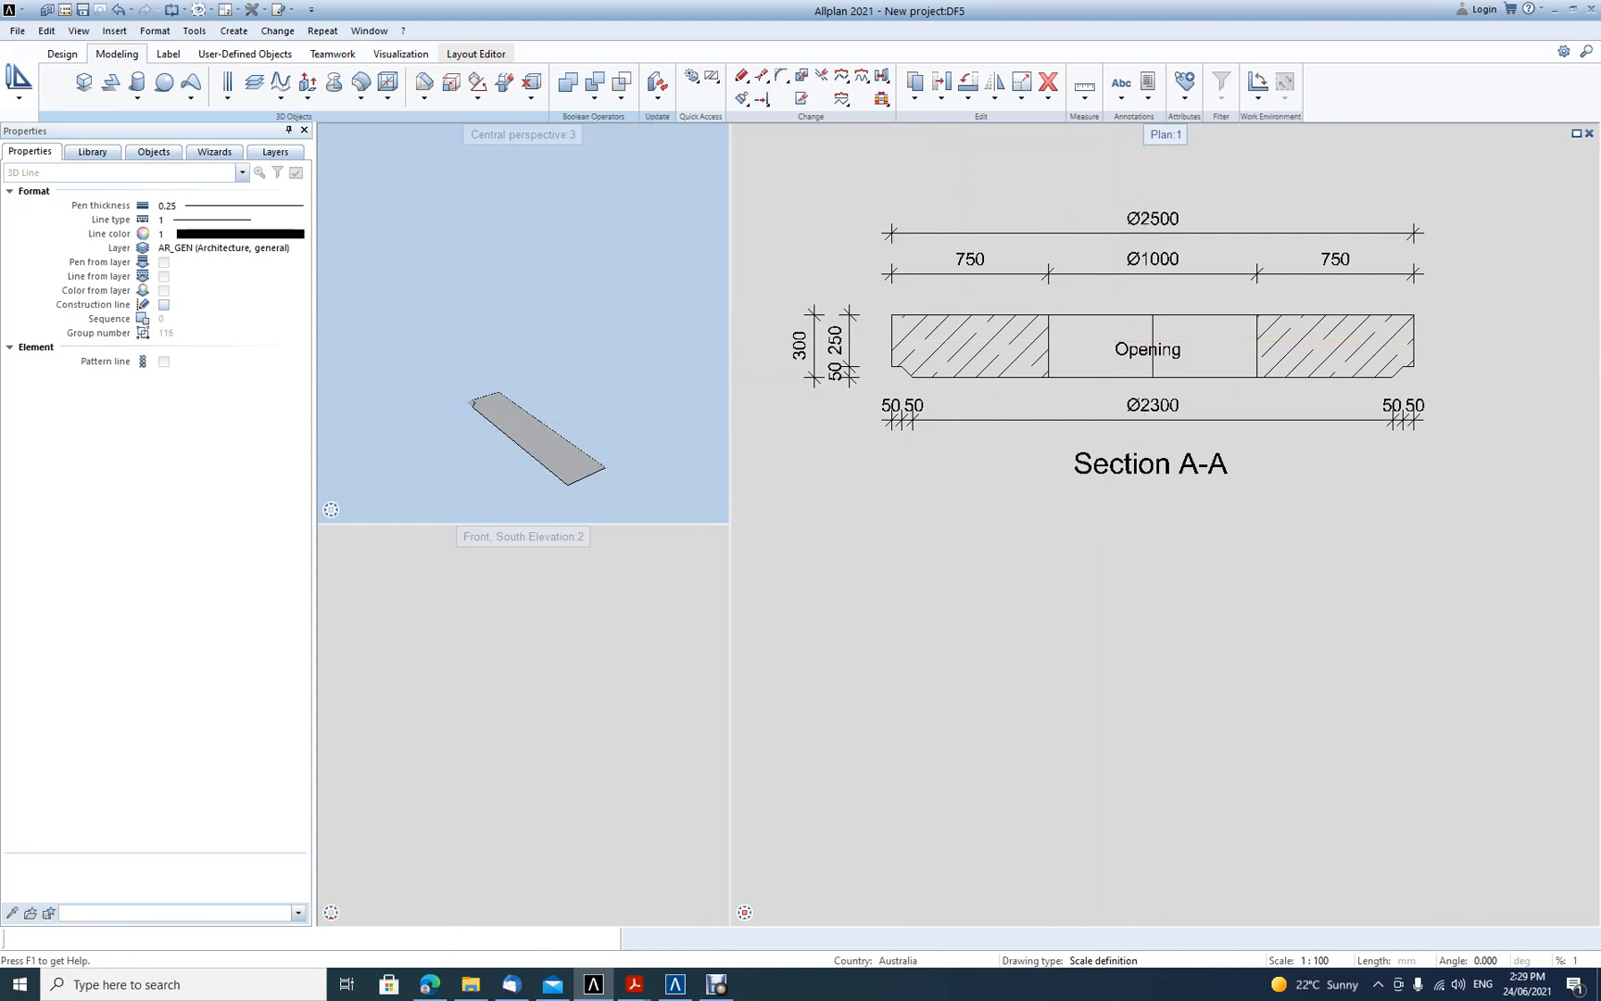
Move the half-section outline straight down in plan by about 2320 mm, clear of the section drawing
click(503, 446)
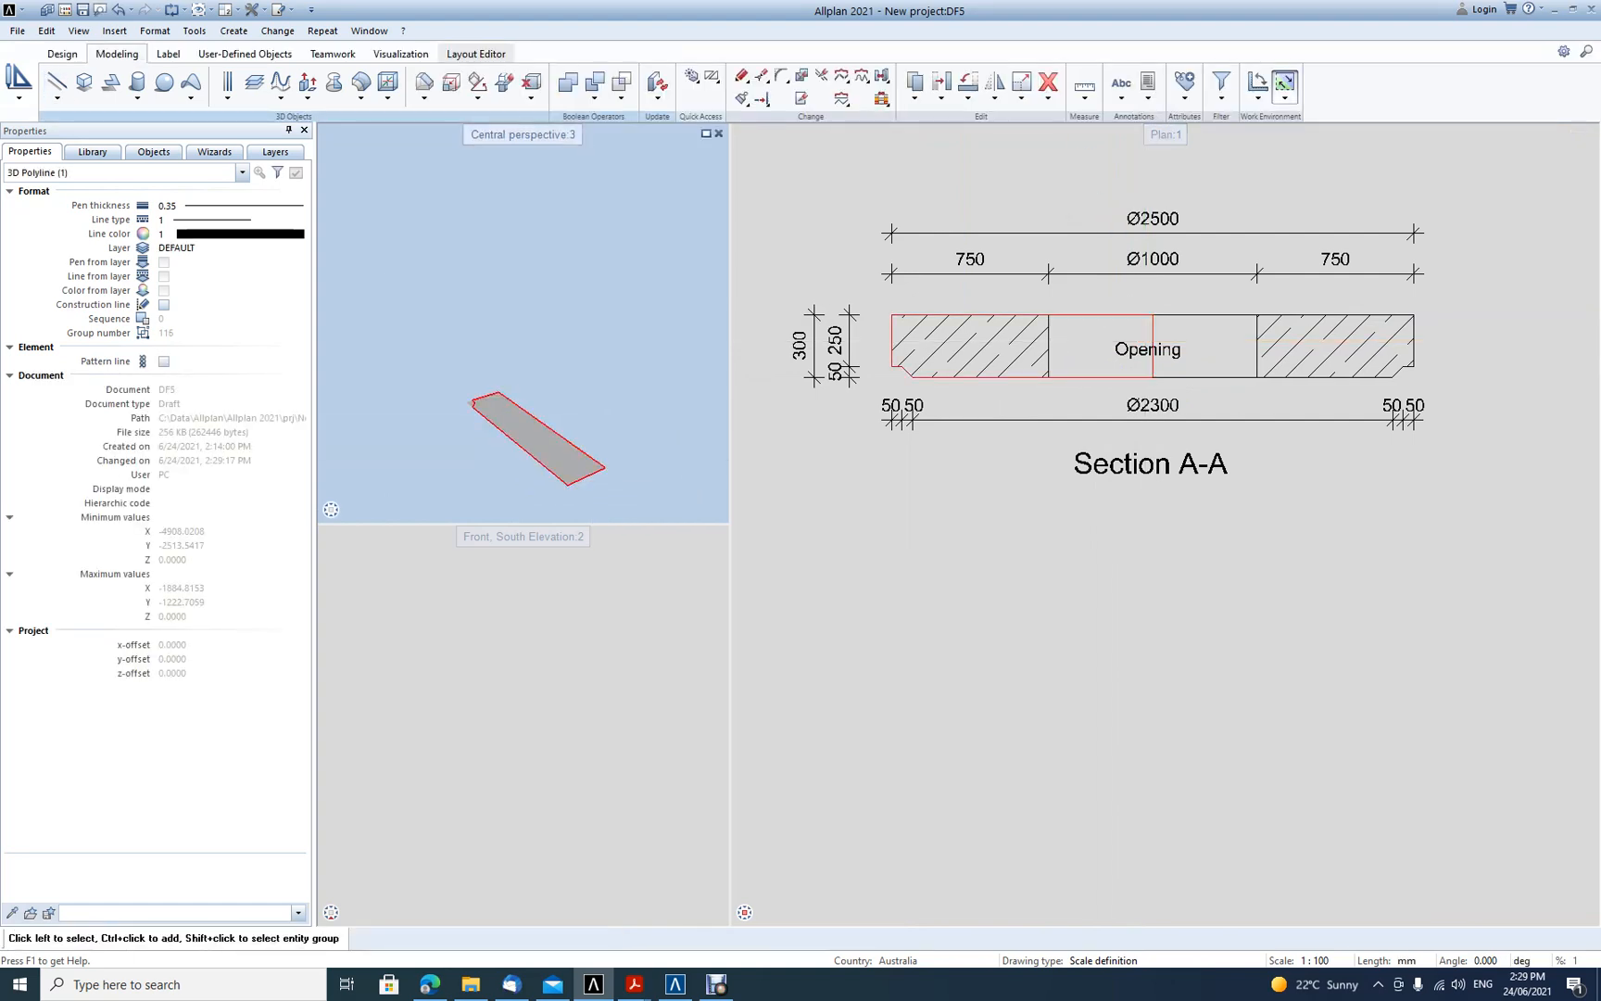
click(474, 405)
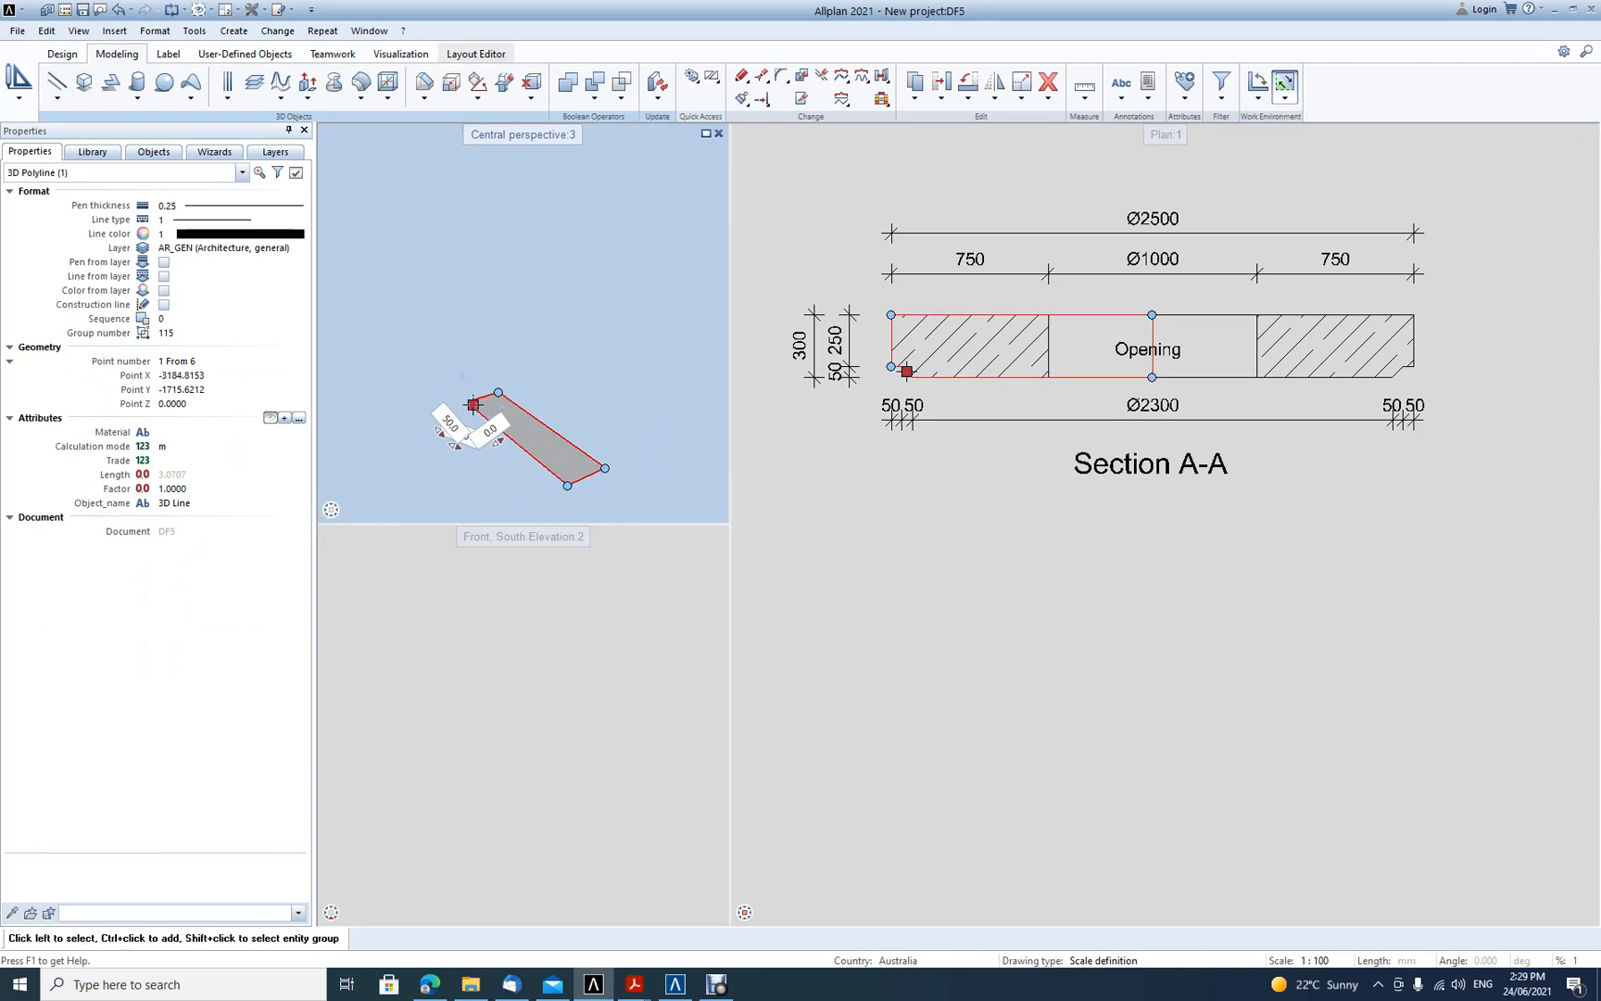
click(942, 83)
click(980, 498)
middle_drag(996, 788, 998, 544)
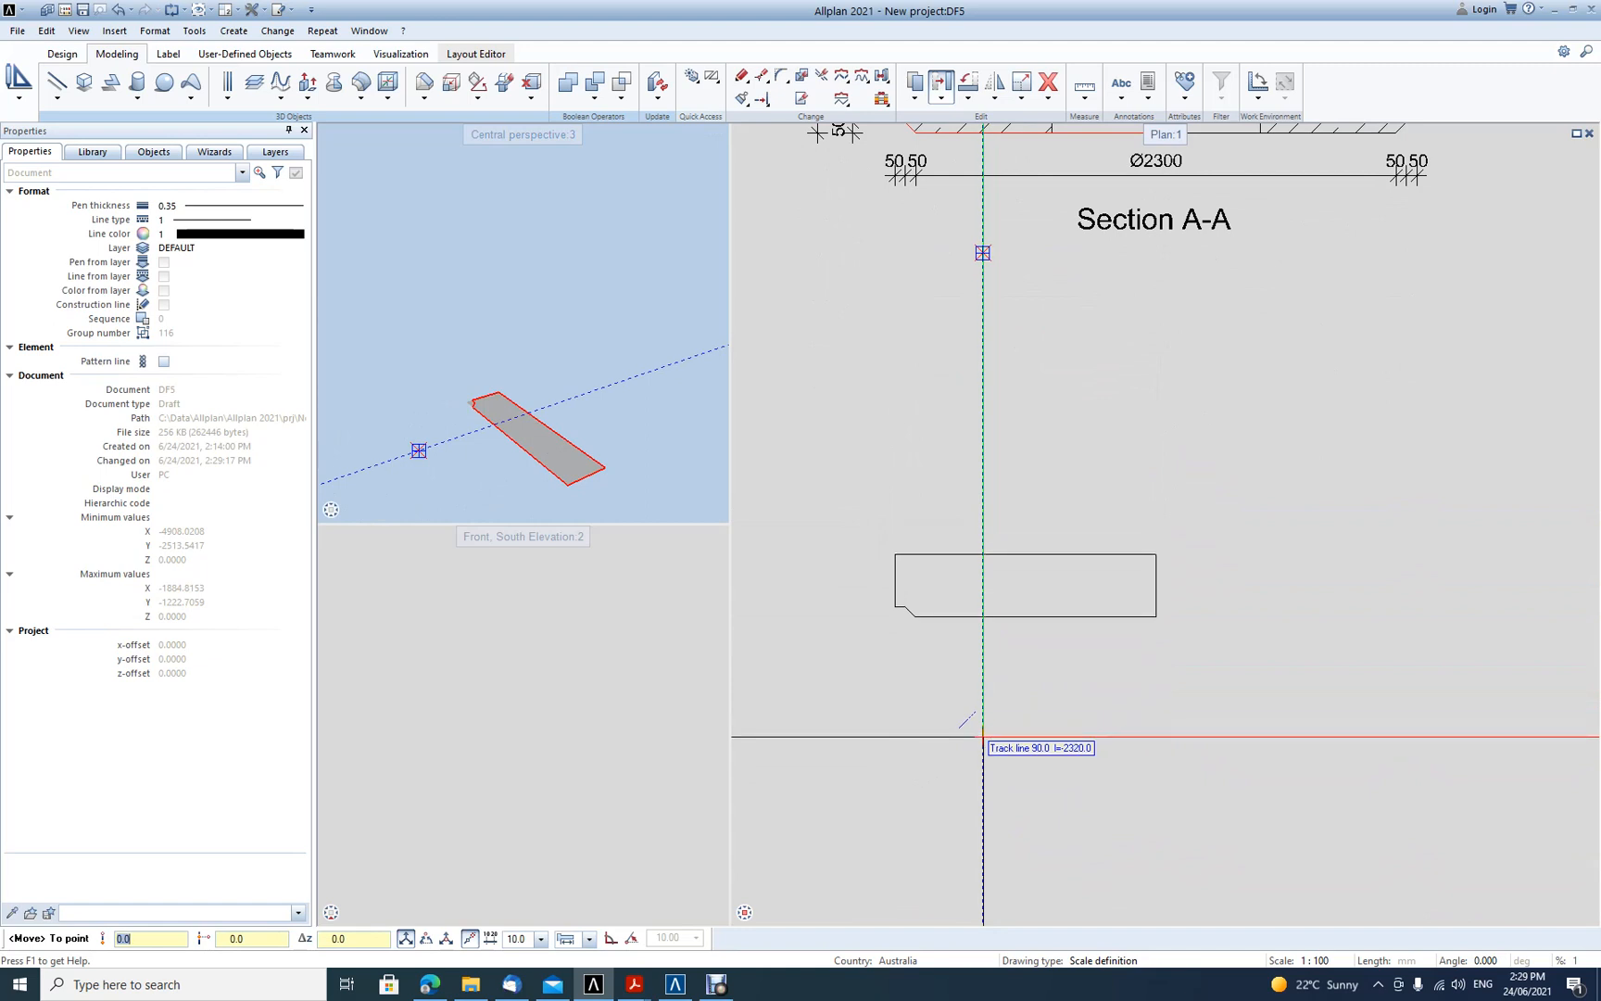
click(983, 738)
click(1012, 615)
scroll(1012, 608, down, 2)
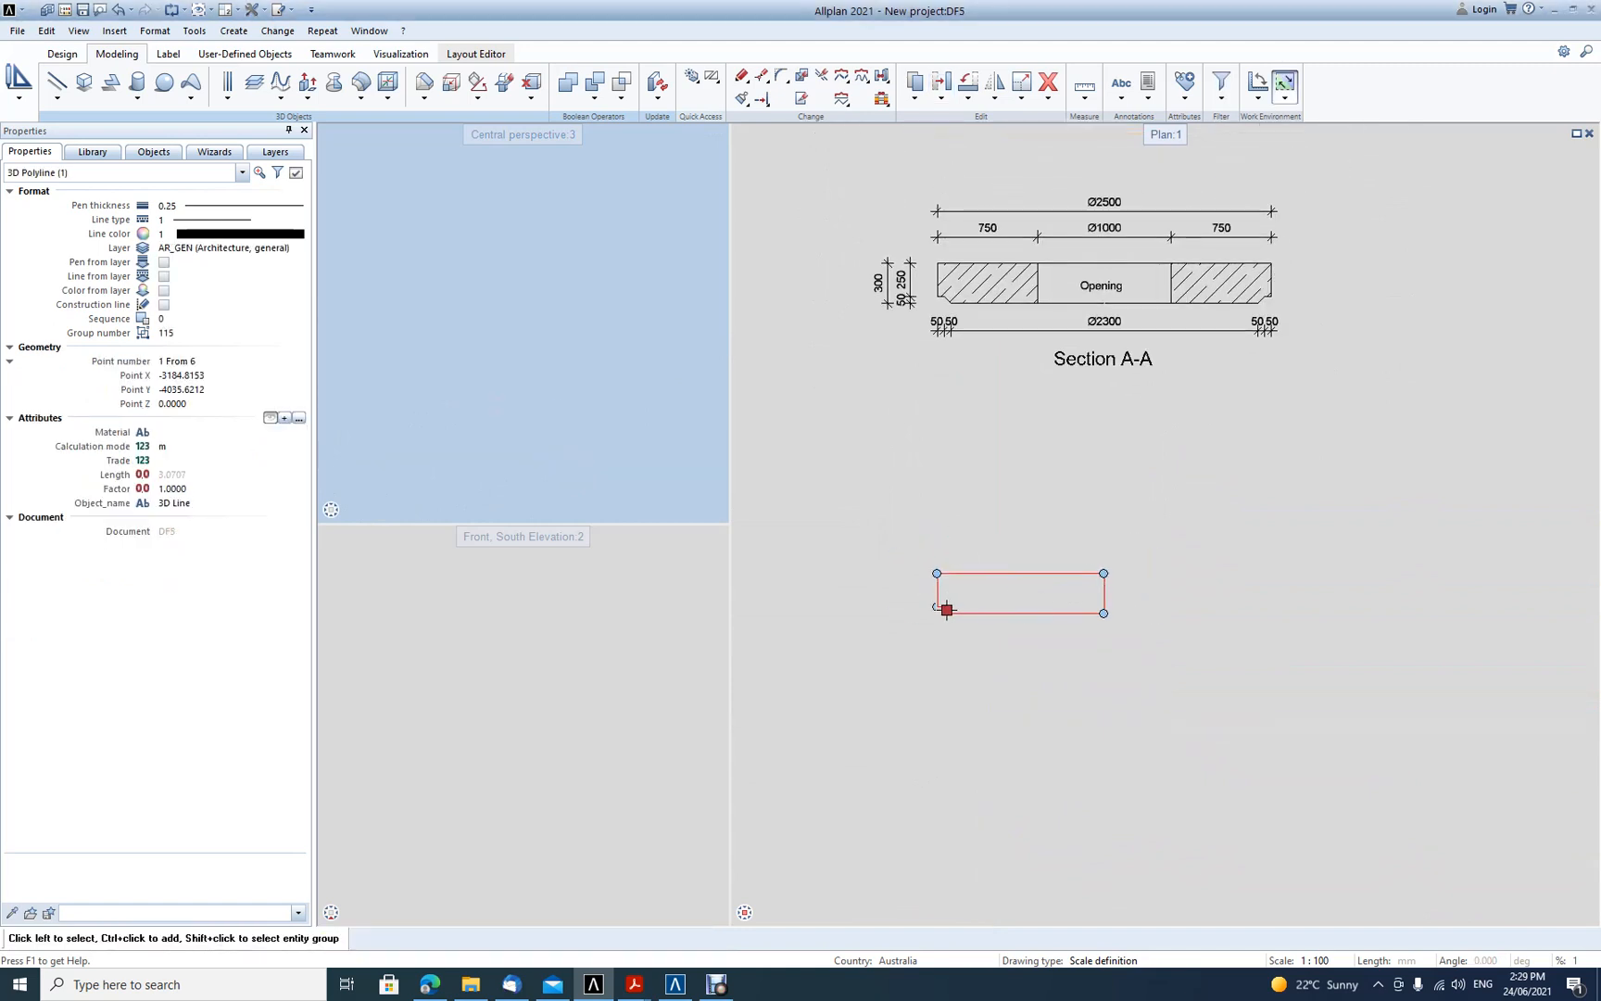
Rotate the outline upright by 90° with Rotate 3D Elements, using its bottom edge as the rotation axis
scroll(927, 613, up, 1)
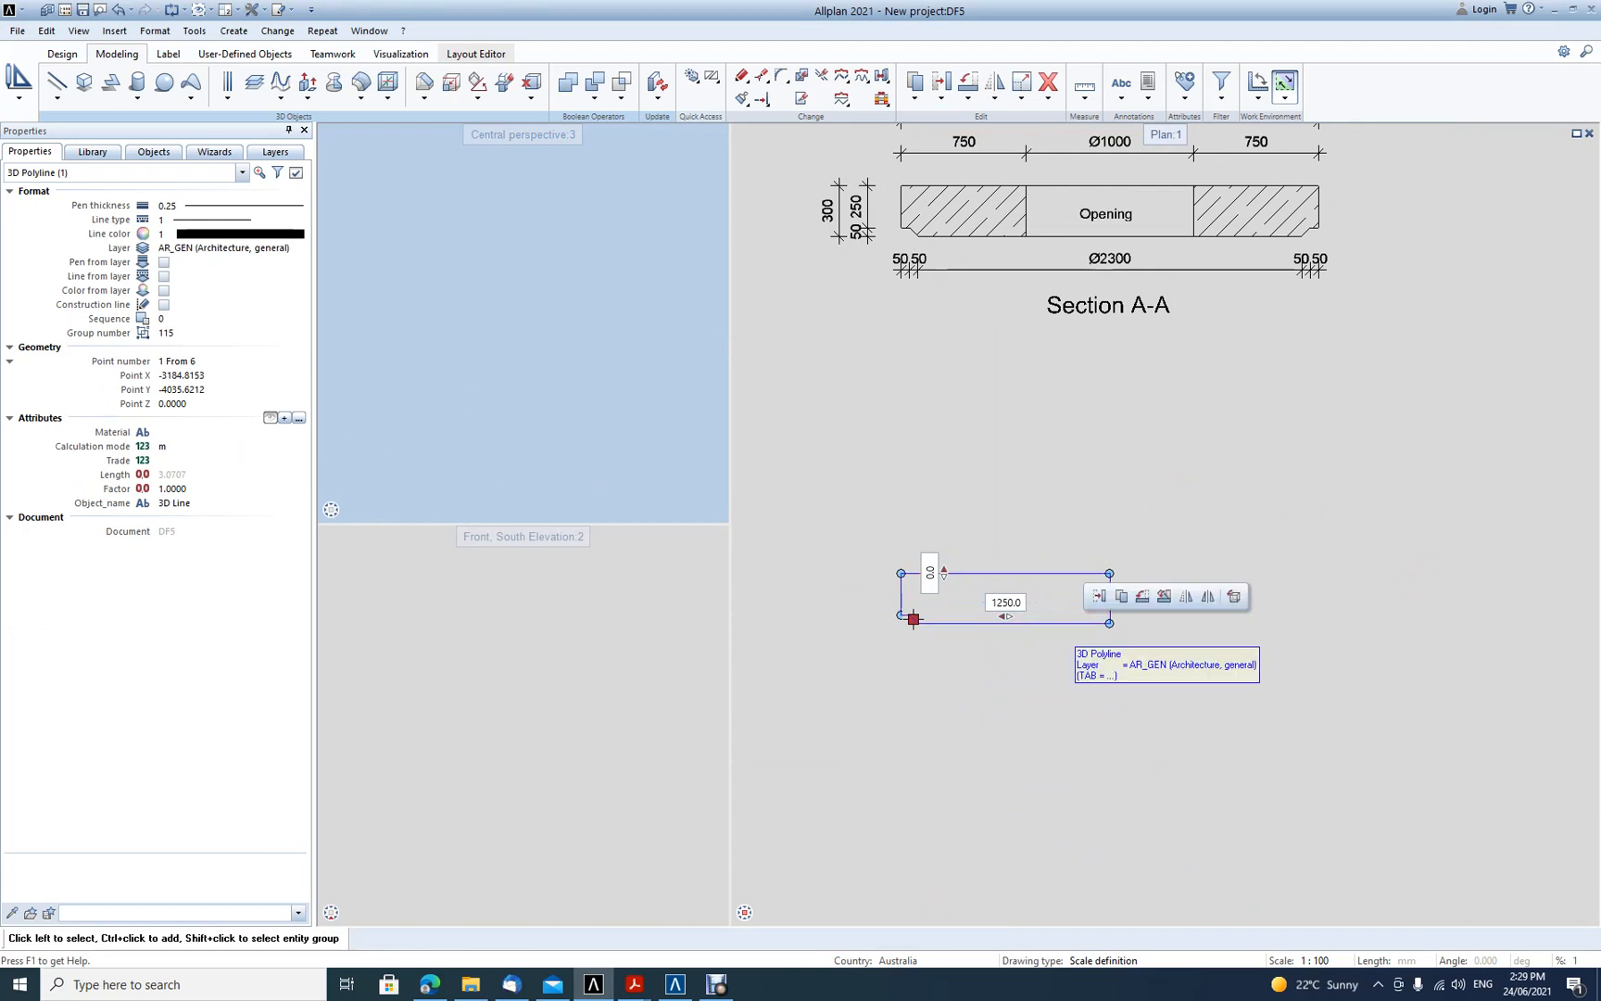
right_click(1071, 627)
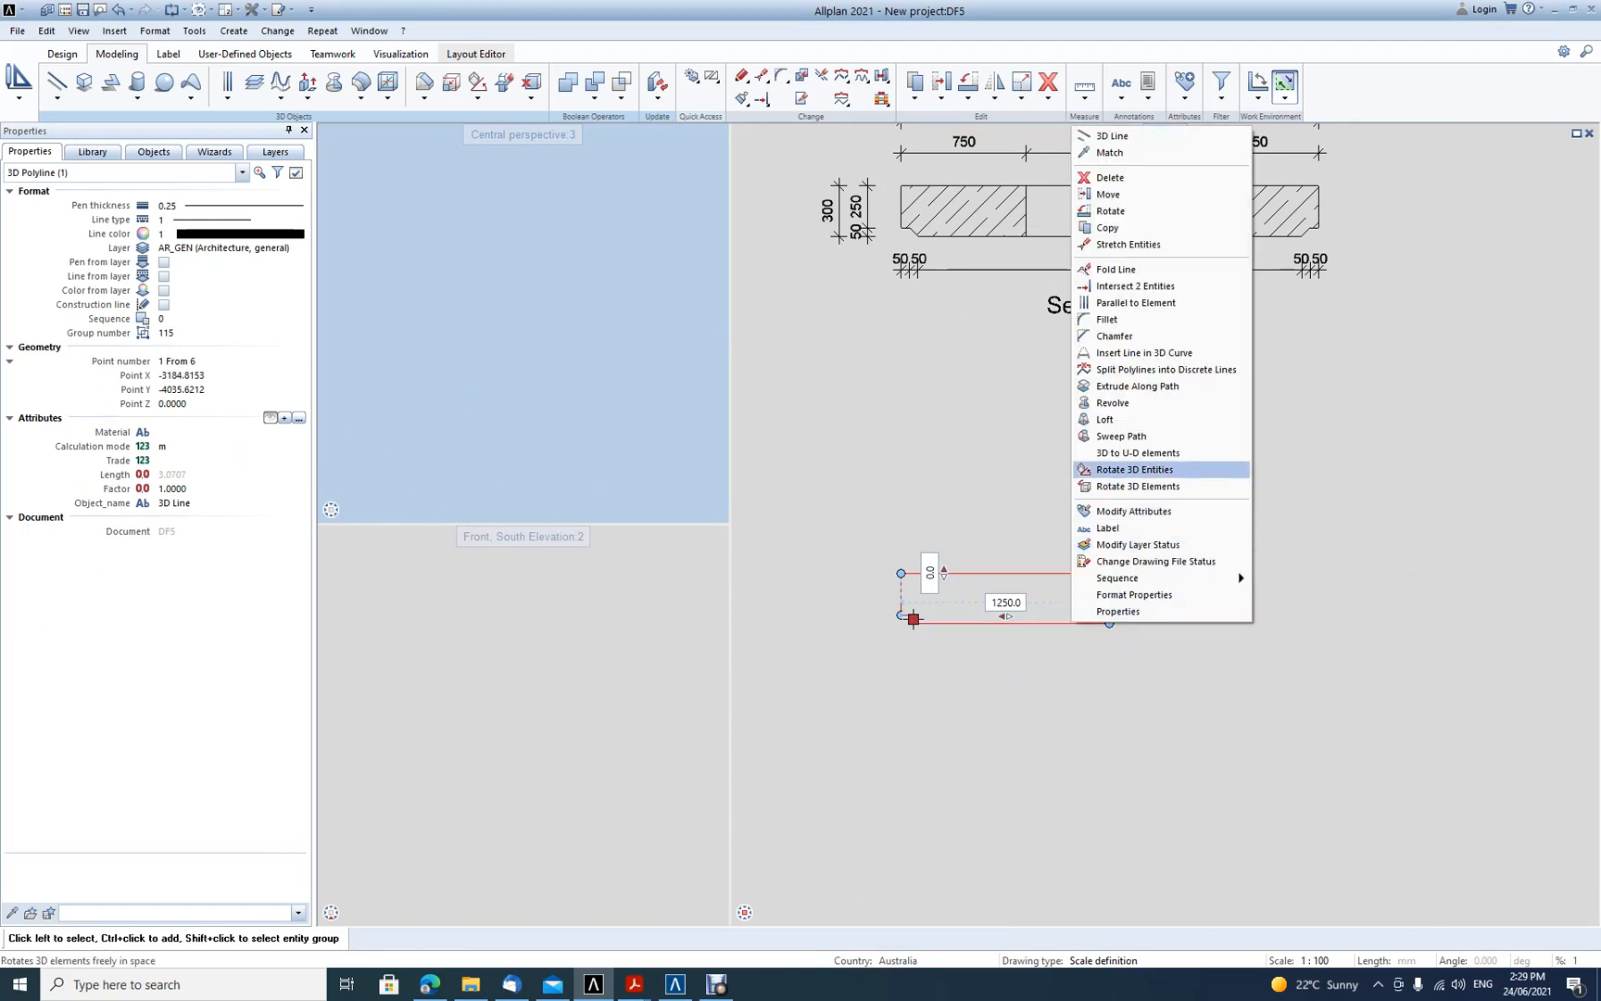
click(1138, 486)
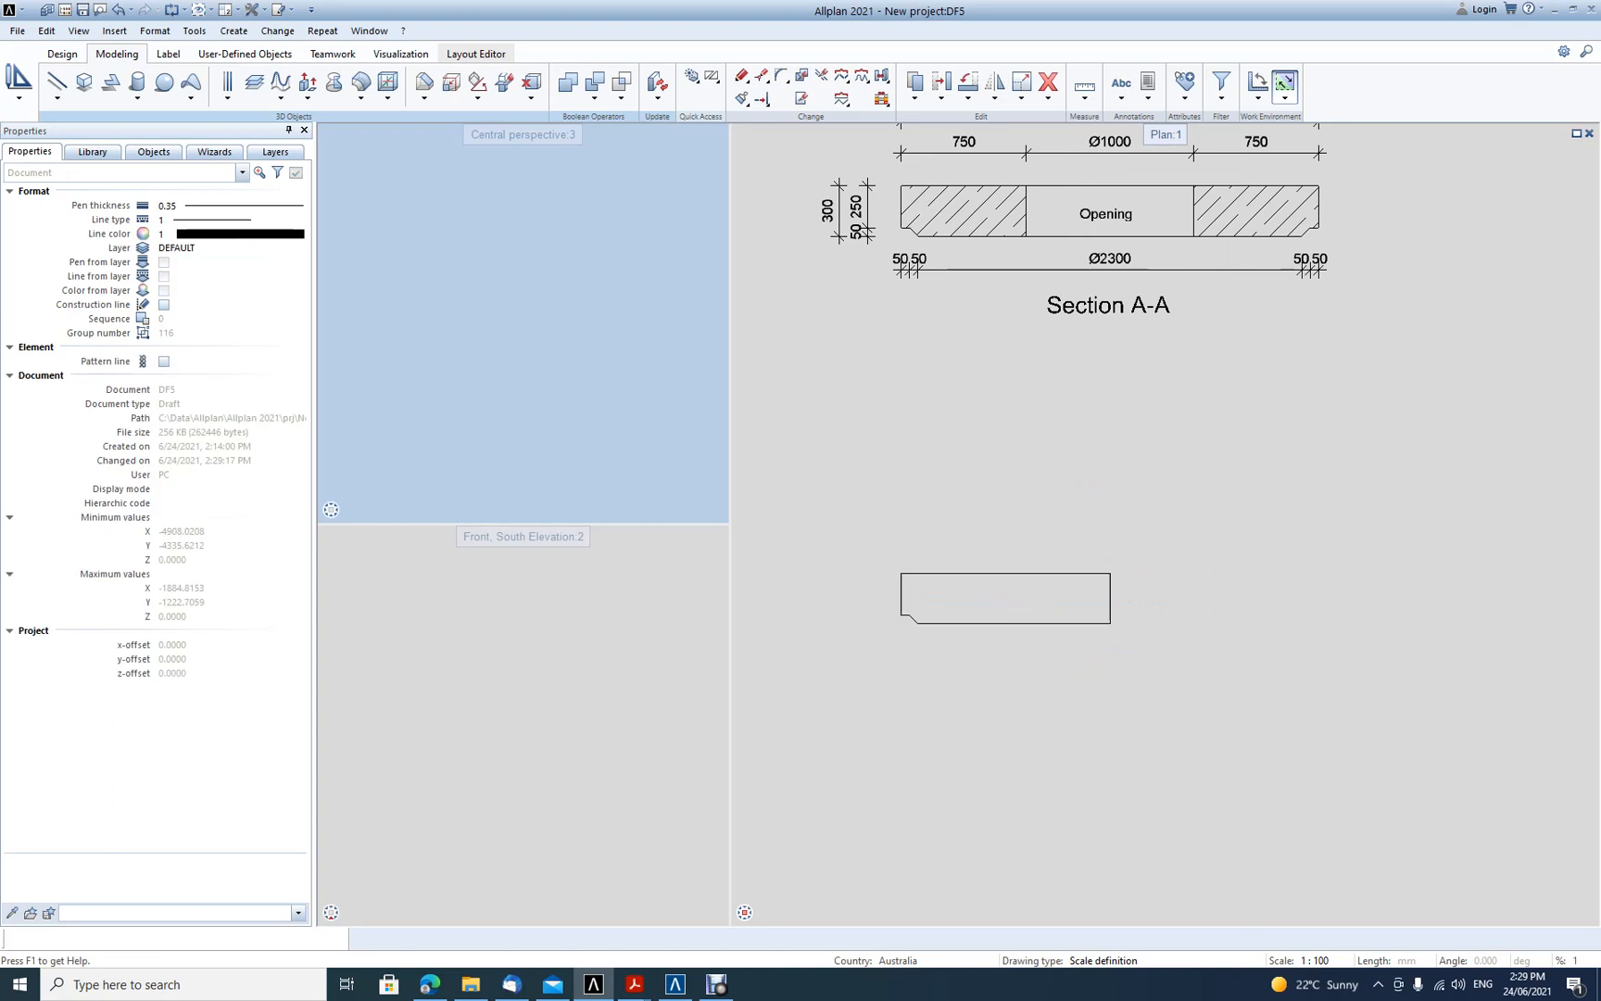
click(1110, 622)
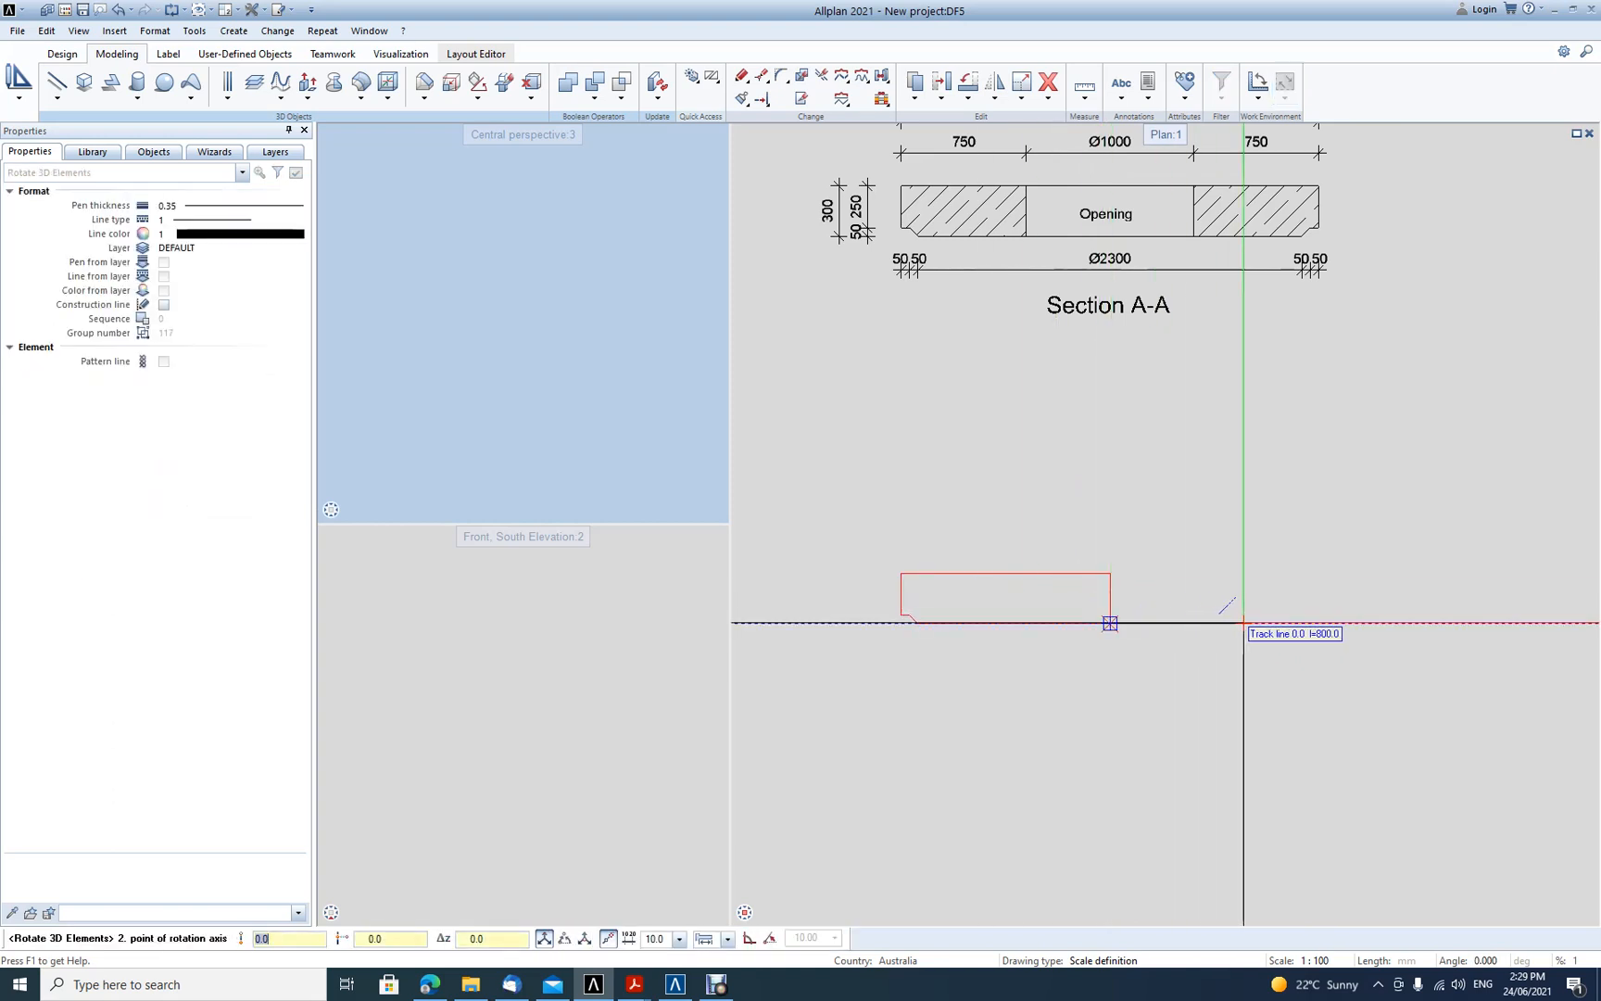
click(1261, 622)
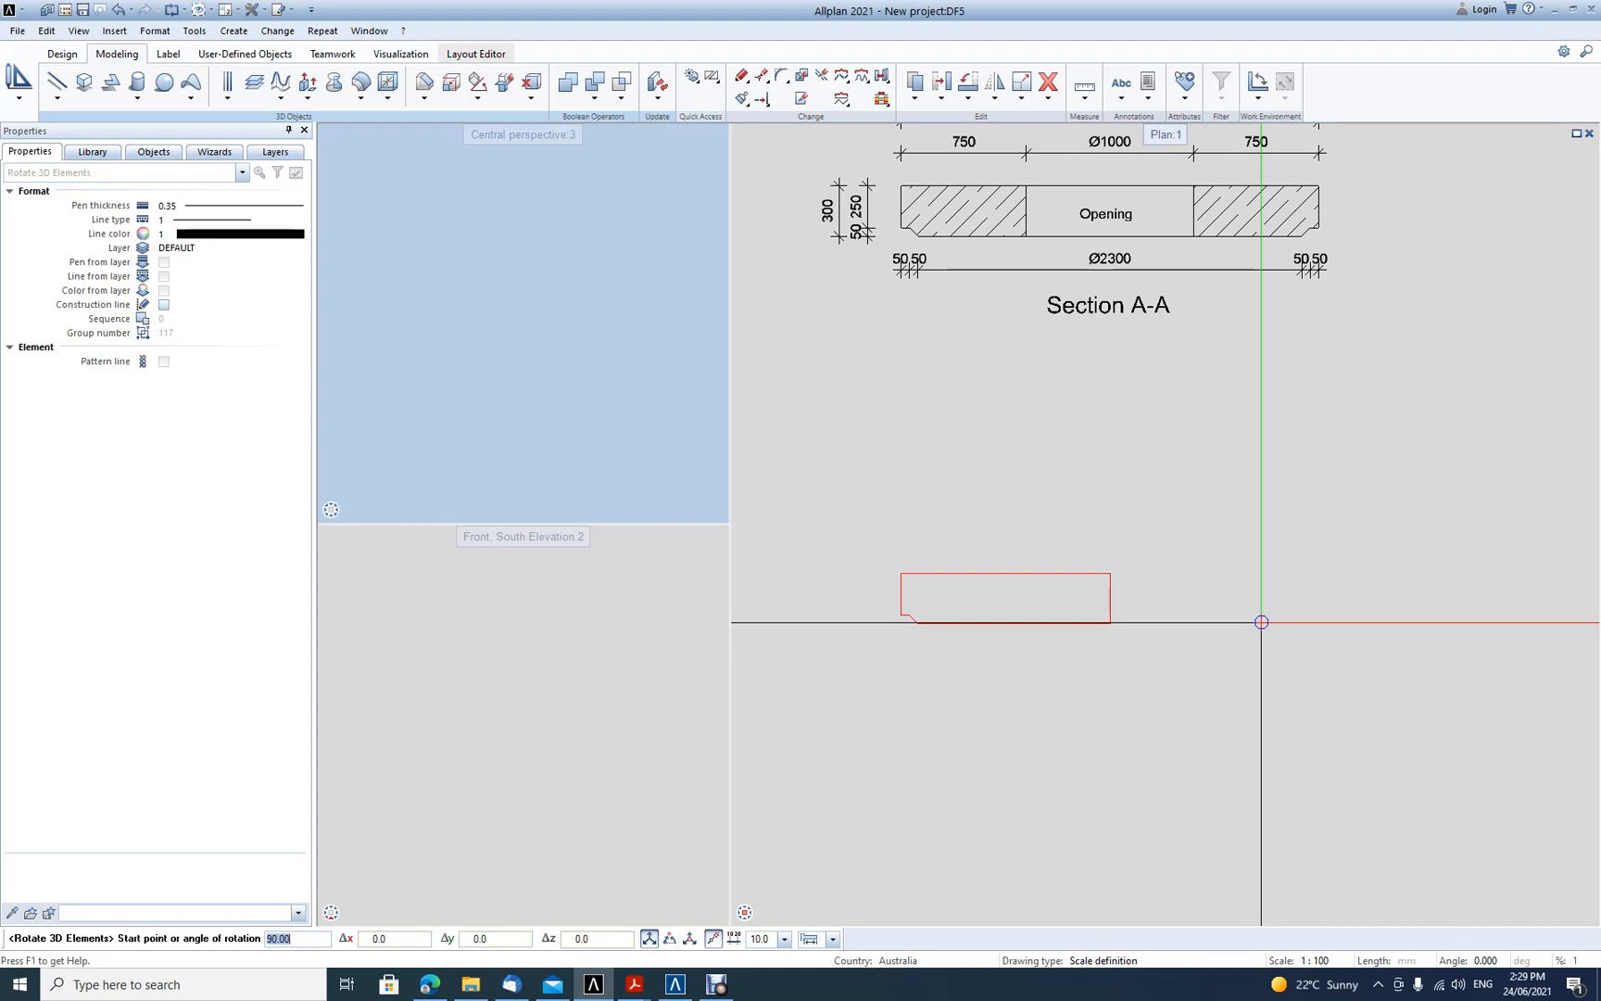
key(Return)
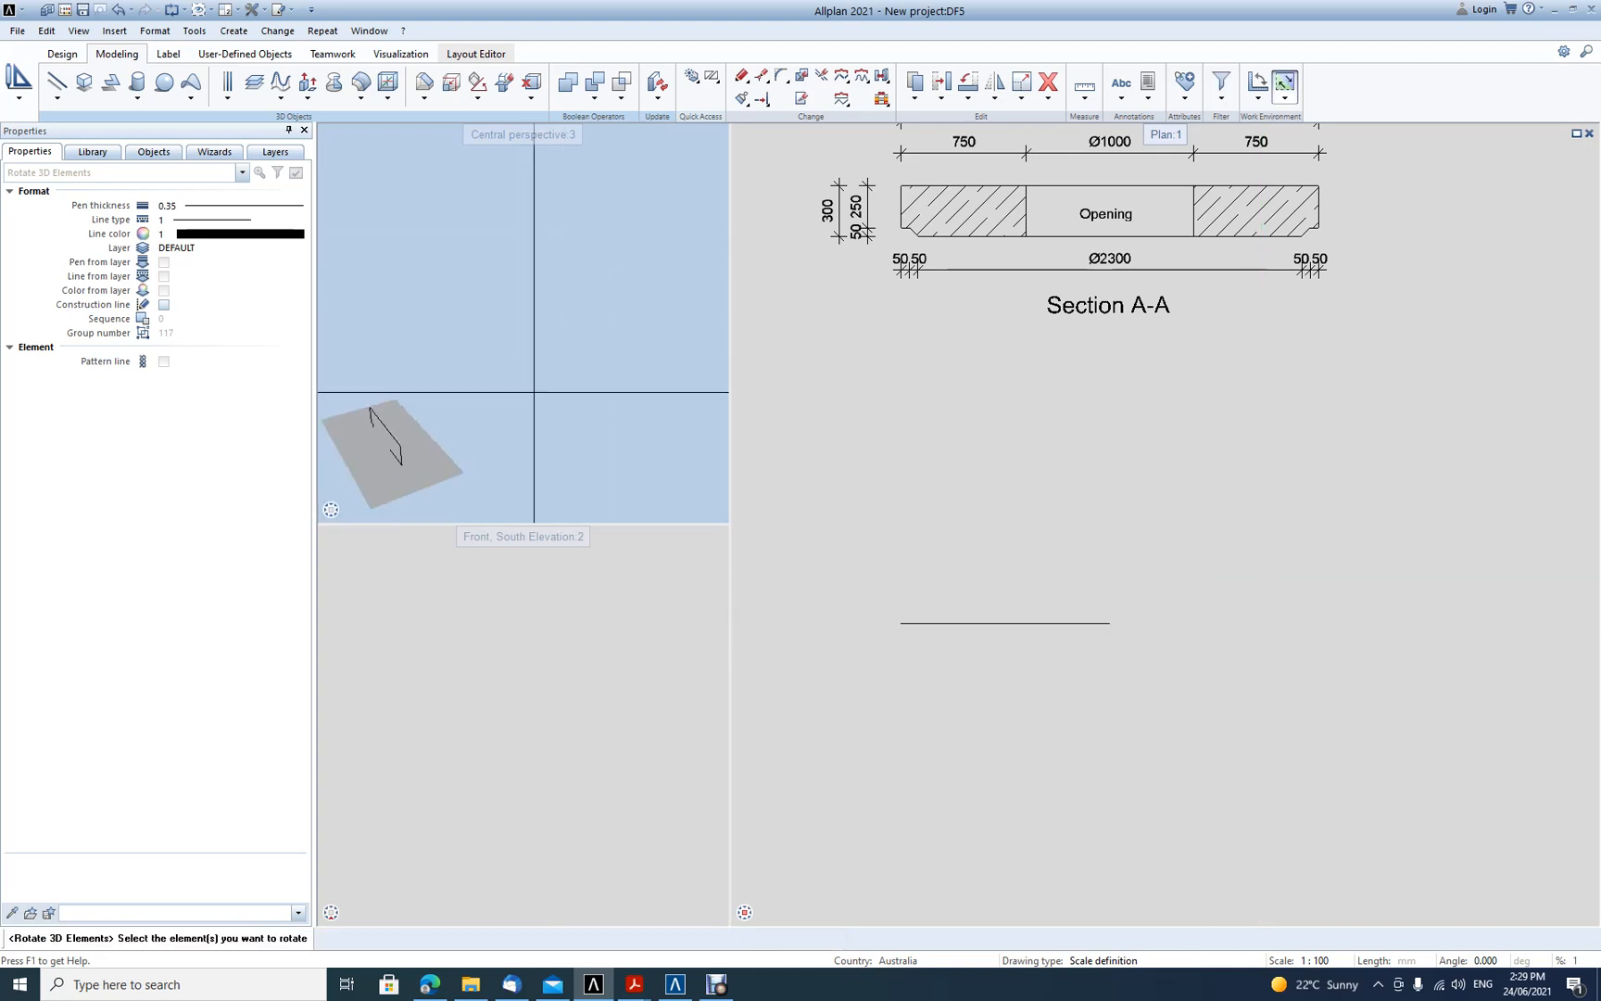
Revolve the upright outline 360° as a closed volume about a vertical axis through its inner end
scroll(400, 458, up, 5)
ctrl+drag(439, 439, 556, 273)
scroll(535, 338, down, 3)
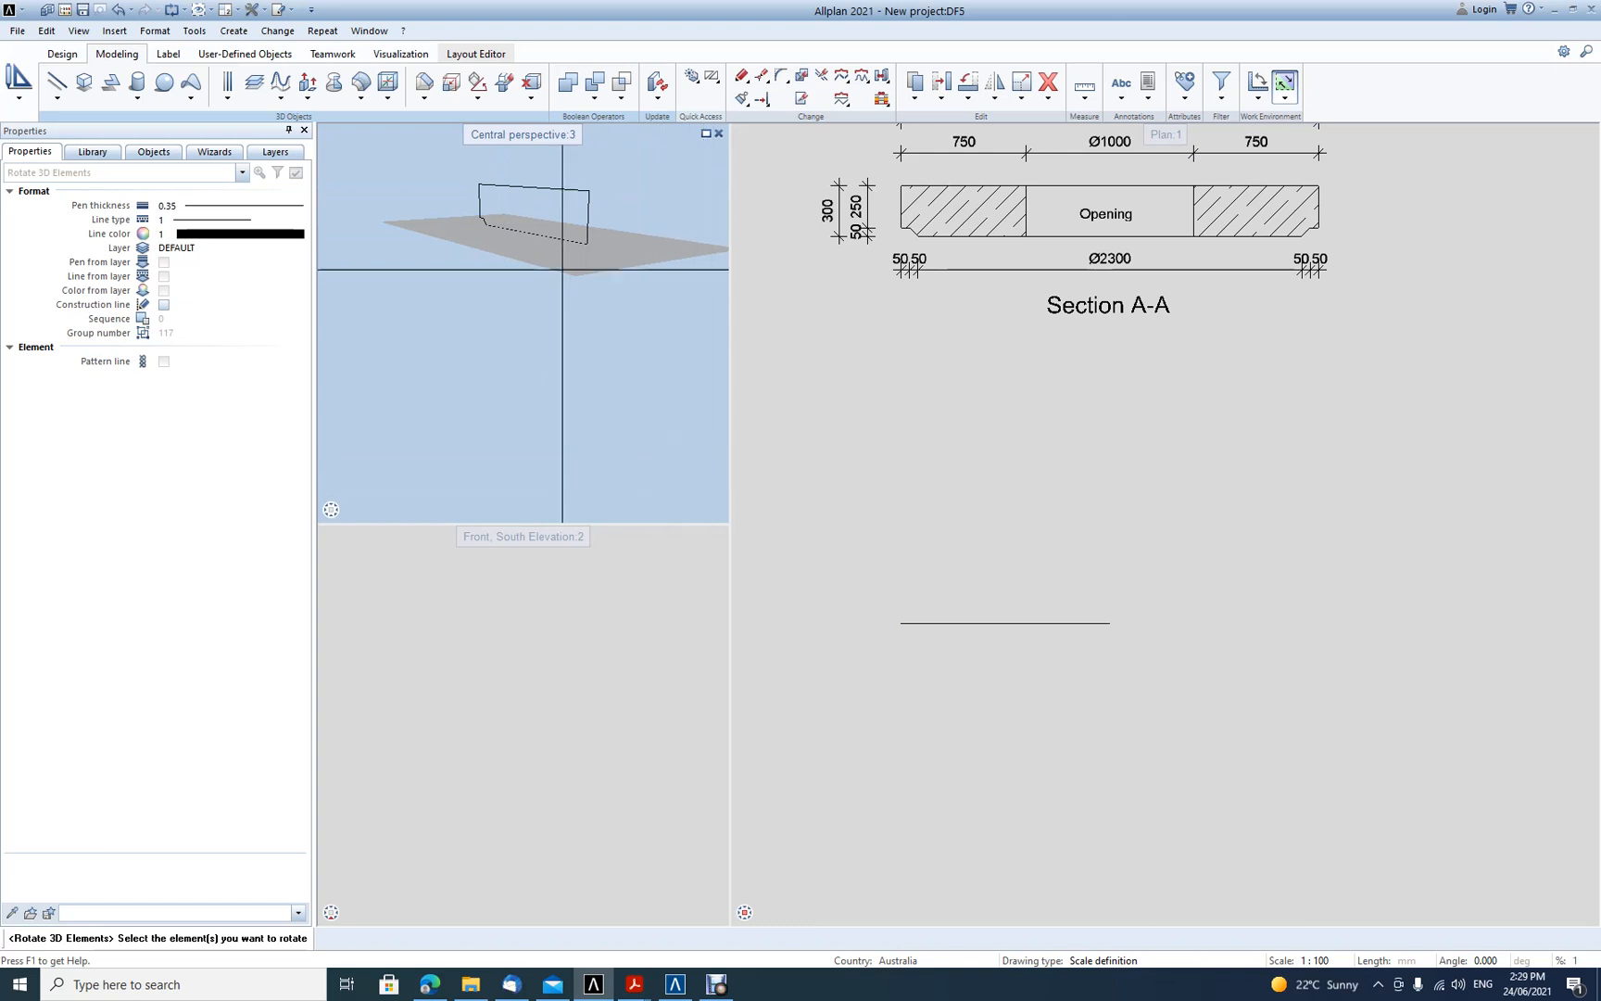
ctrl+drag(559, 257, 519, 311)
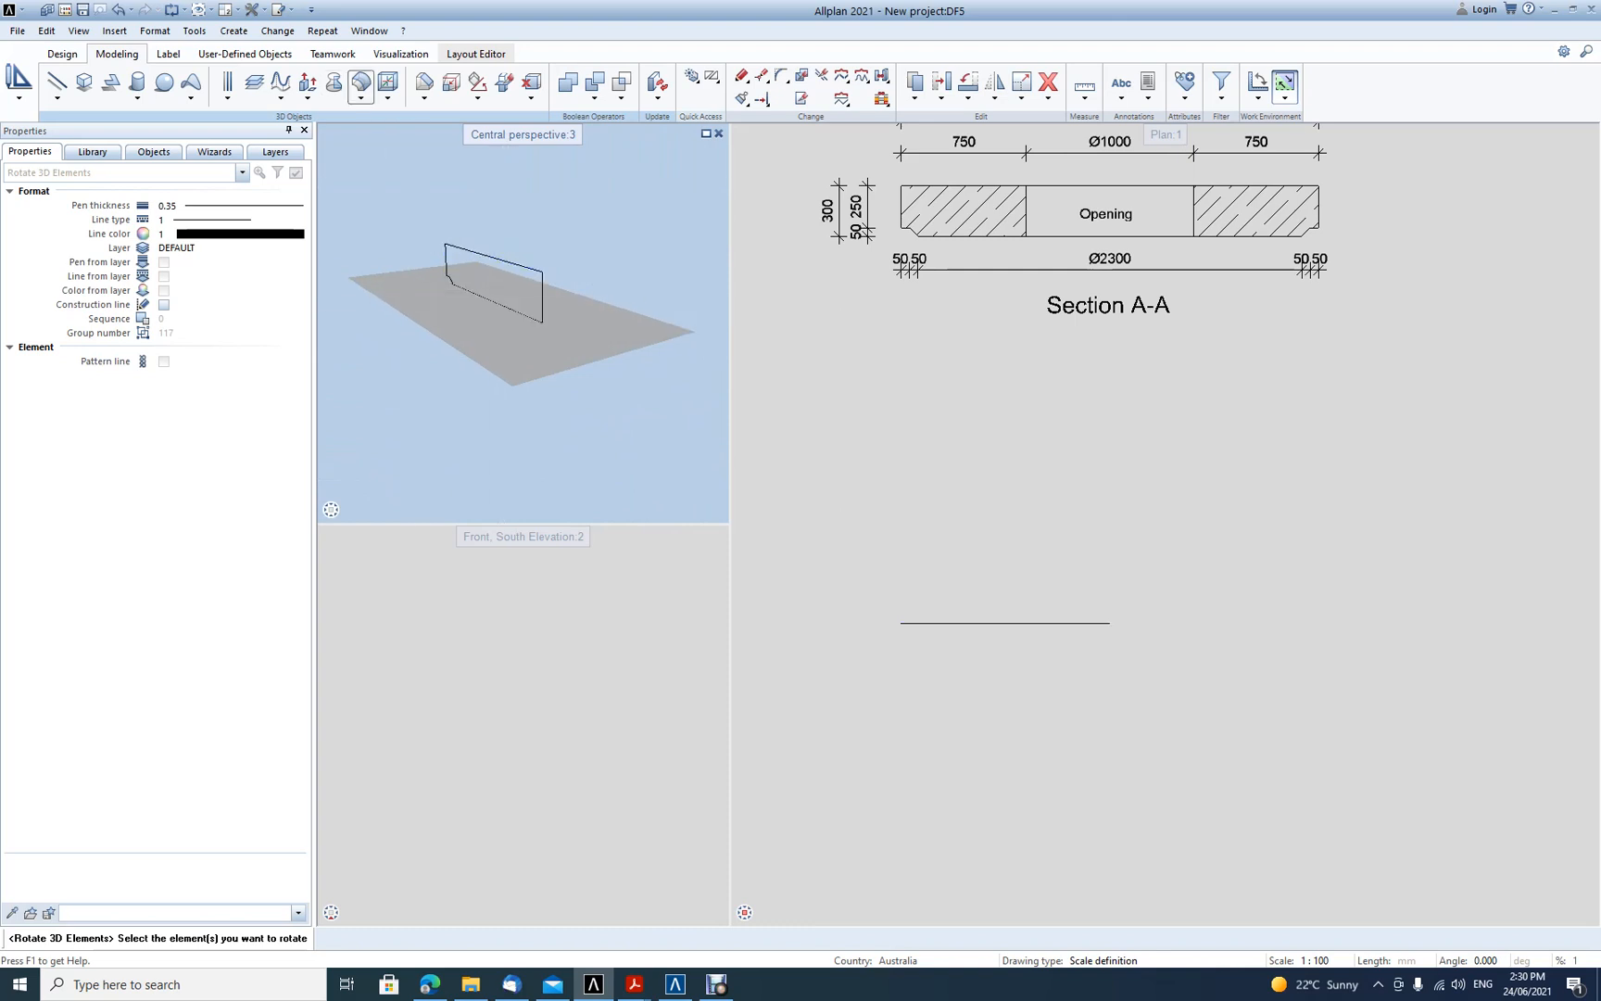
click(334, 82)
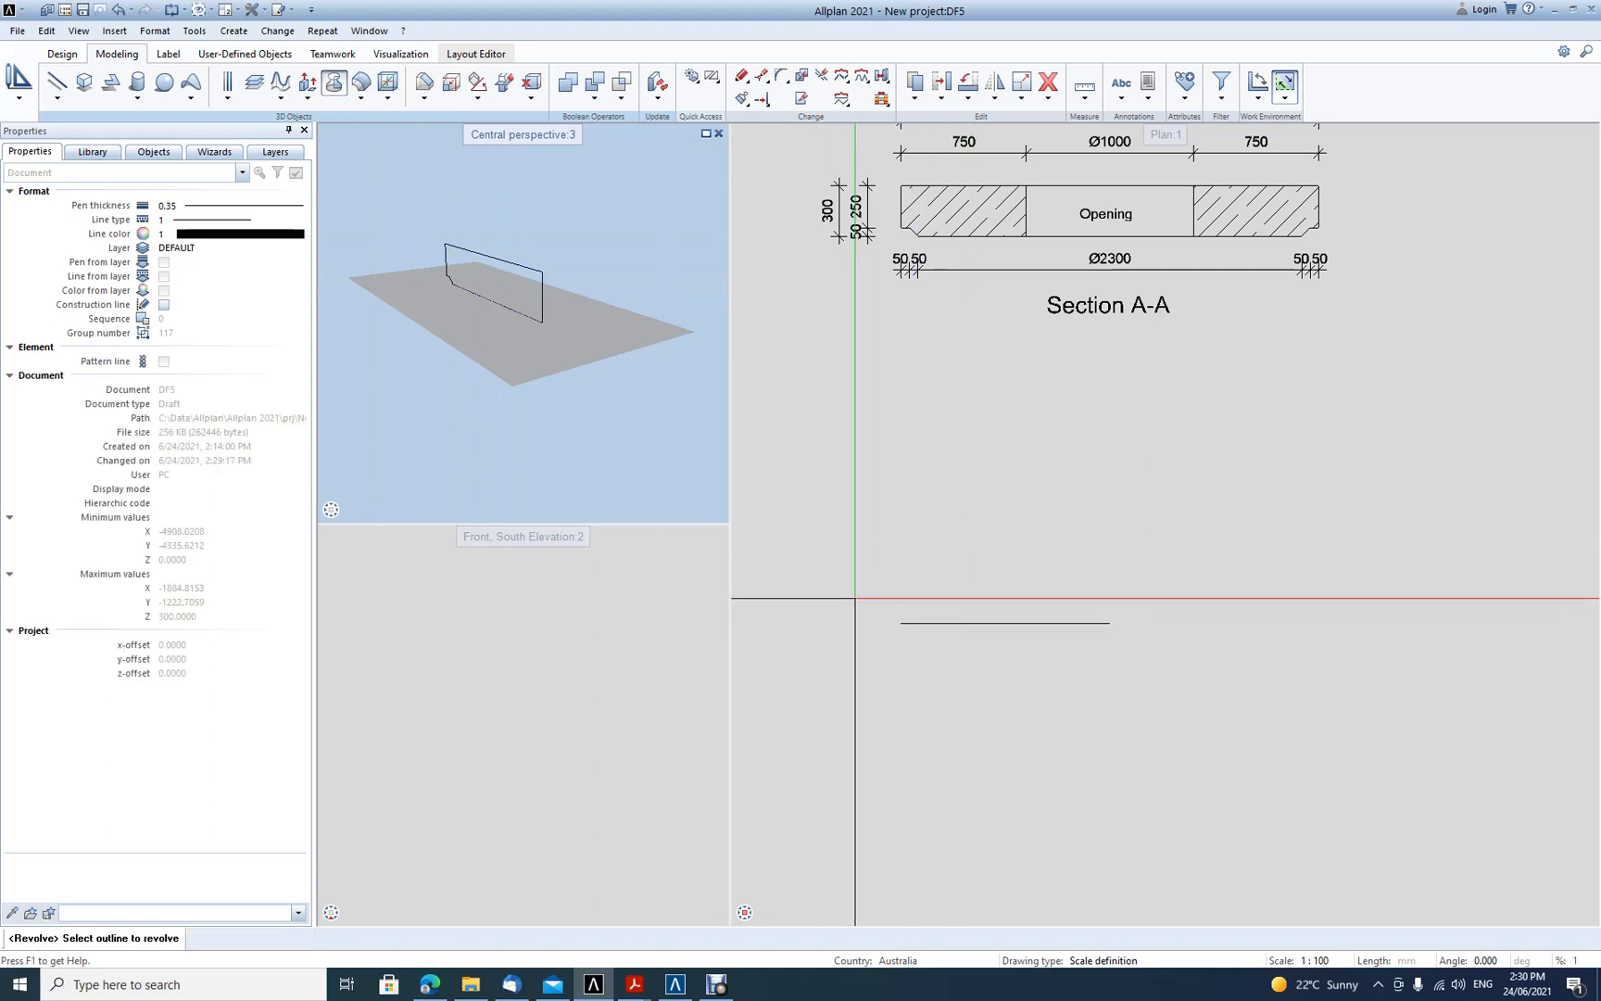
click(1072, 653)
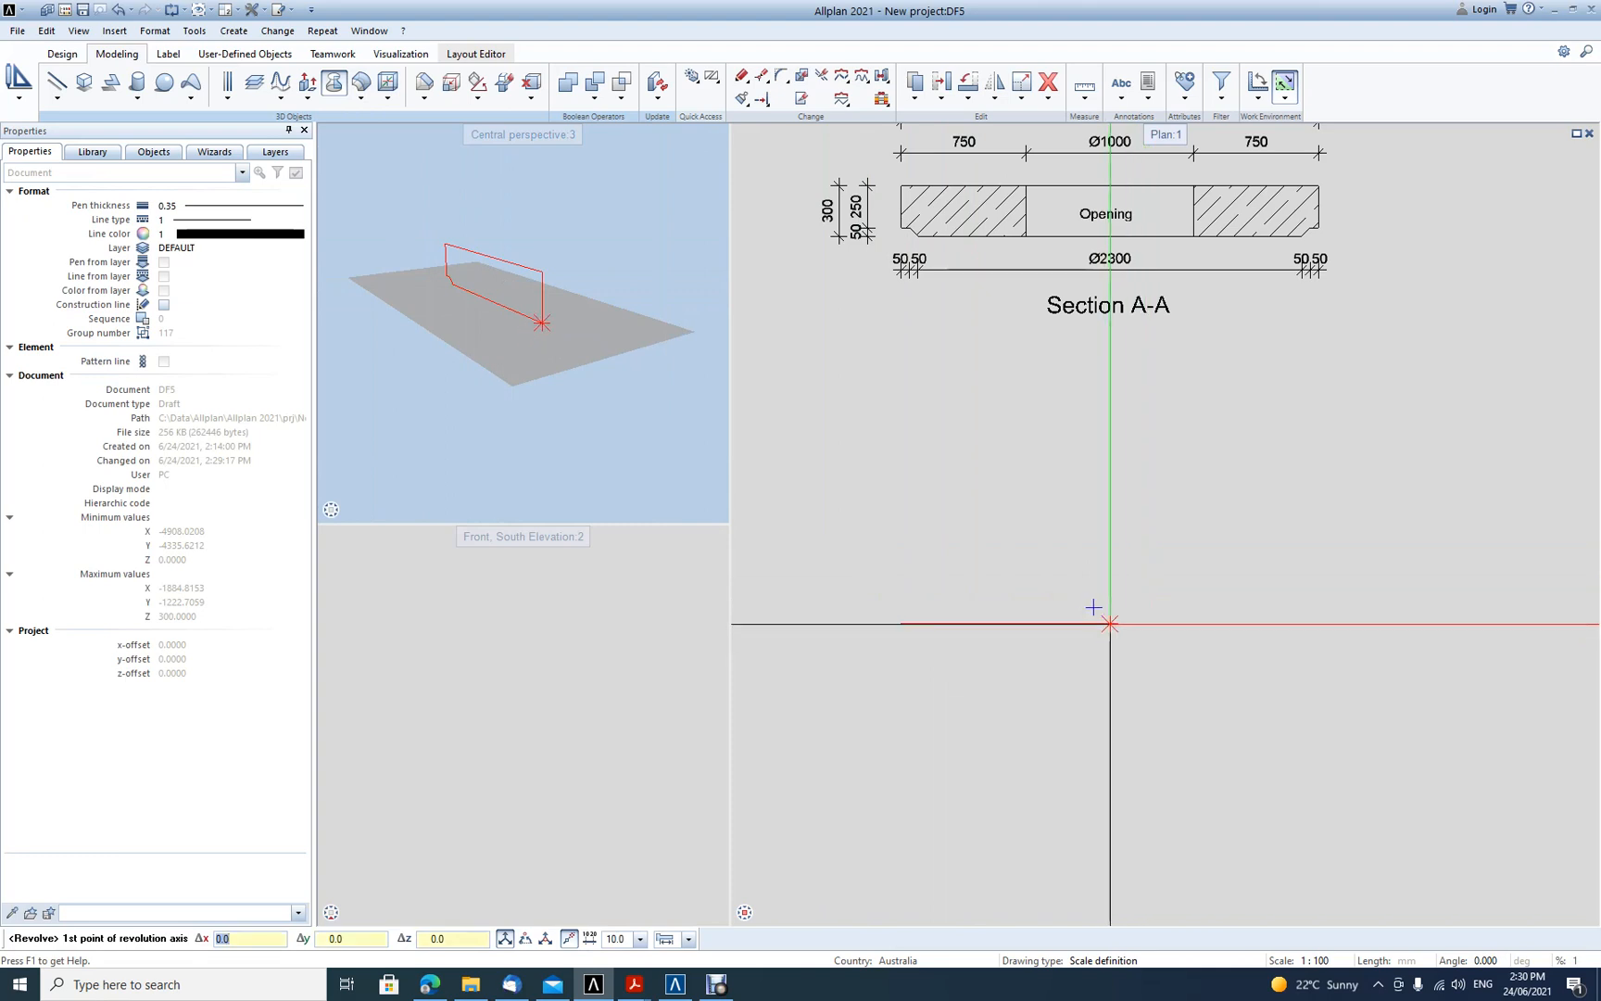
click(1110, 623)
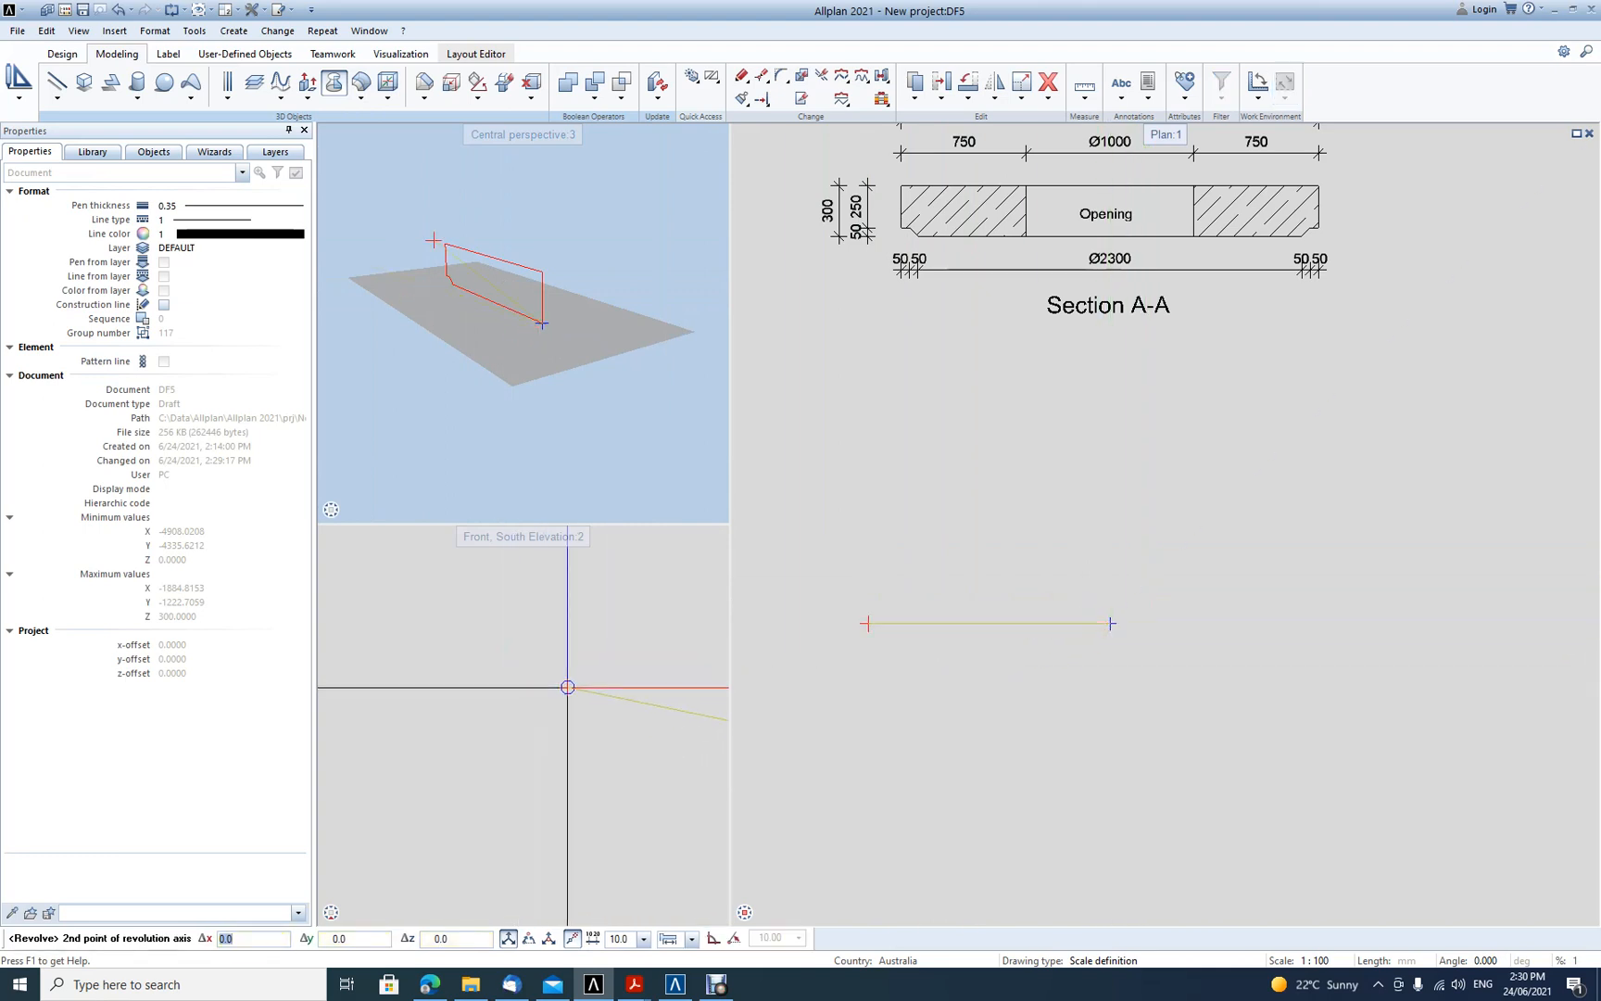
middle_click(567, 686)
middle_click(567, 687)
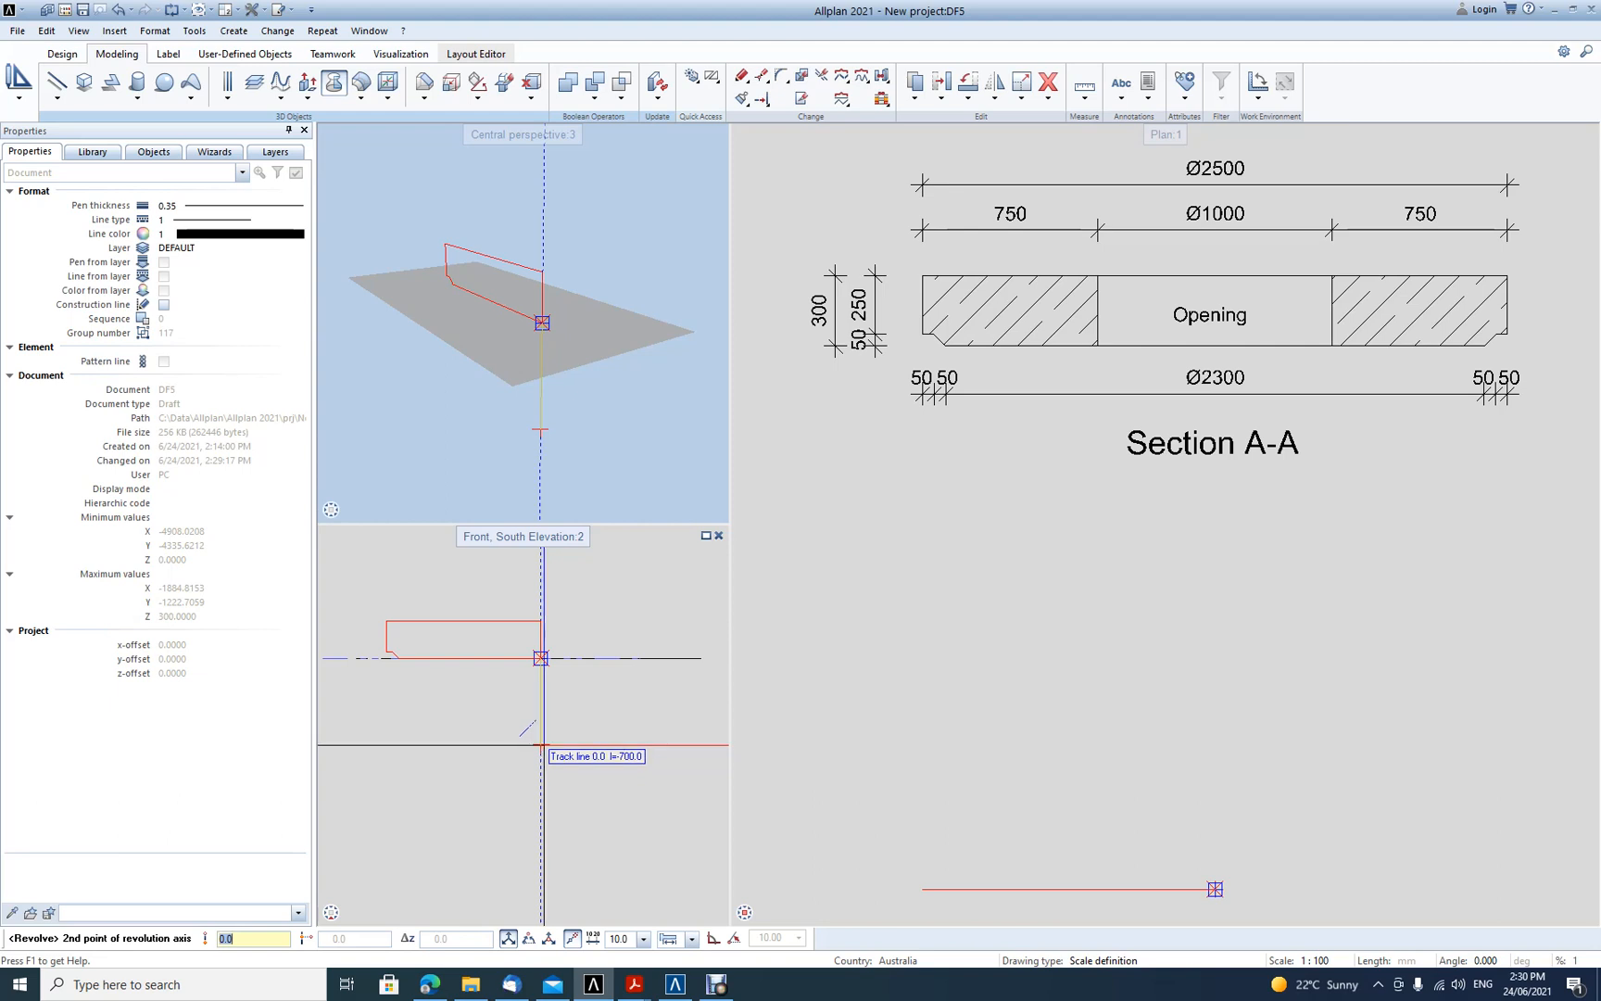
click(541, 745)
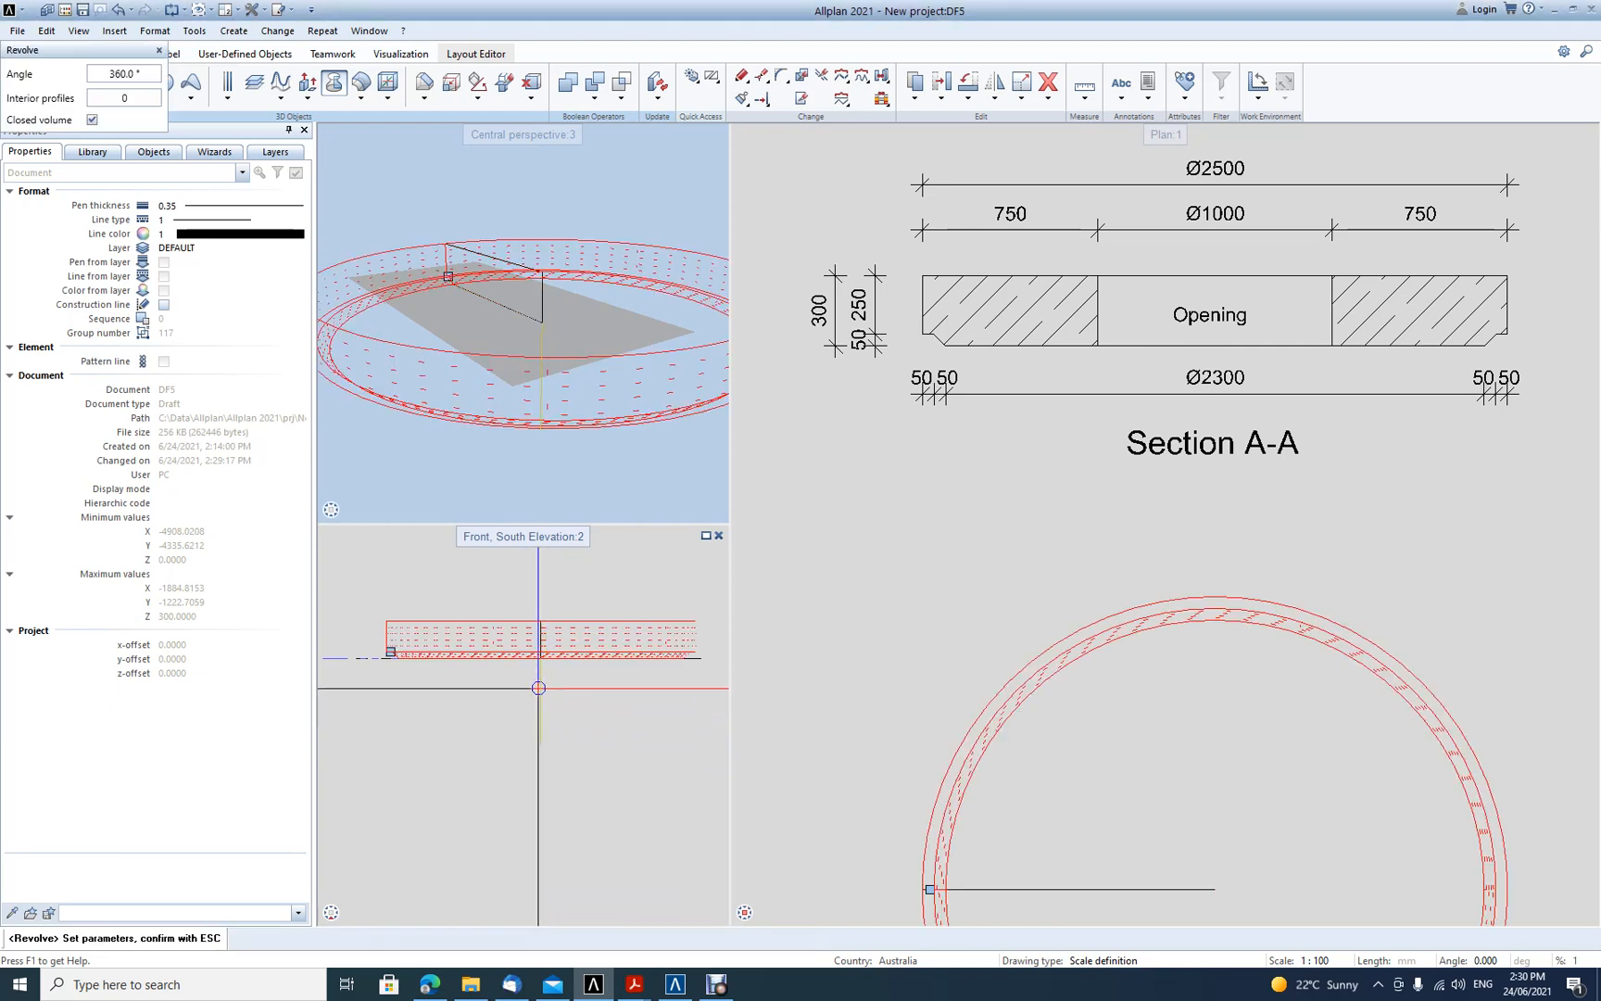
key(Escape)
key(Escape)
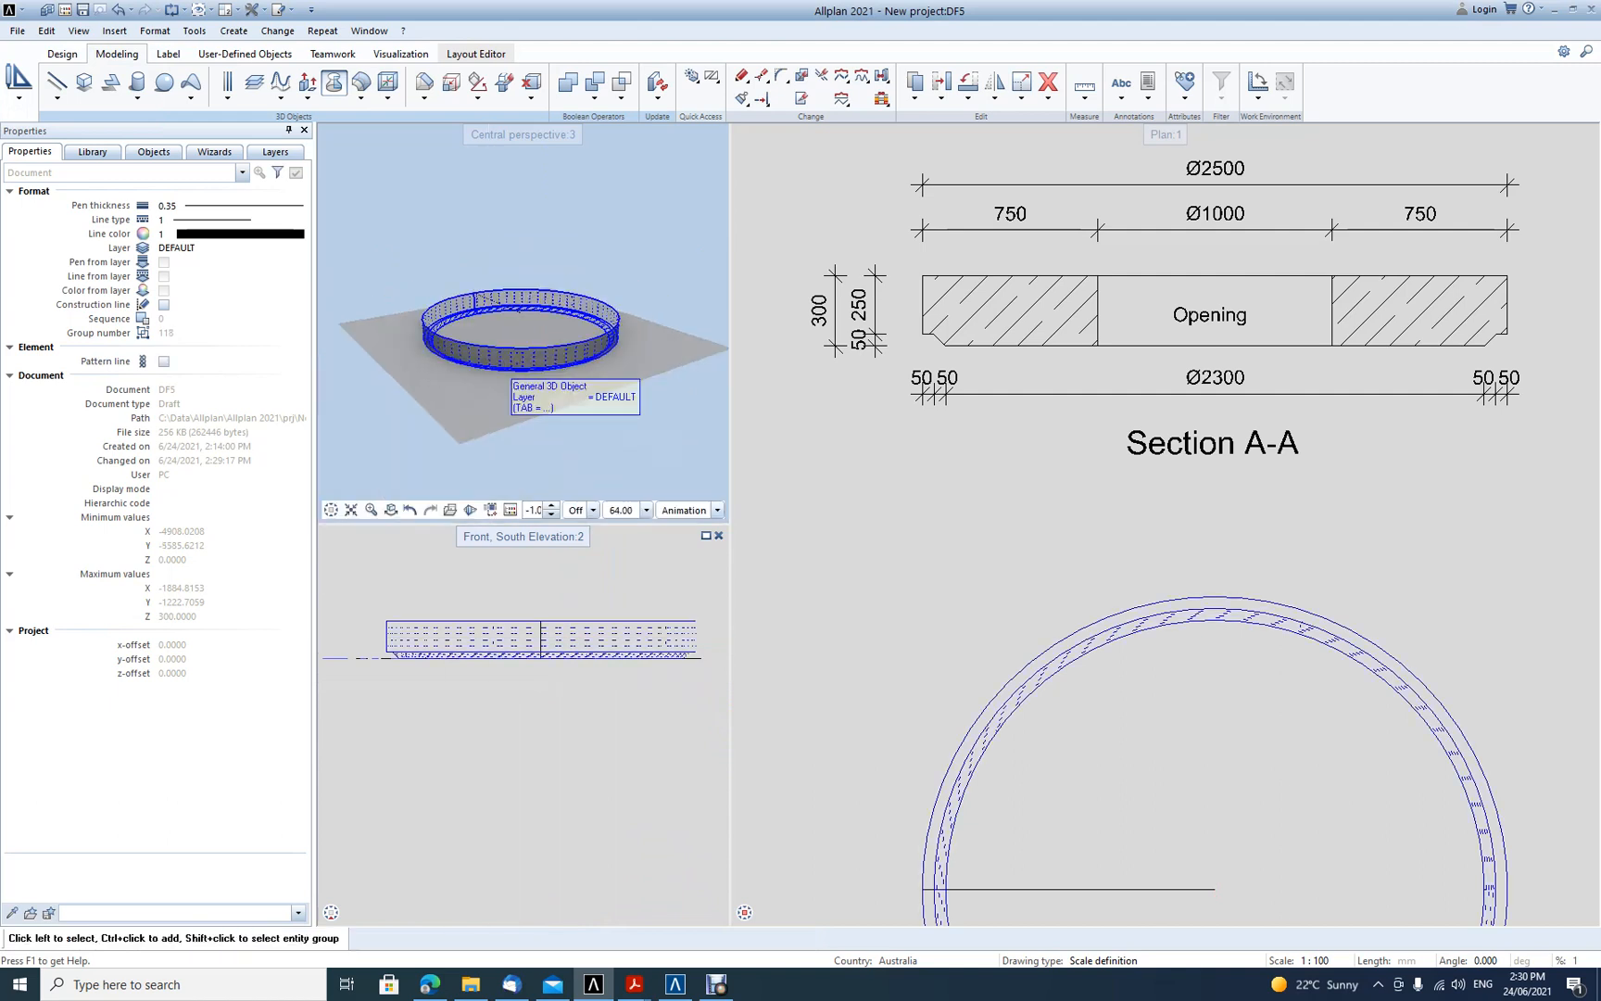
Move the original half-section outline about 3960 mm down in plan, away from the revolved solid
scroll(504, 375, up, 5)
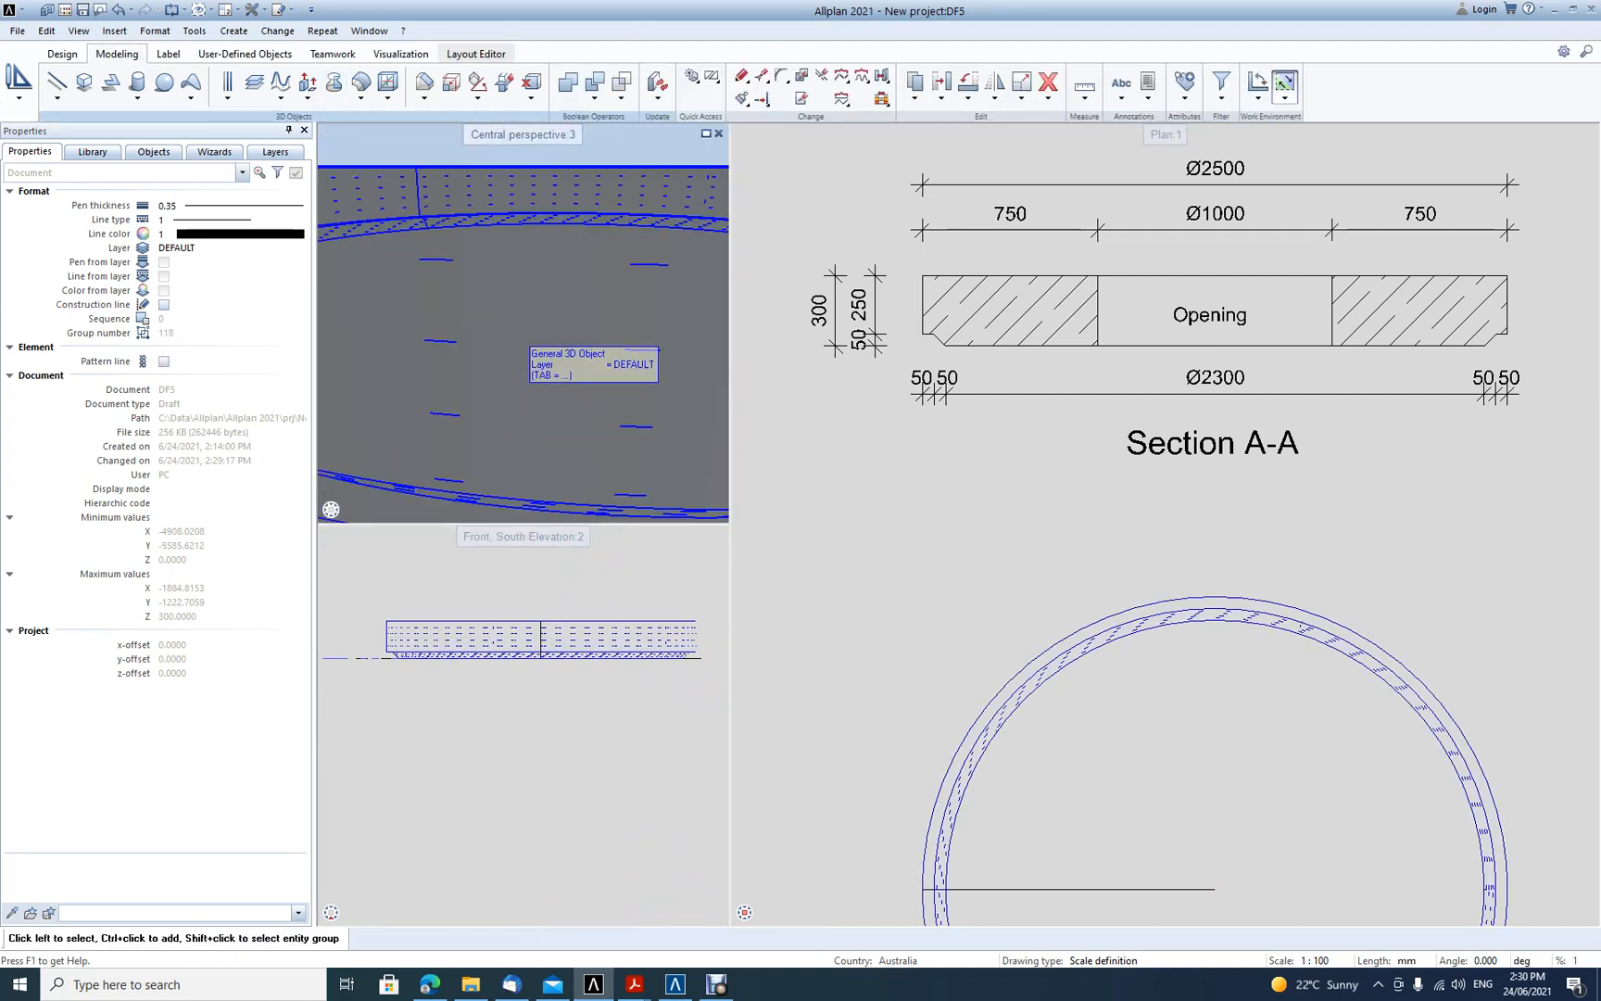
scroll(524, 344, down, 8)
shift+middle_drag(523, 344, 524, 301)
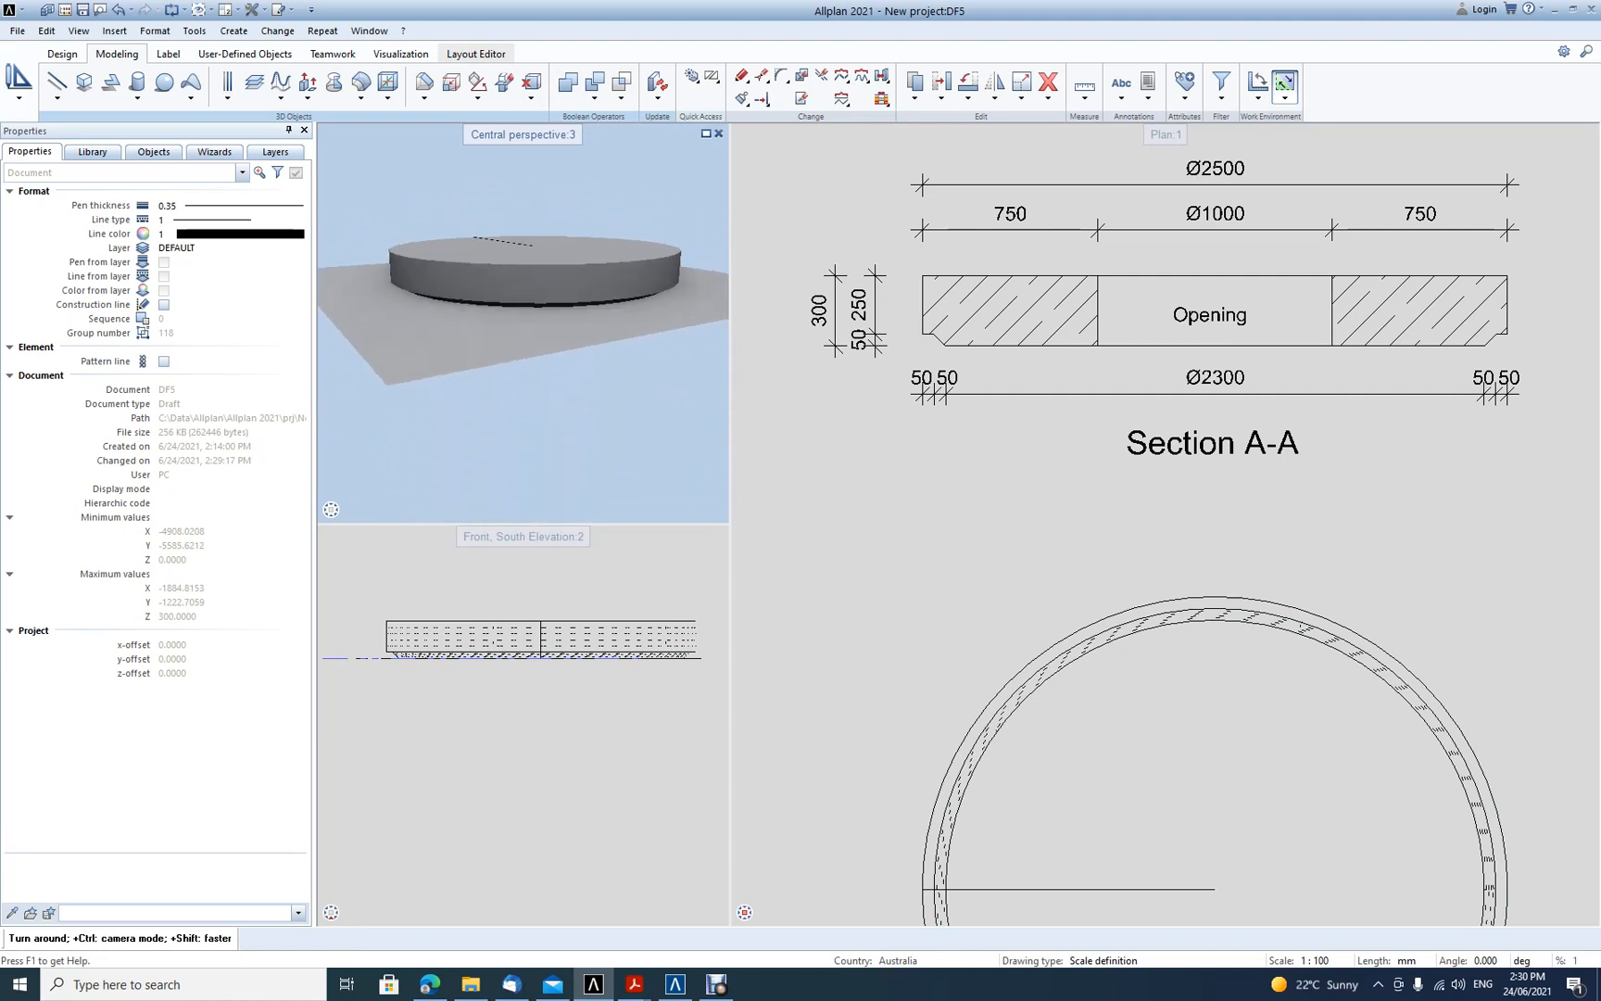
scroll(806, 402, down, 5)
drag(798, 537, 951, 580)
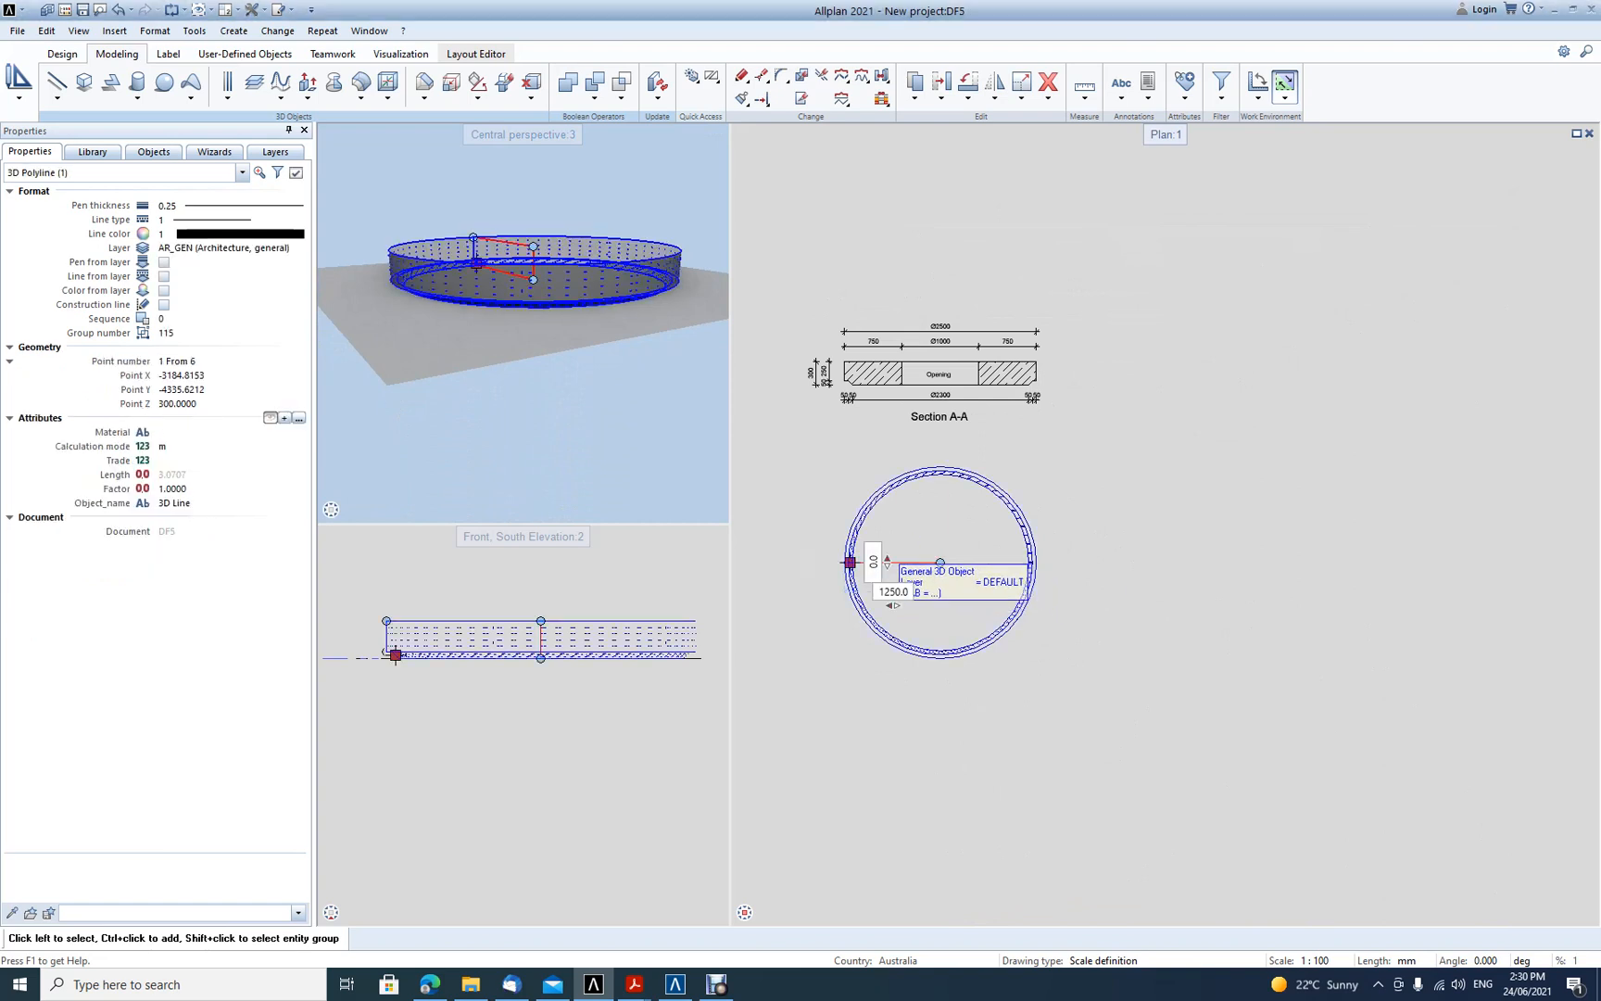
click(851, 562)
click(826, 475)
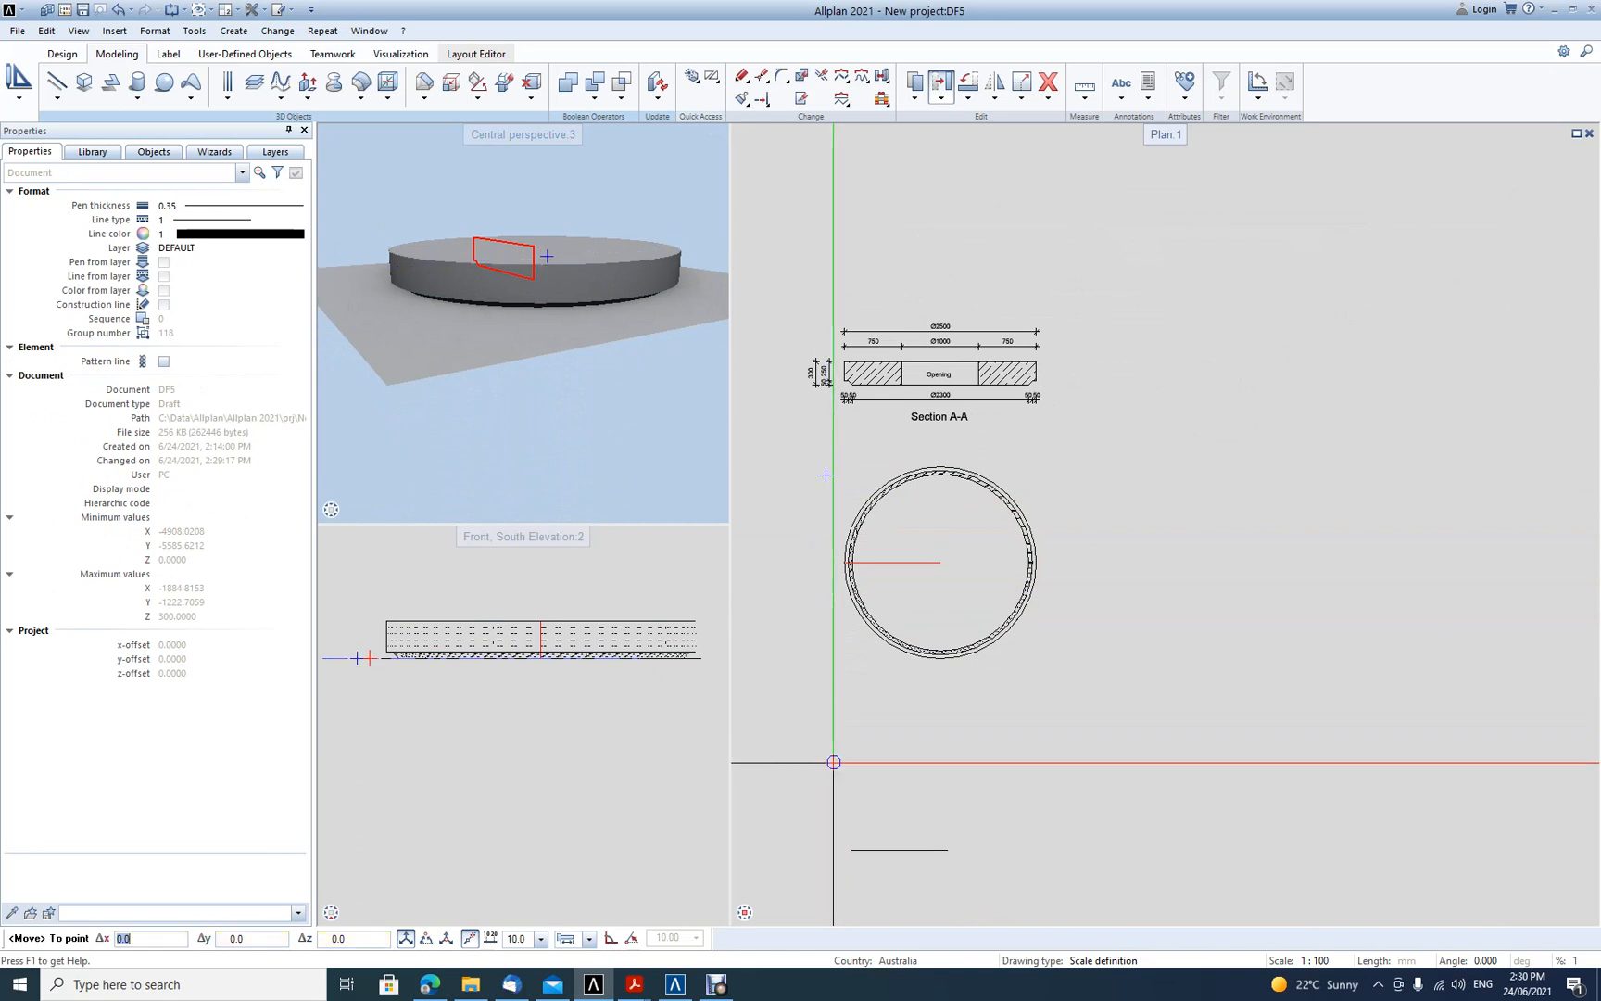
click(825, 778)
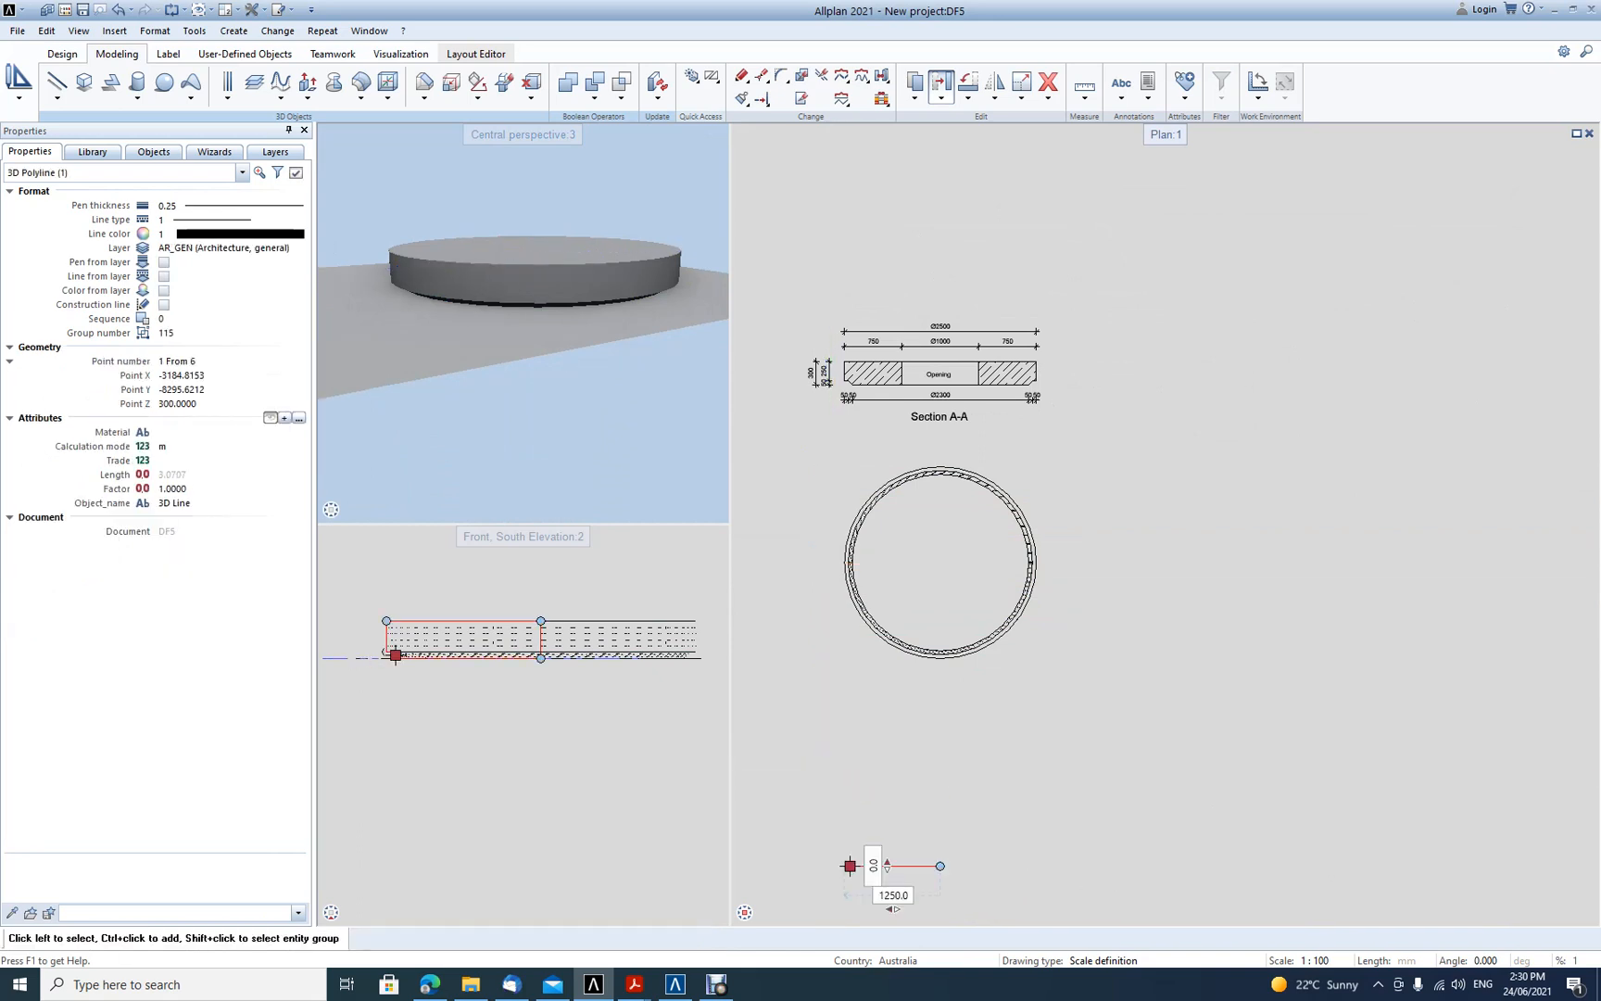
key(Escape)
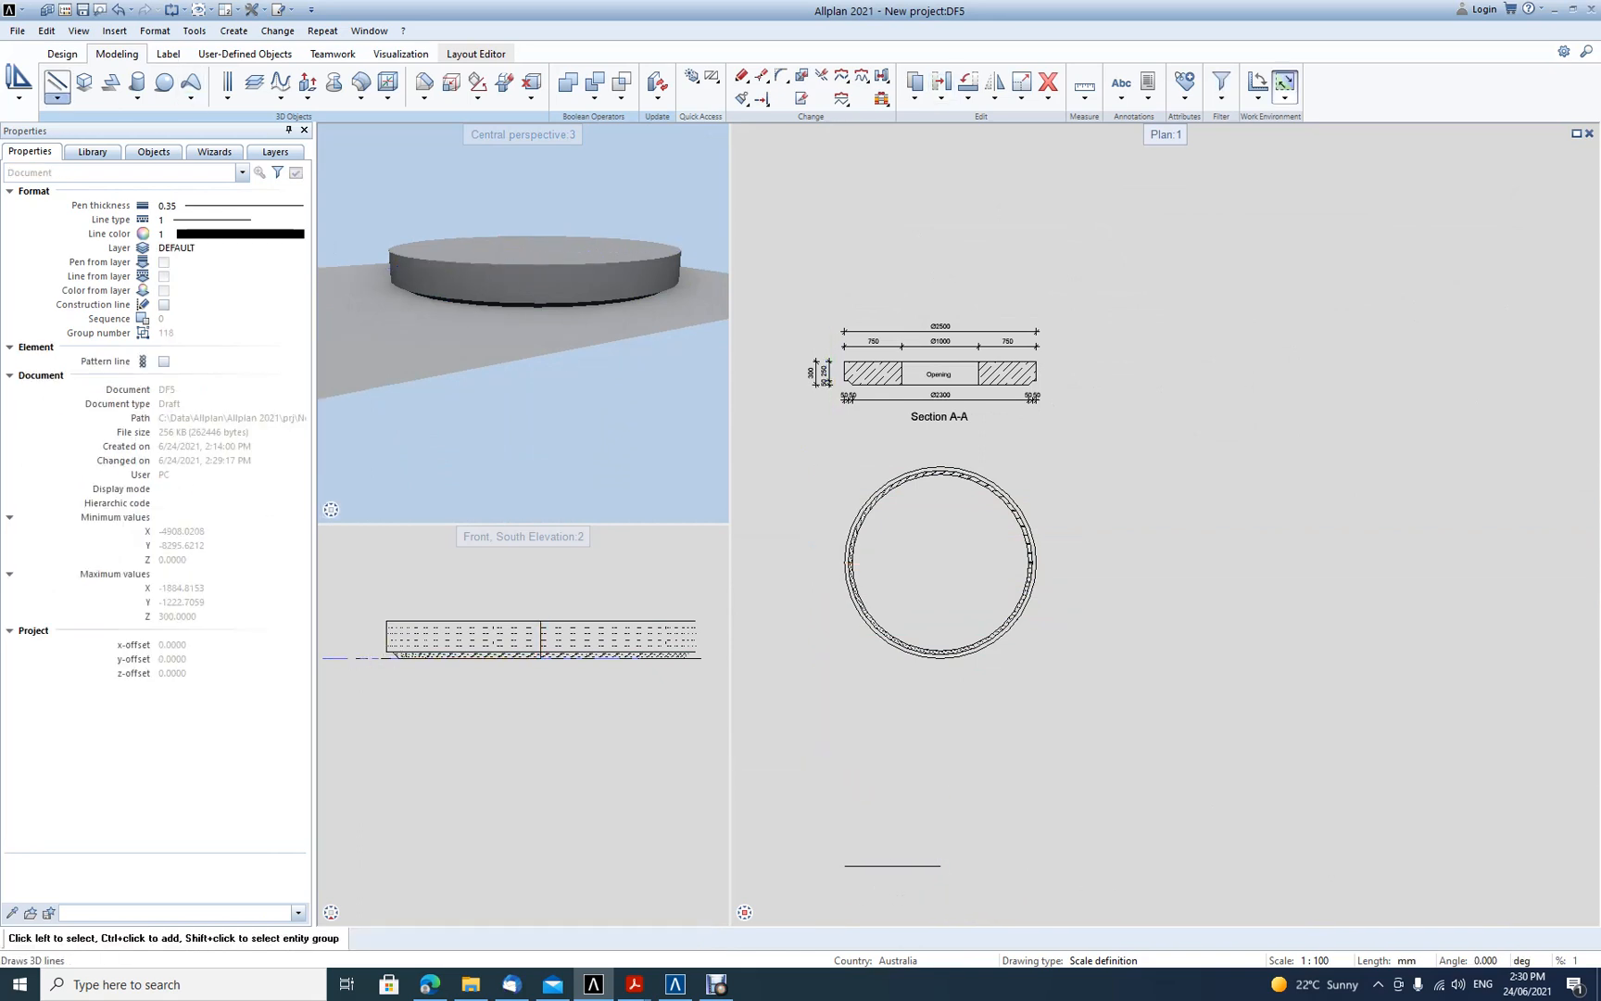
Draw a full 3D circle of radius 1250 mm centred on the upright half-section outline's inner end and reaching its outer edge
click(58, 97)
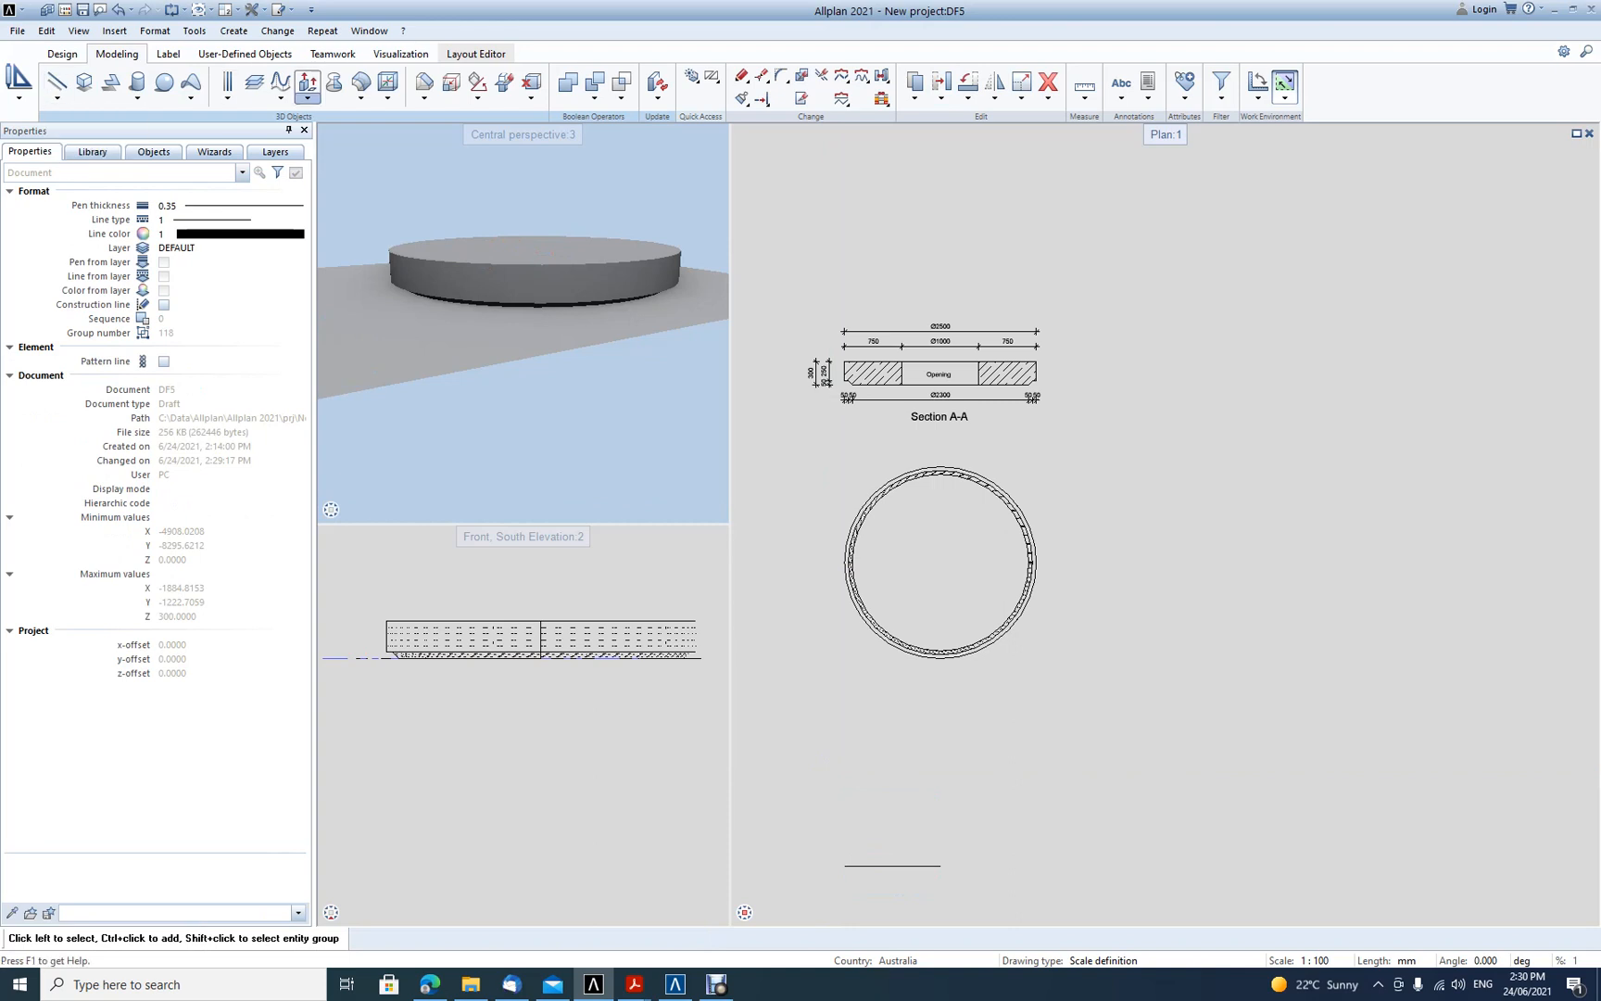
click(308, 97)
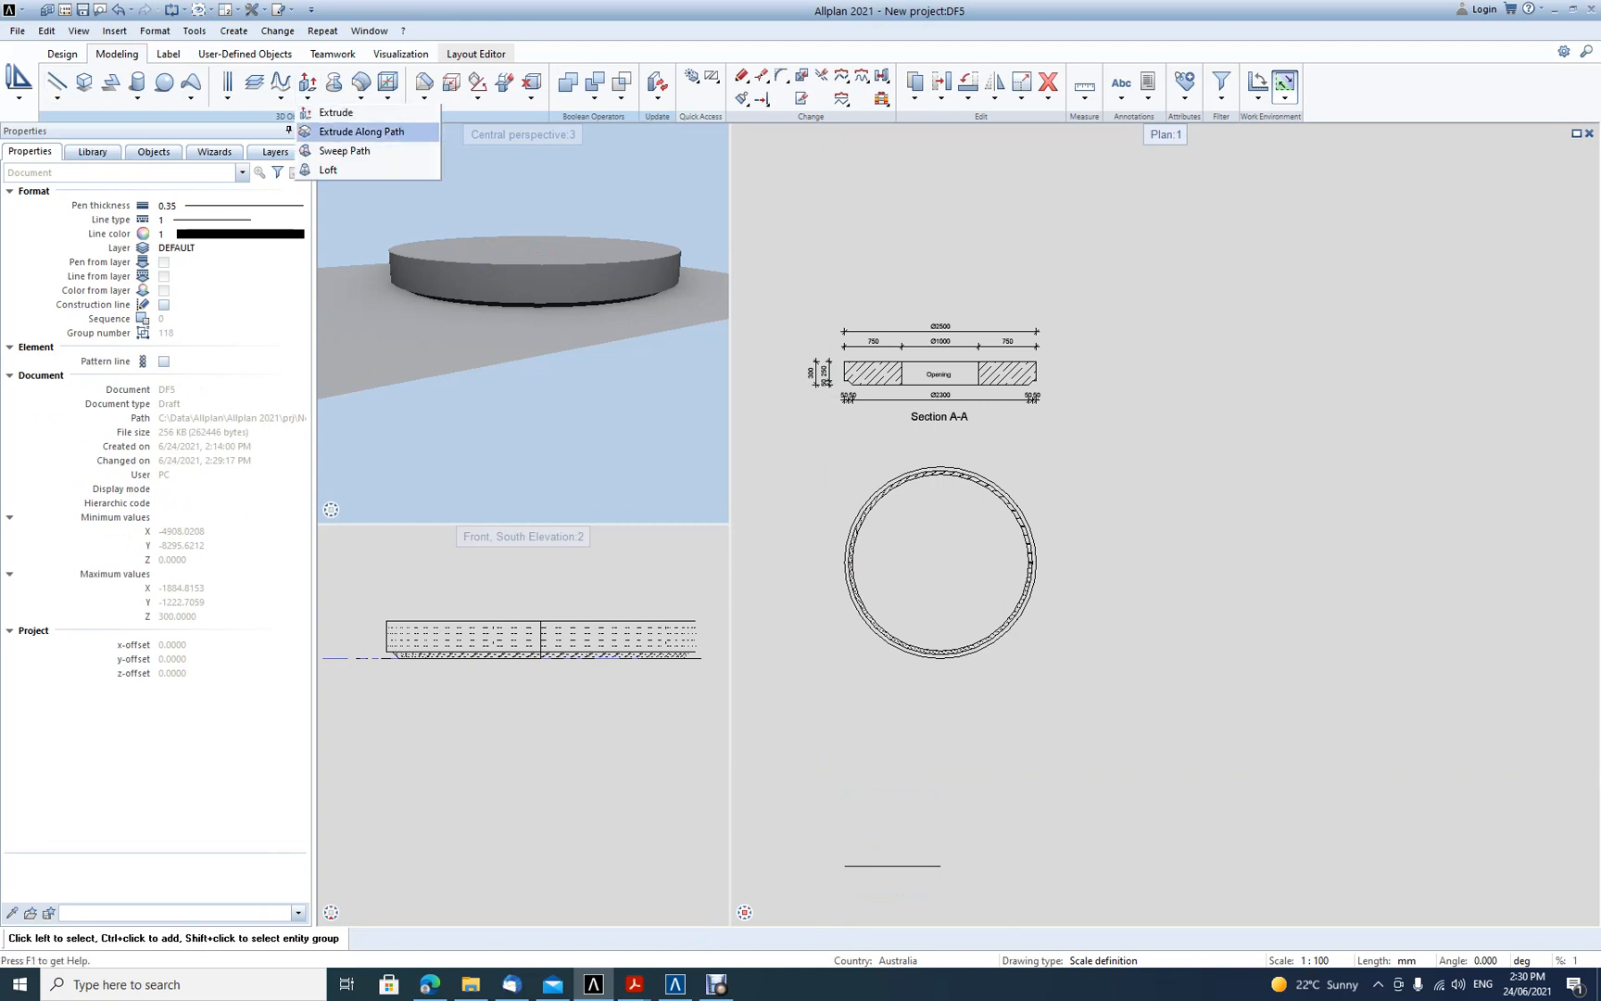
click(58, 97)
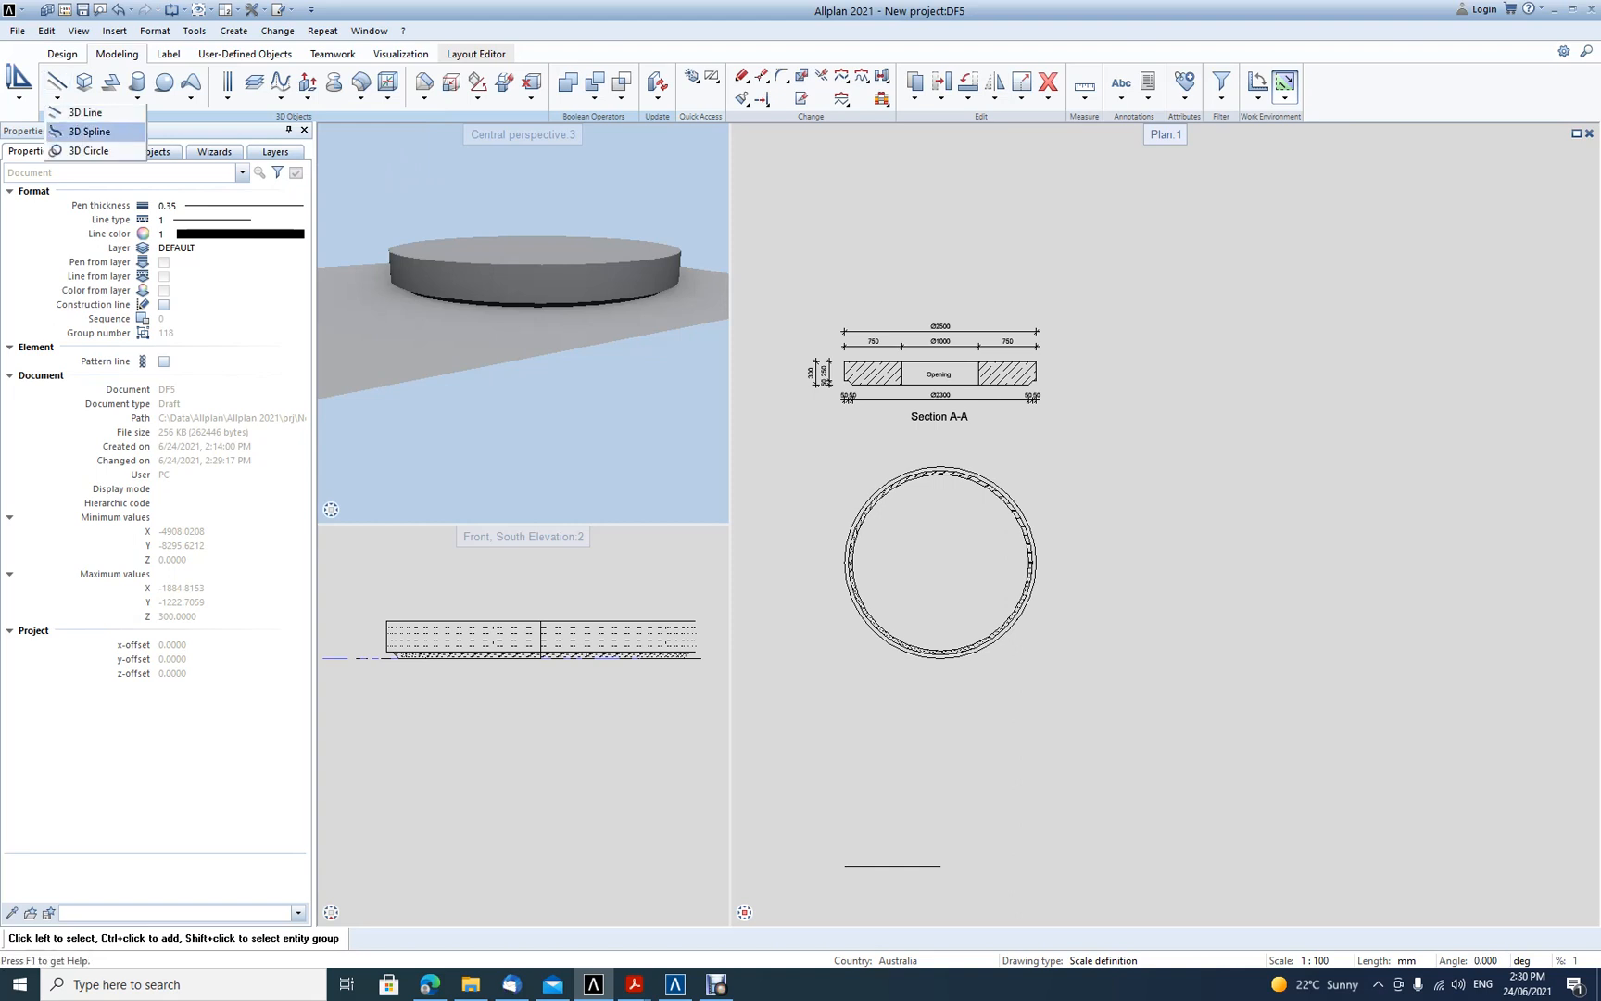
click(88, 150)
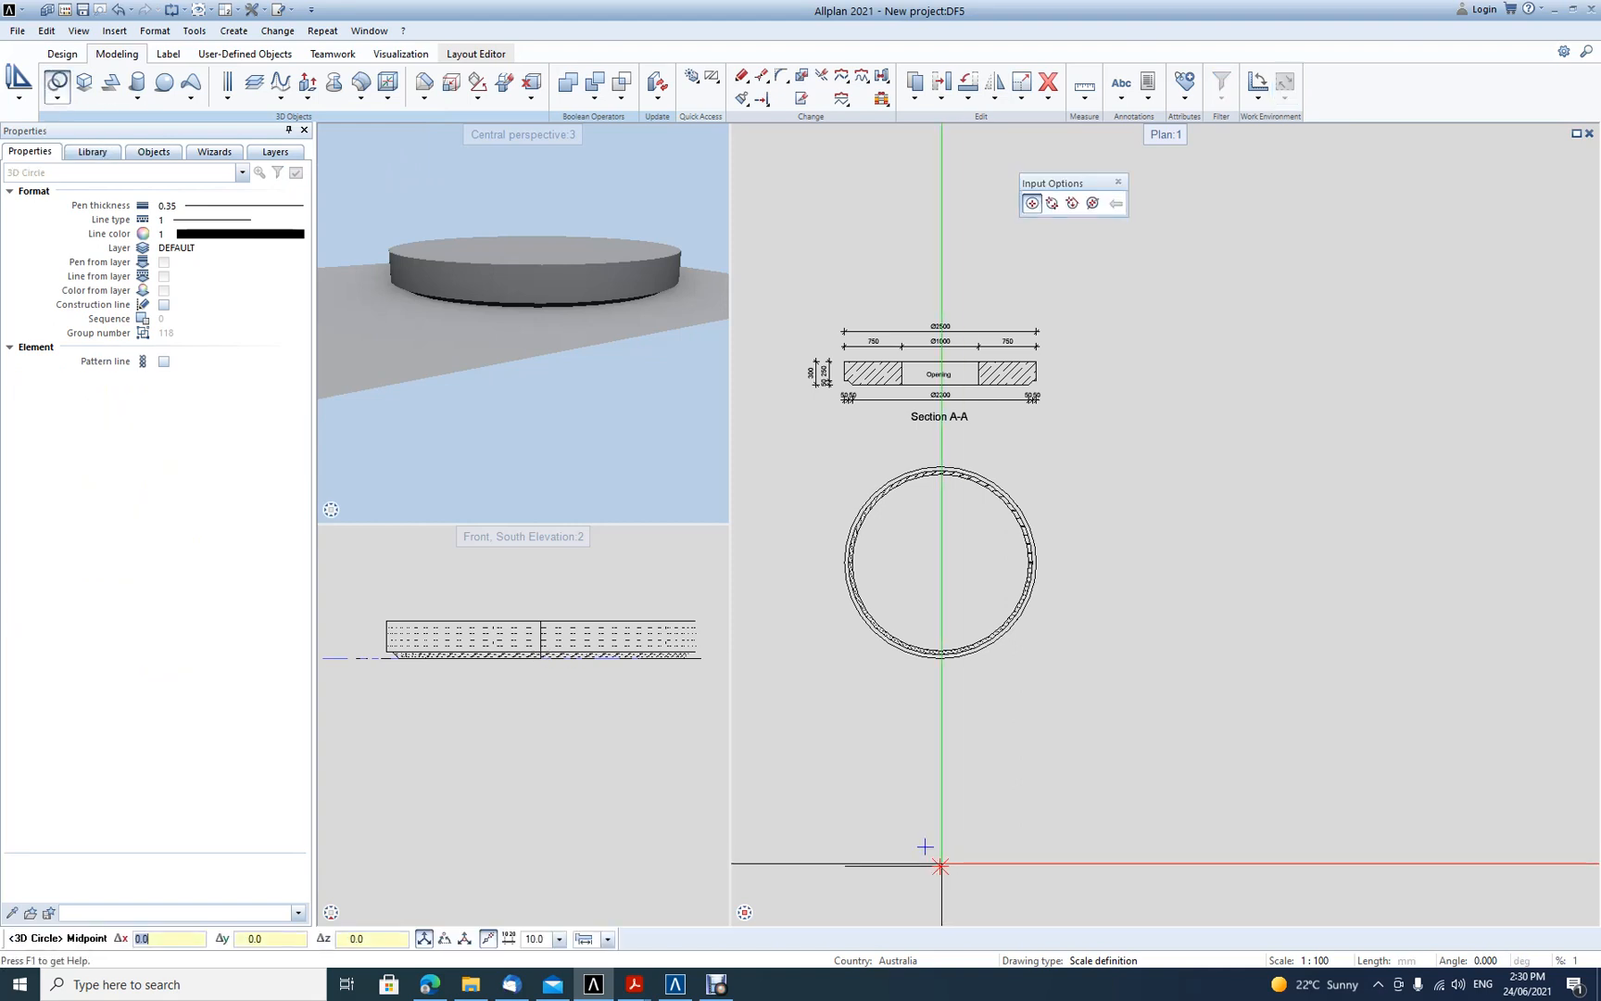
click(941, 866)
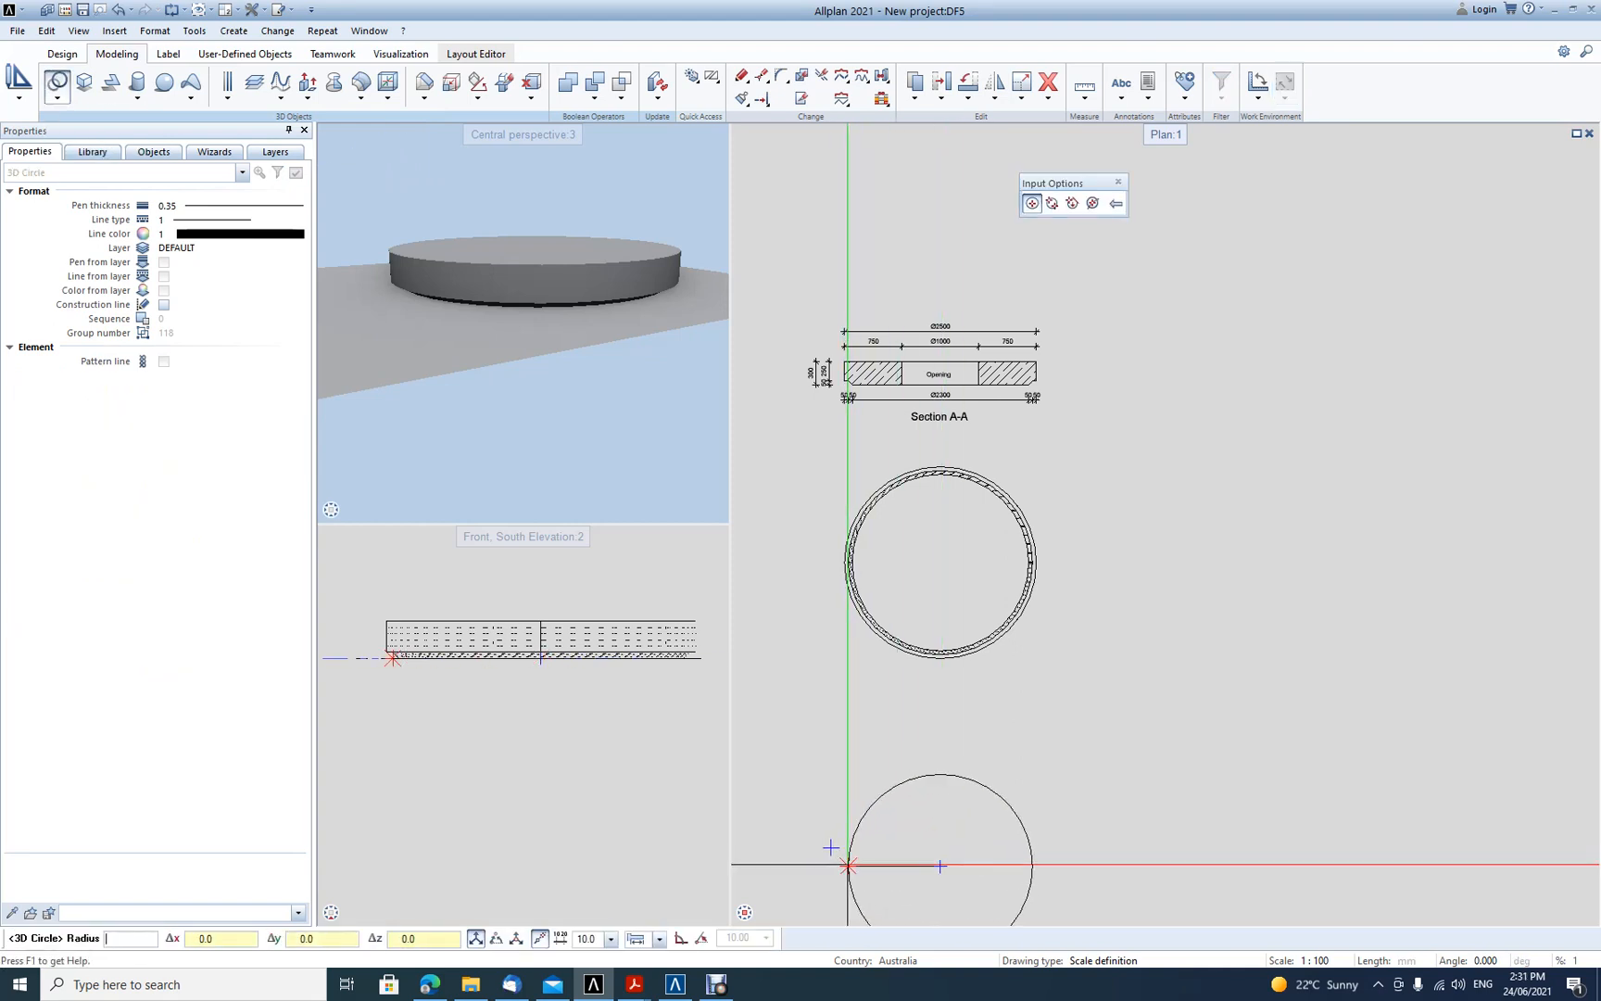
scroll(852, 862, up, 5)
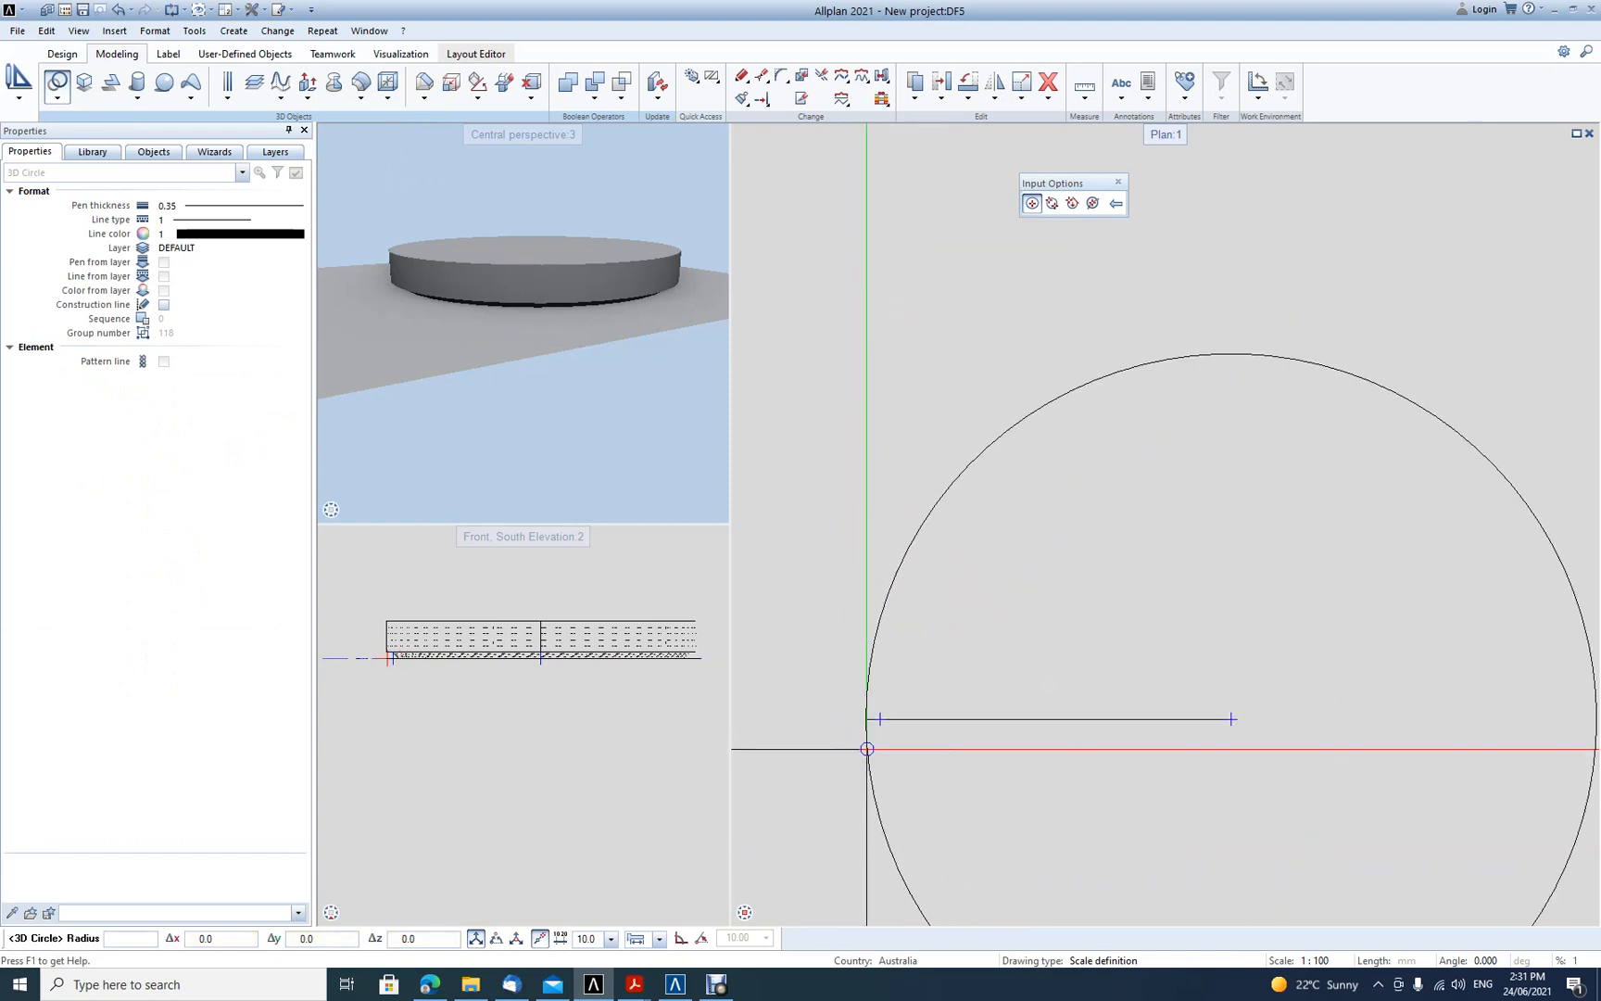
click(847, 686)
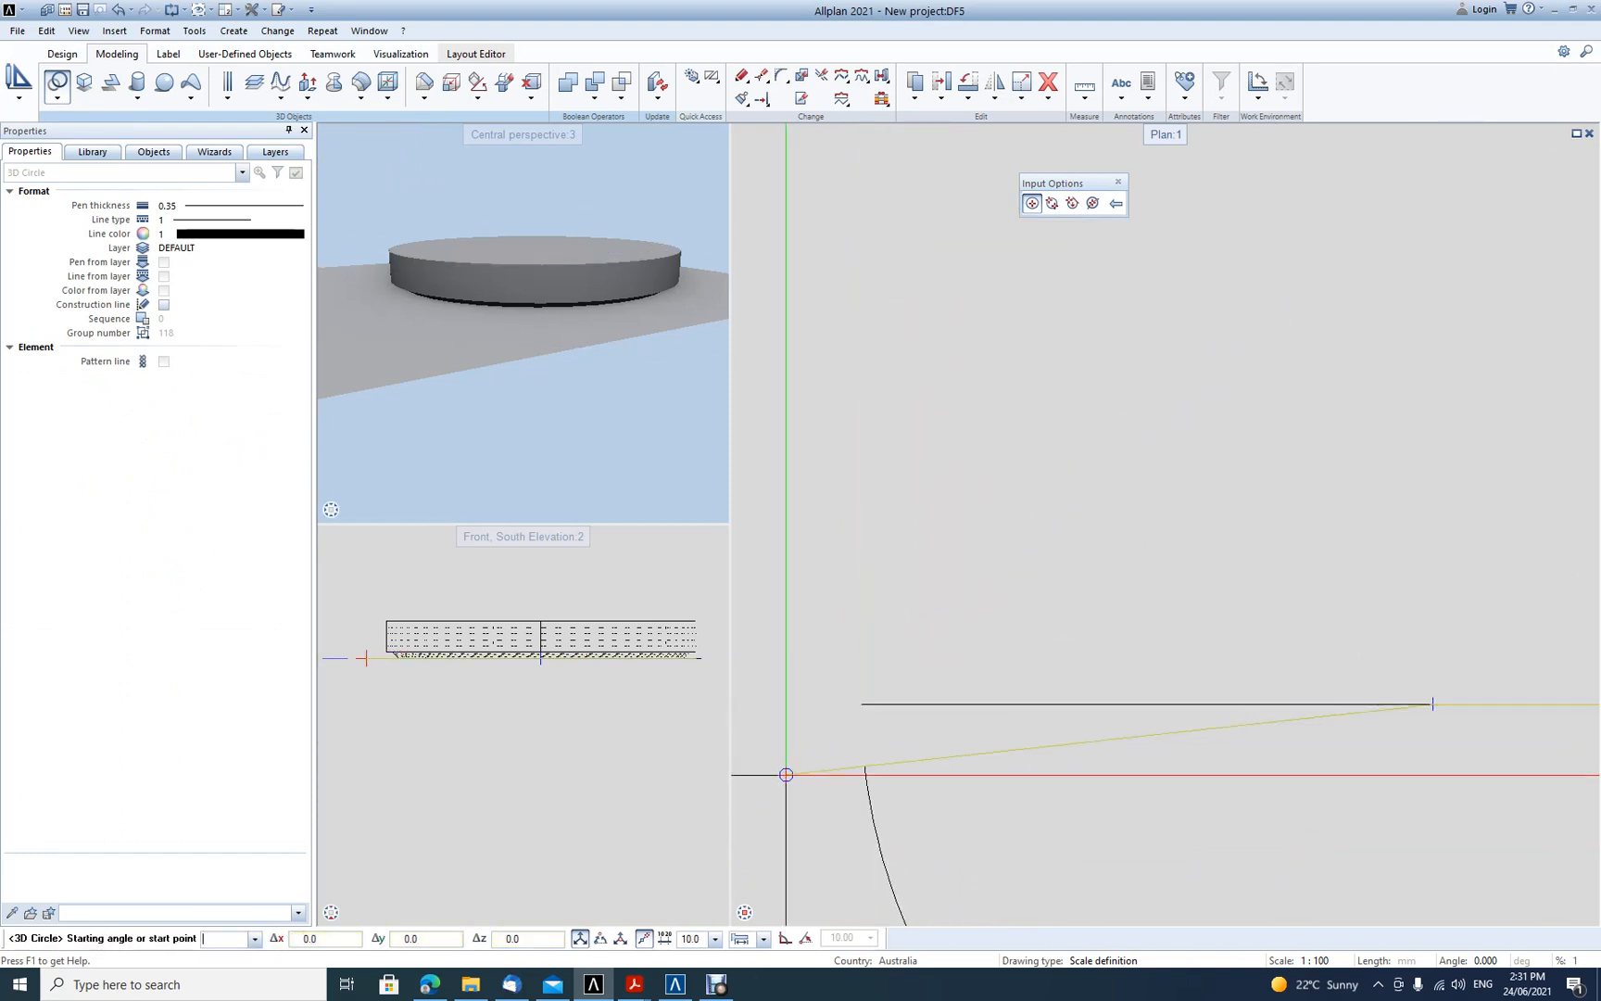
click(827, 646)
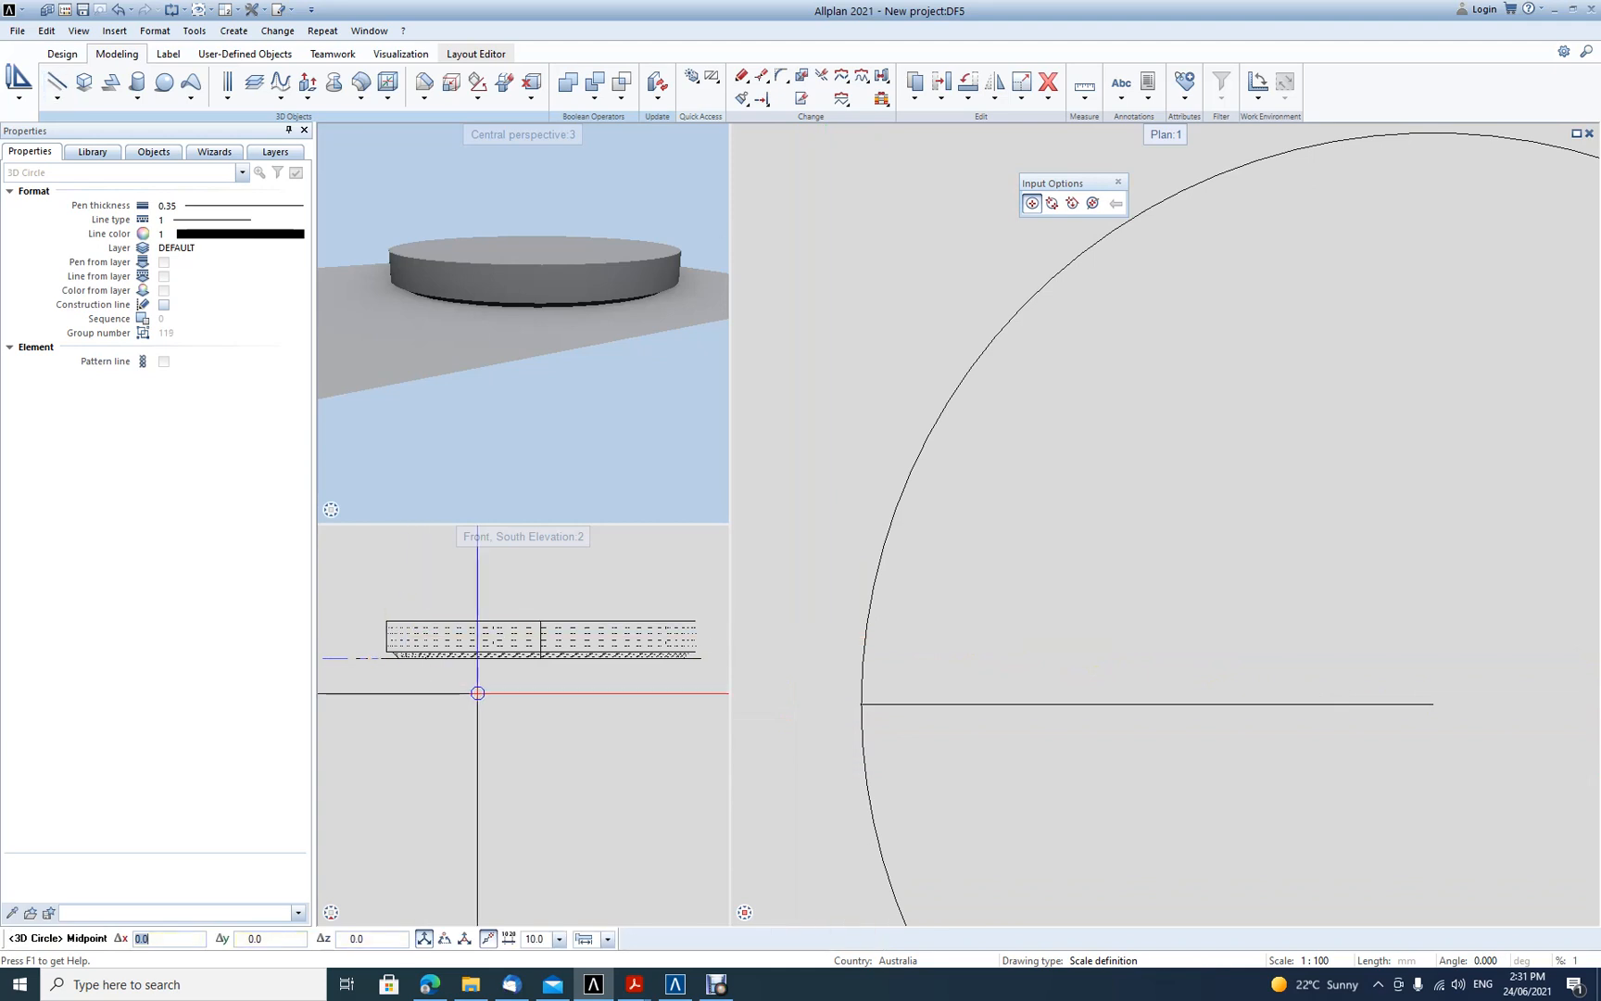
scroll(492, 690, up, 3)
key(Escape)
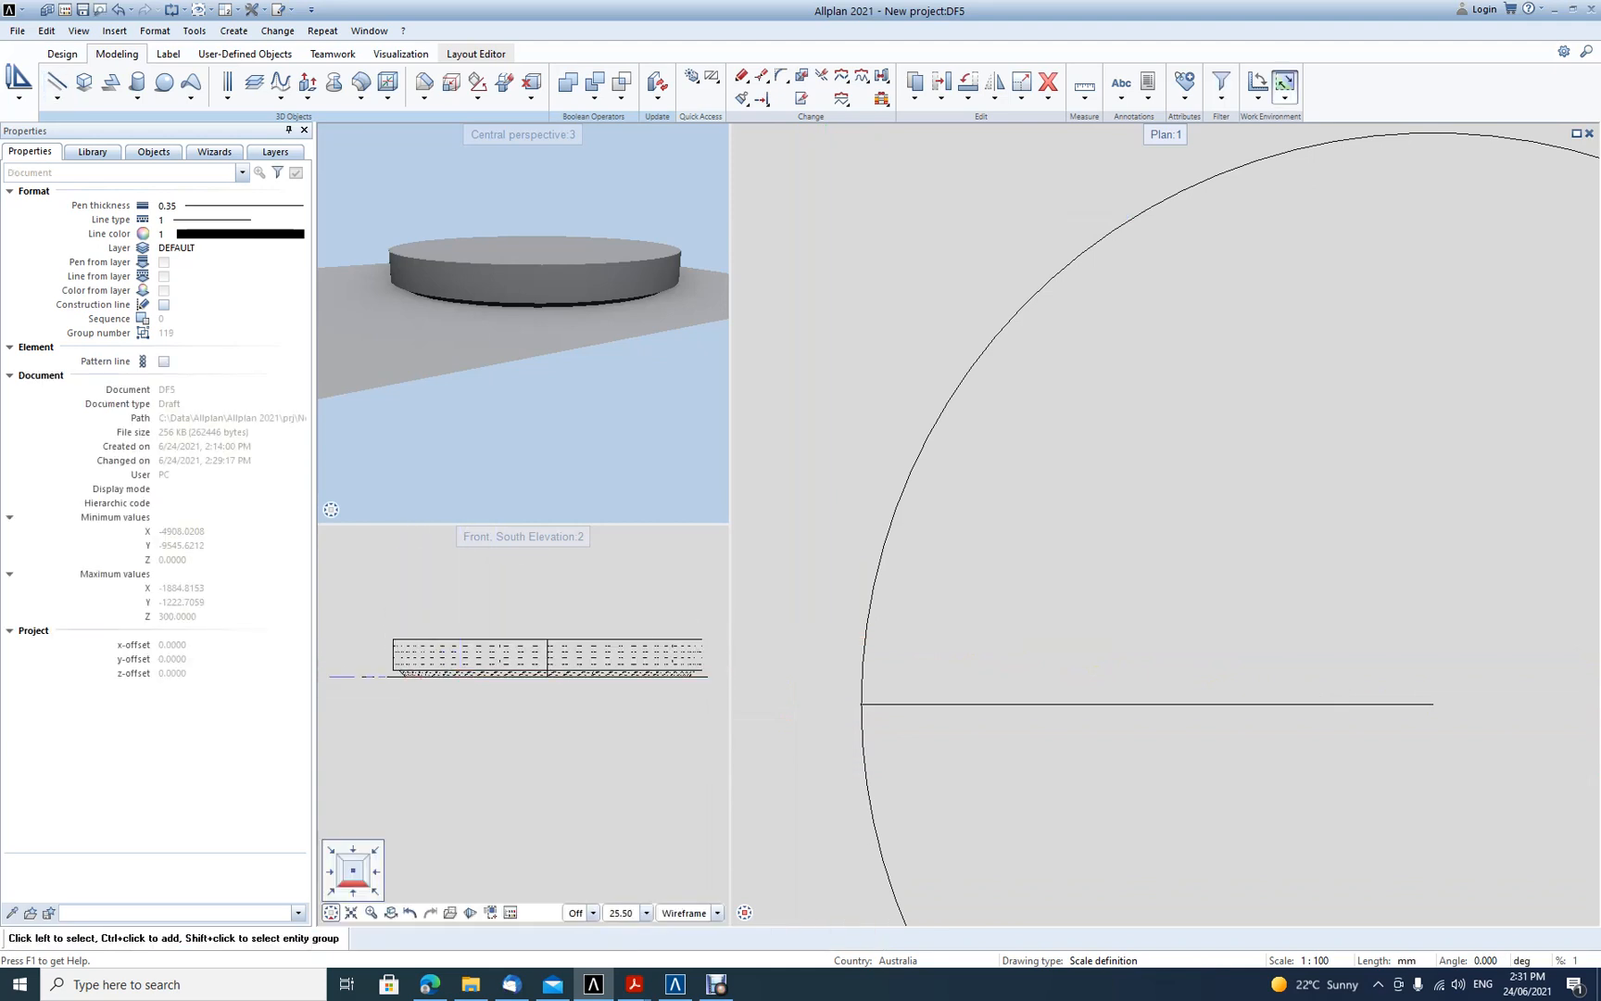
Move the 3D circle up 300 mm to the top edge of the upright outline, picking the points in the east elevation
click(376, 871)
scroll(363, 732, up, 3)
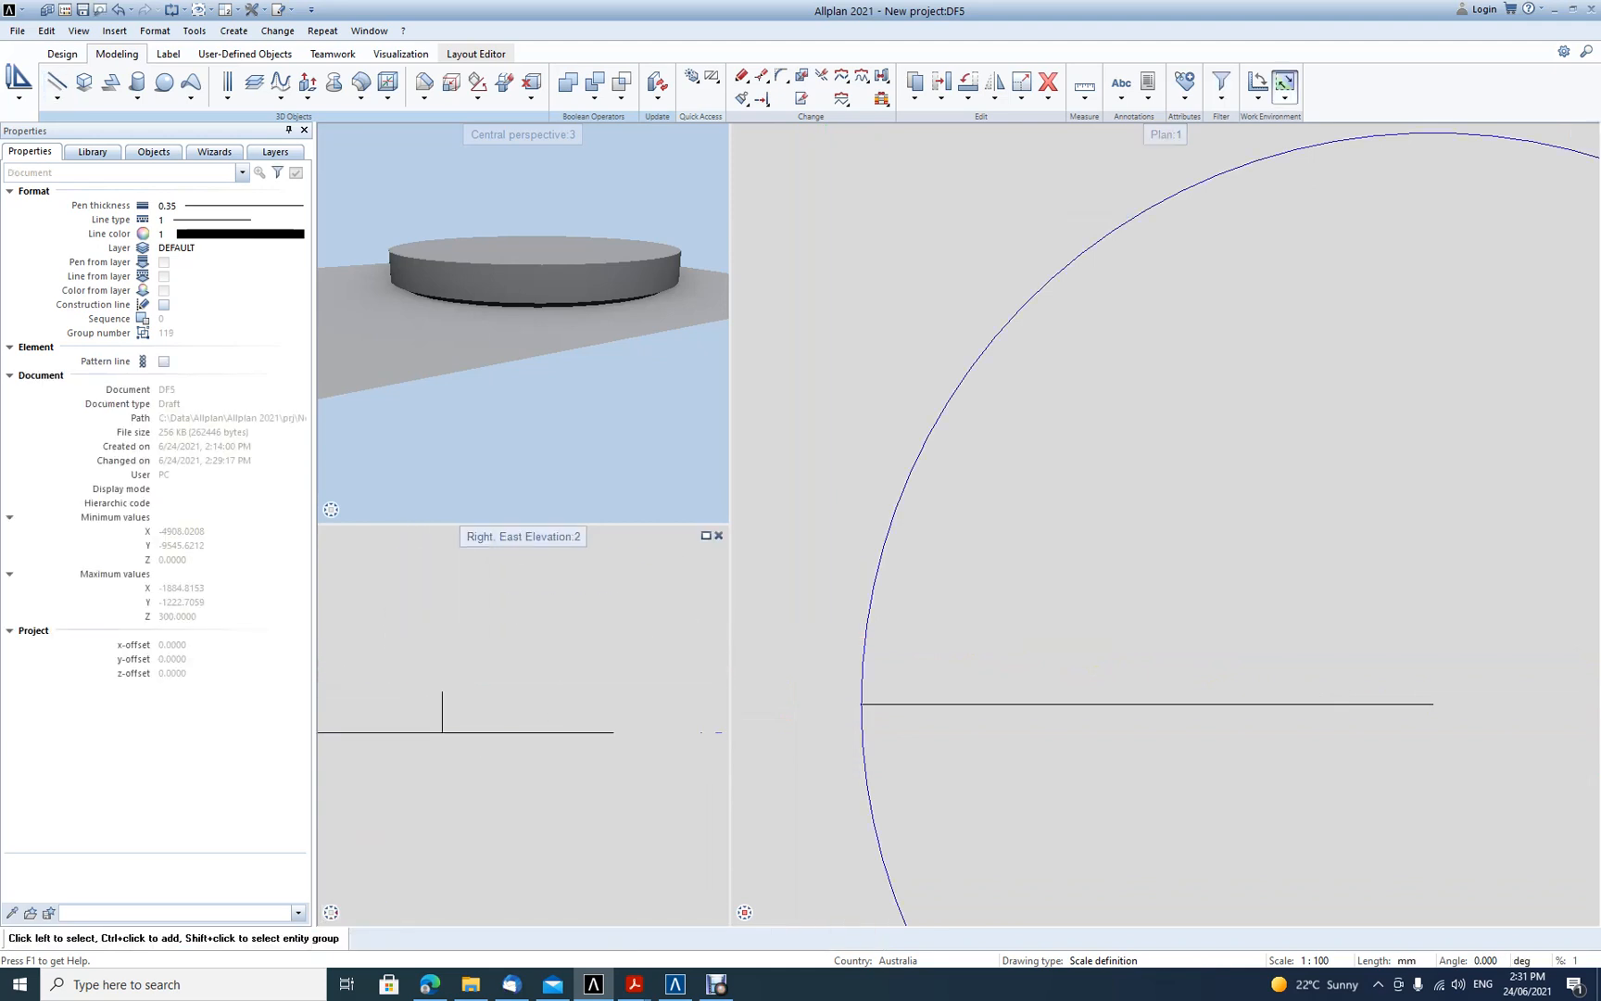
click(442, 732)
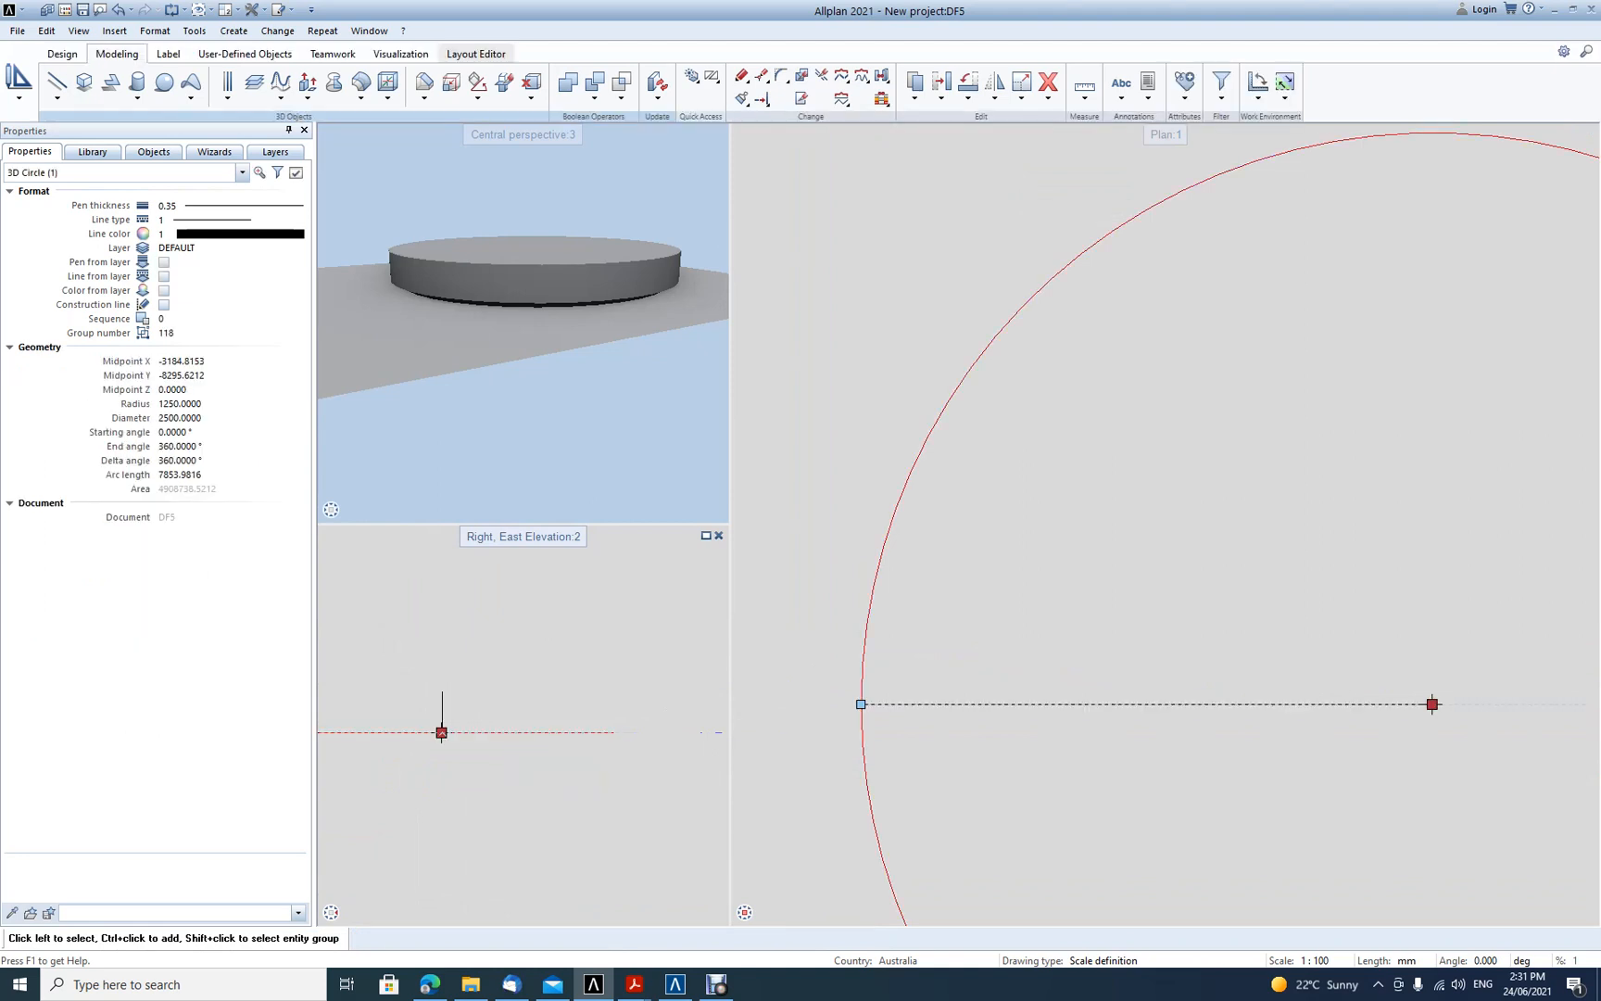
scroll(381, 740, up, 2)
scroll(535, 702, up, 3)
mouse_move(536, 702)
middle_down()
mouse_move(492, 750)
mouse_move(506, 708)
middle_up()
scroll(471, 309, down, 5)
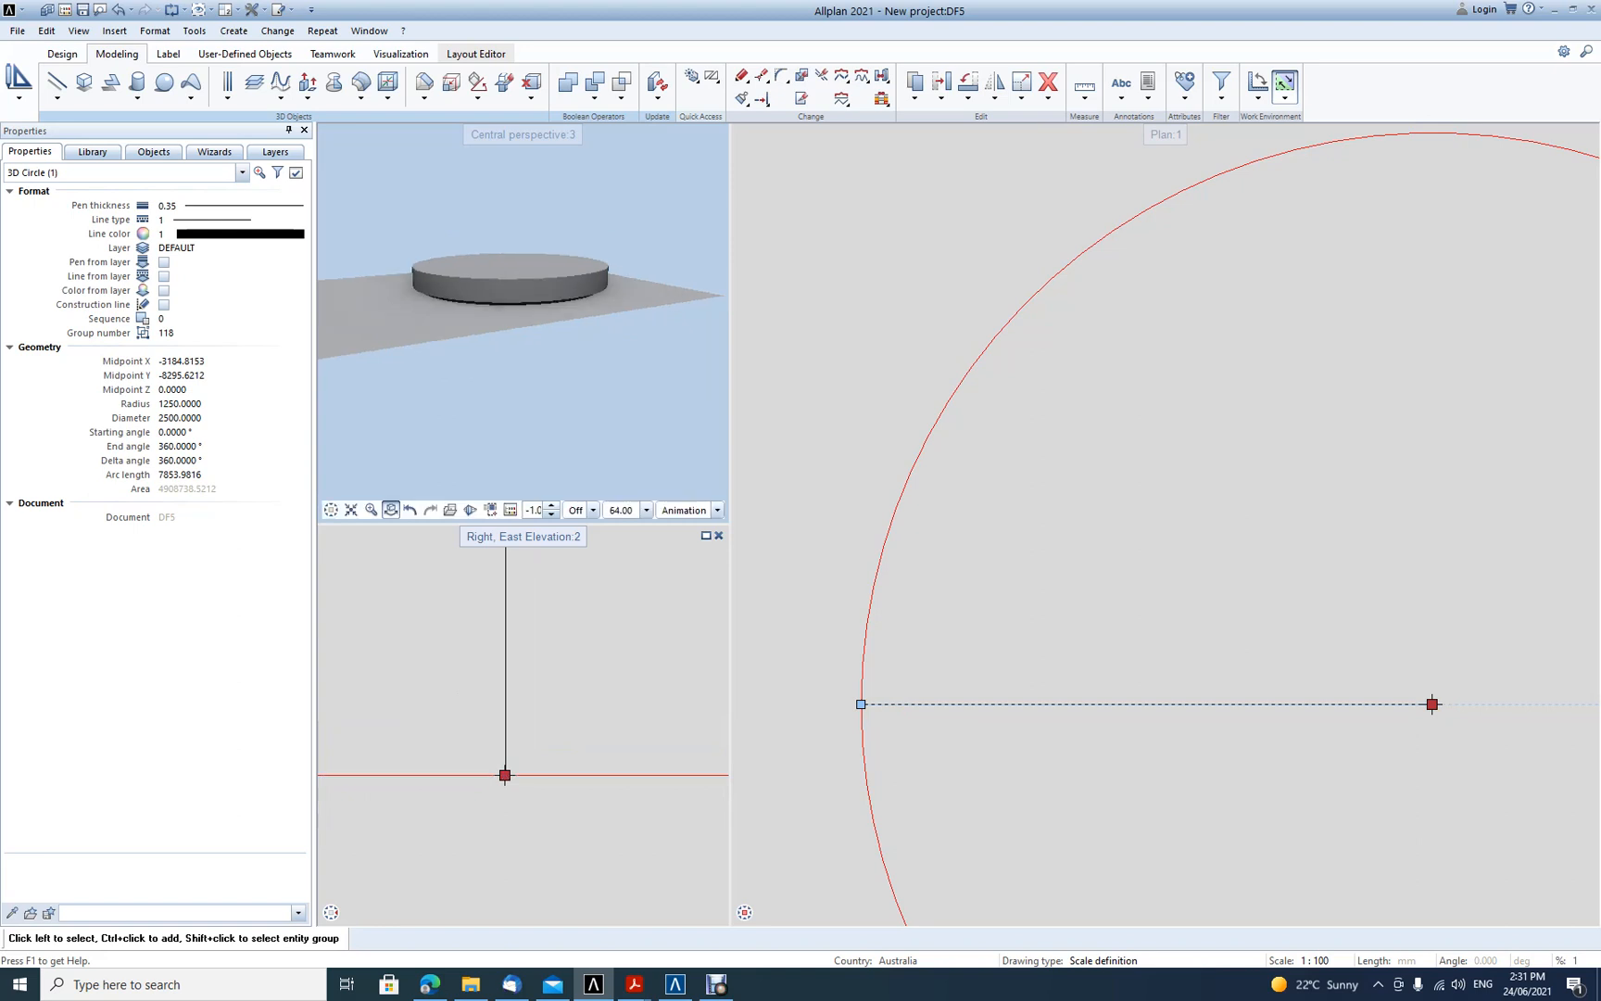
scroll(393, 315, up, 7)
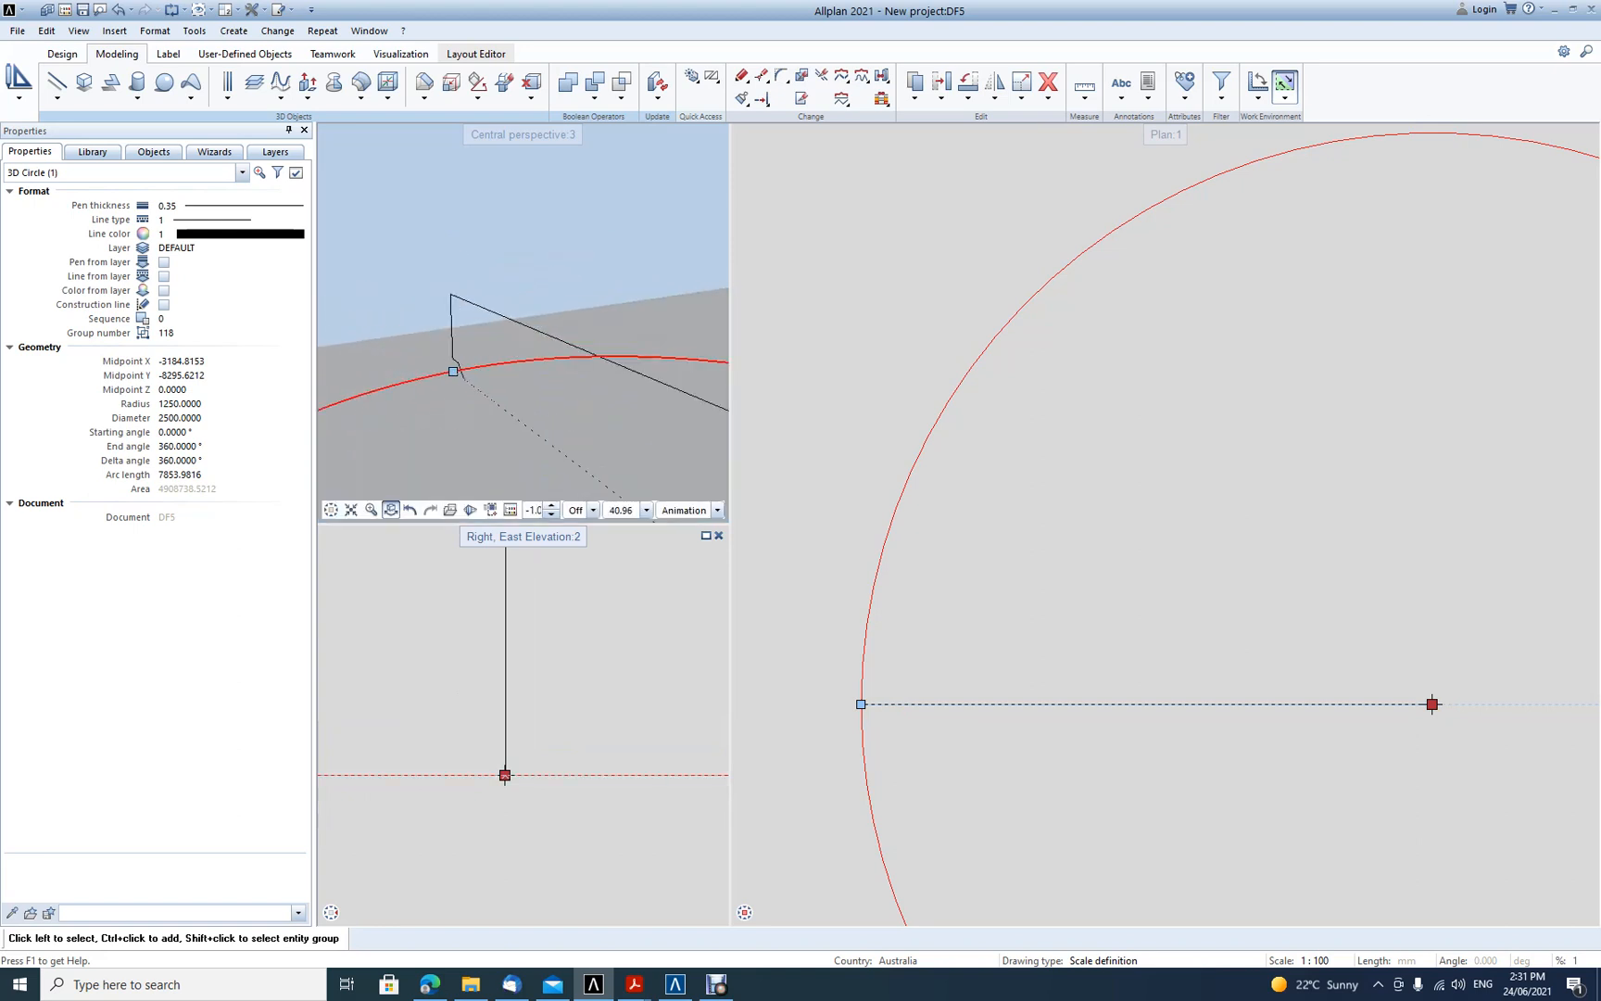
click(1433, 704)
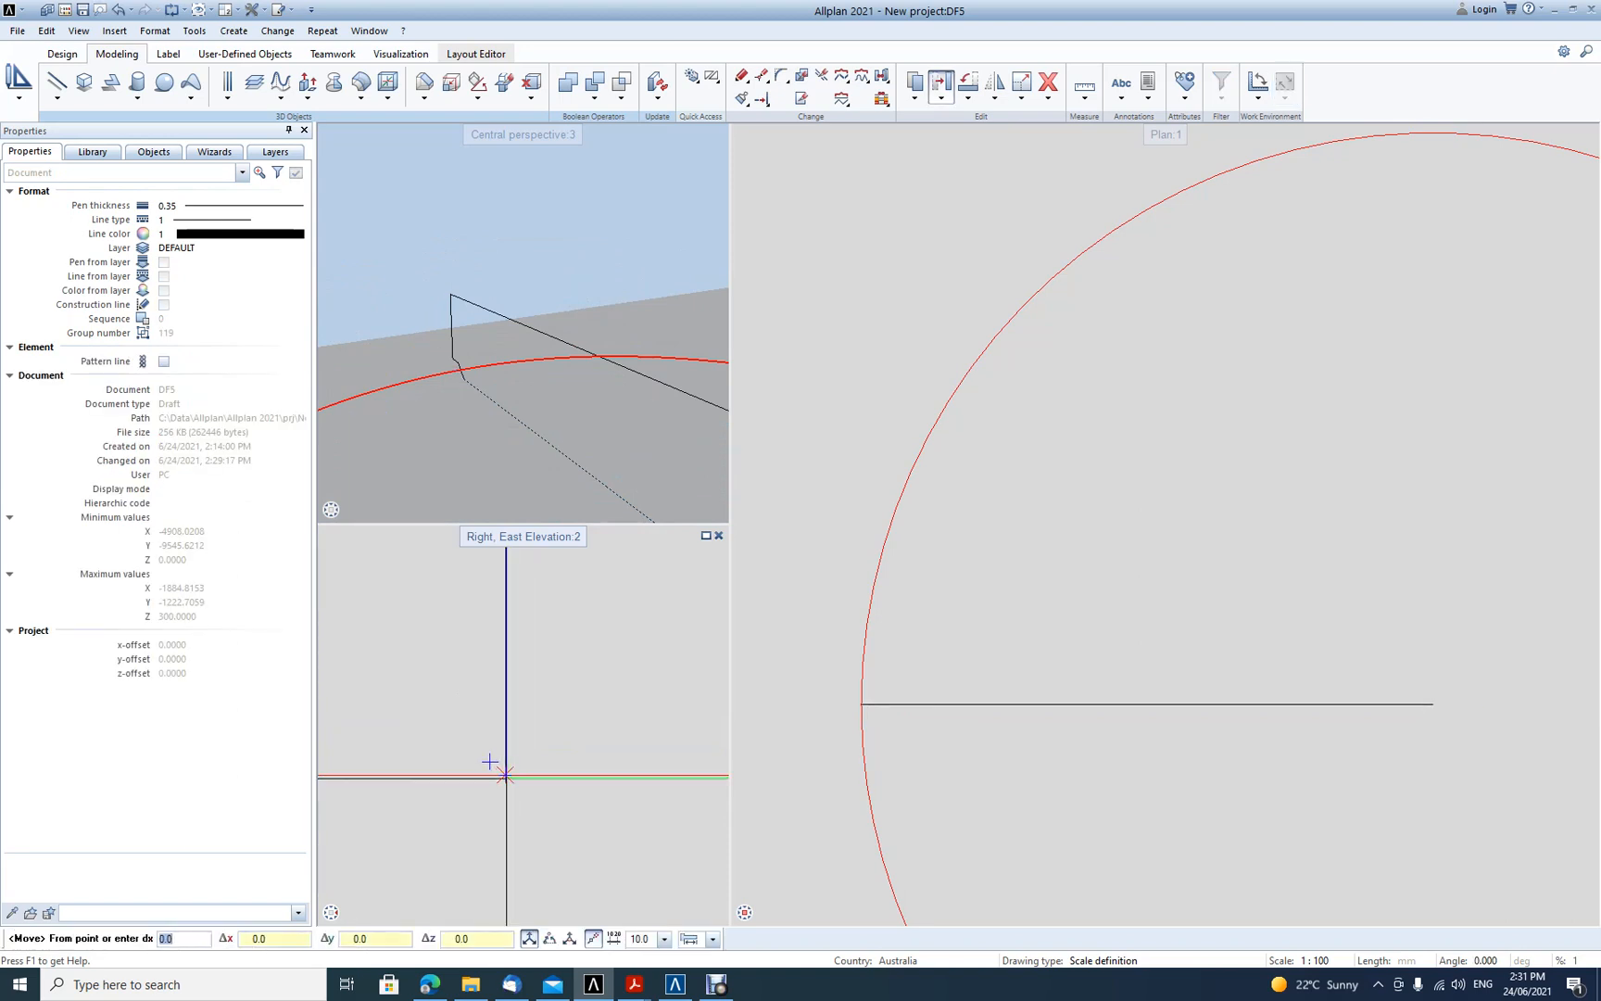
click(505, 775)
scroll(513, 767, down, 3)
scroll(509, 714, up, 3)
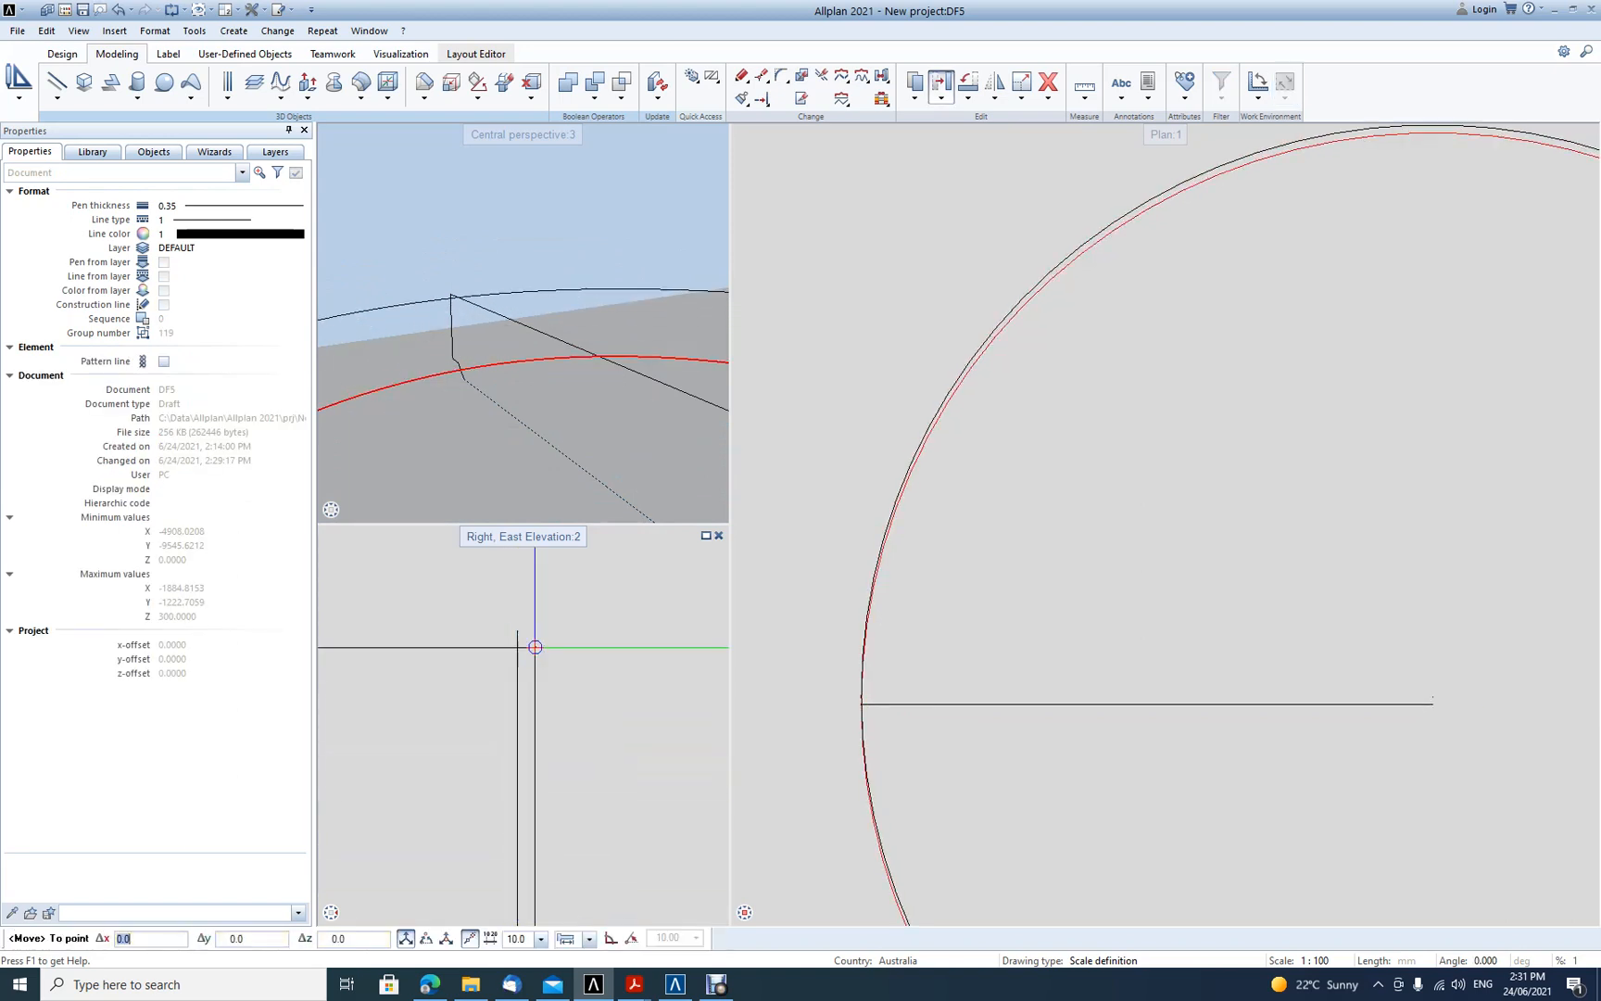
click(517, 630)
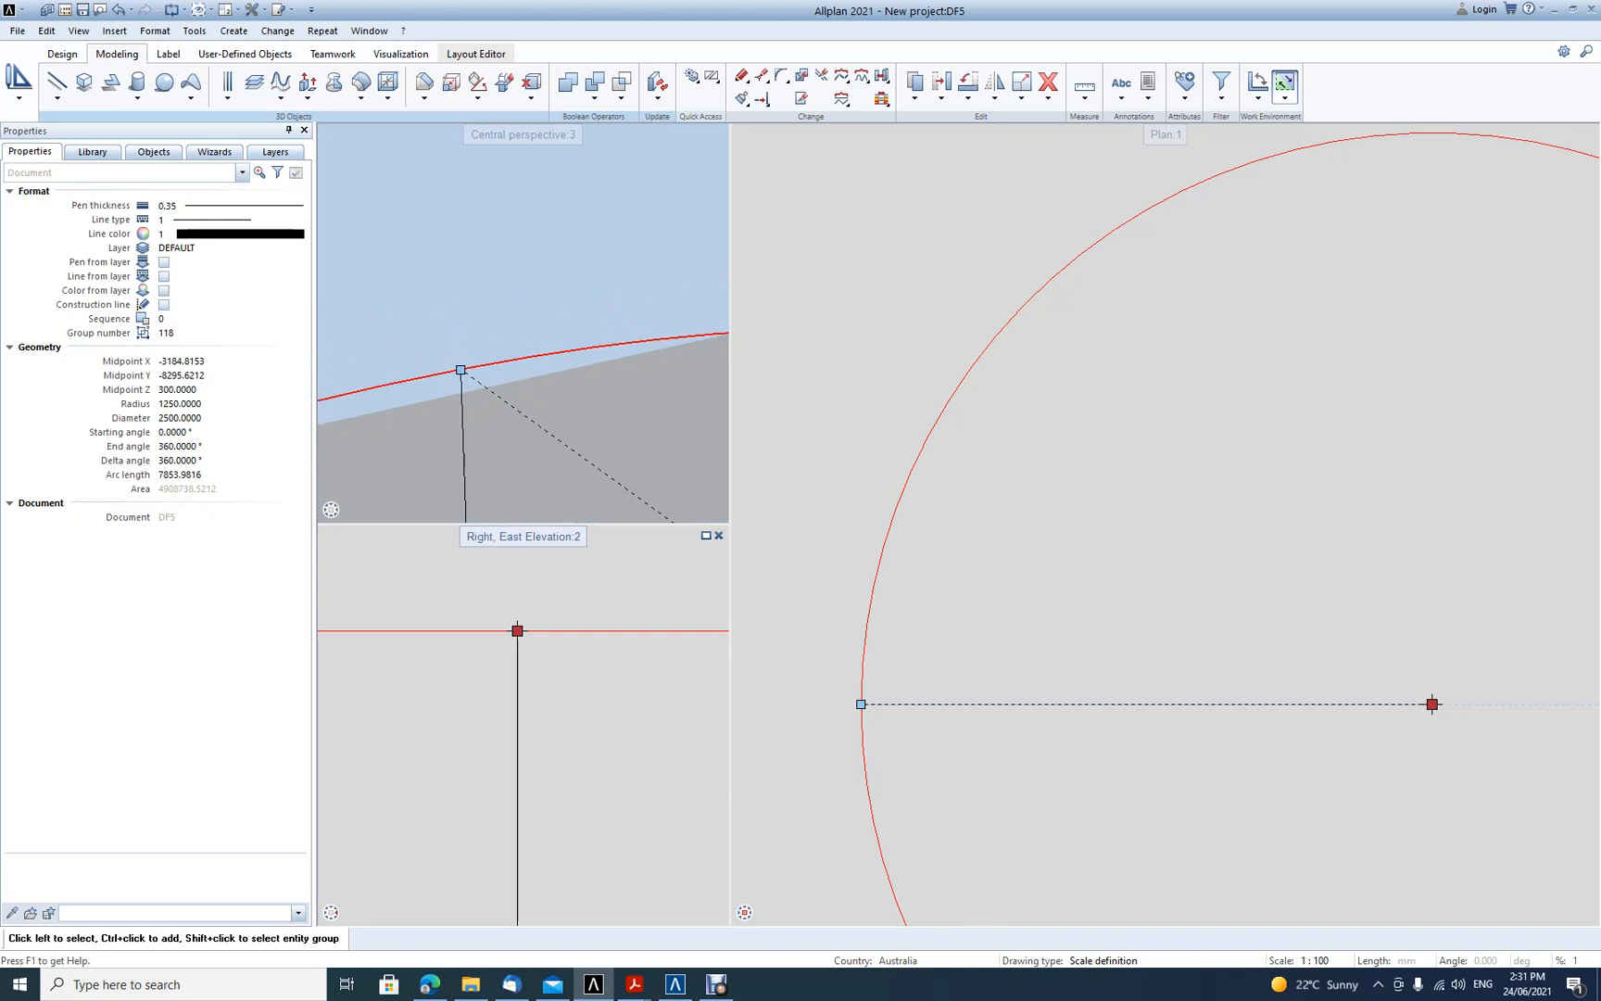
key(Escape)
Extrude the half-section outline along the 3D circle as a closed volume with no interior profiles
scroll(850, 460, down, 2)
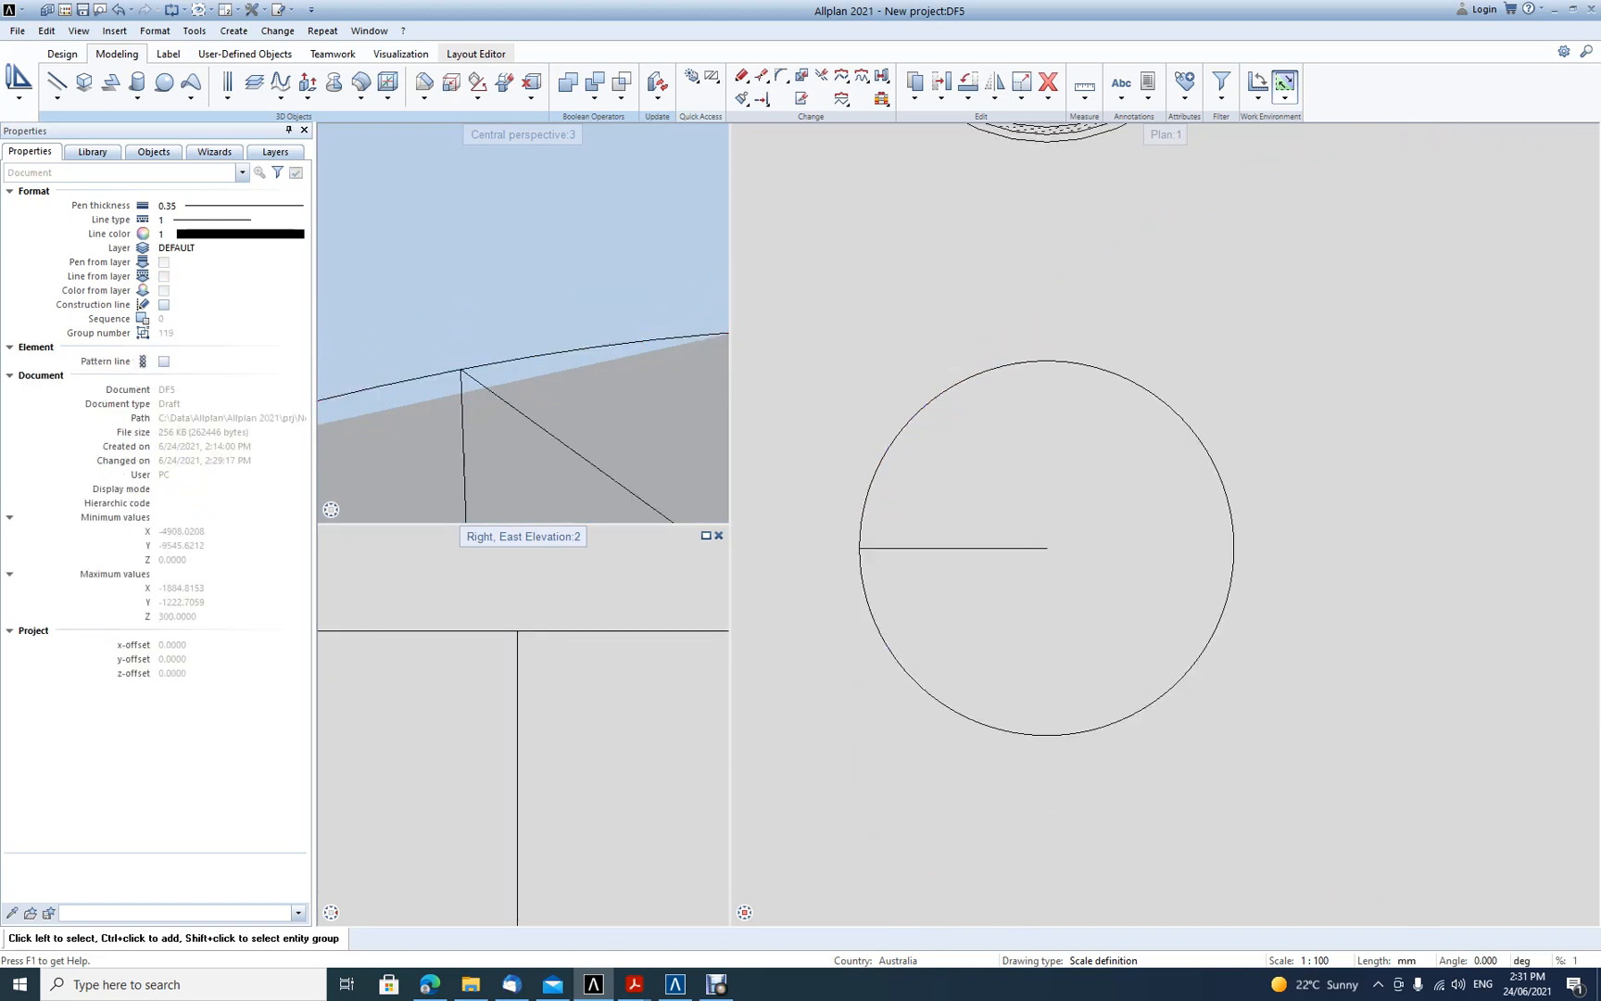
click(308, 96)
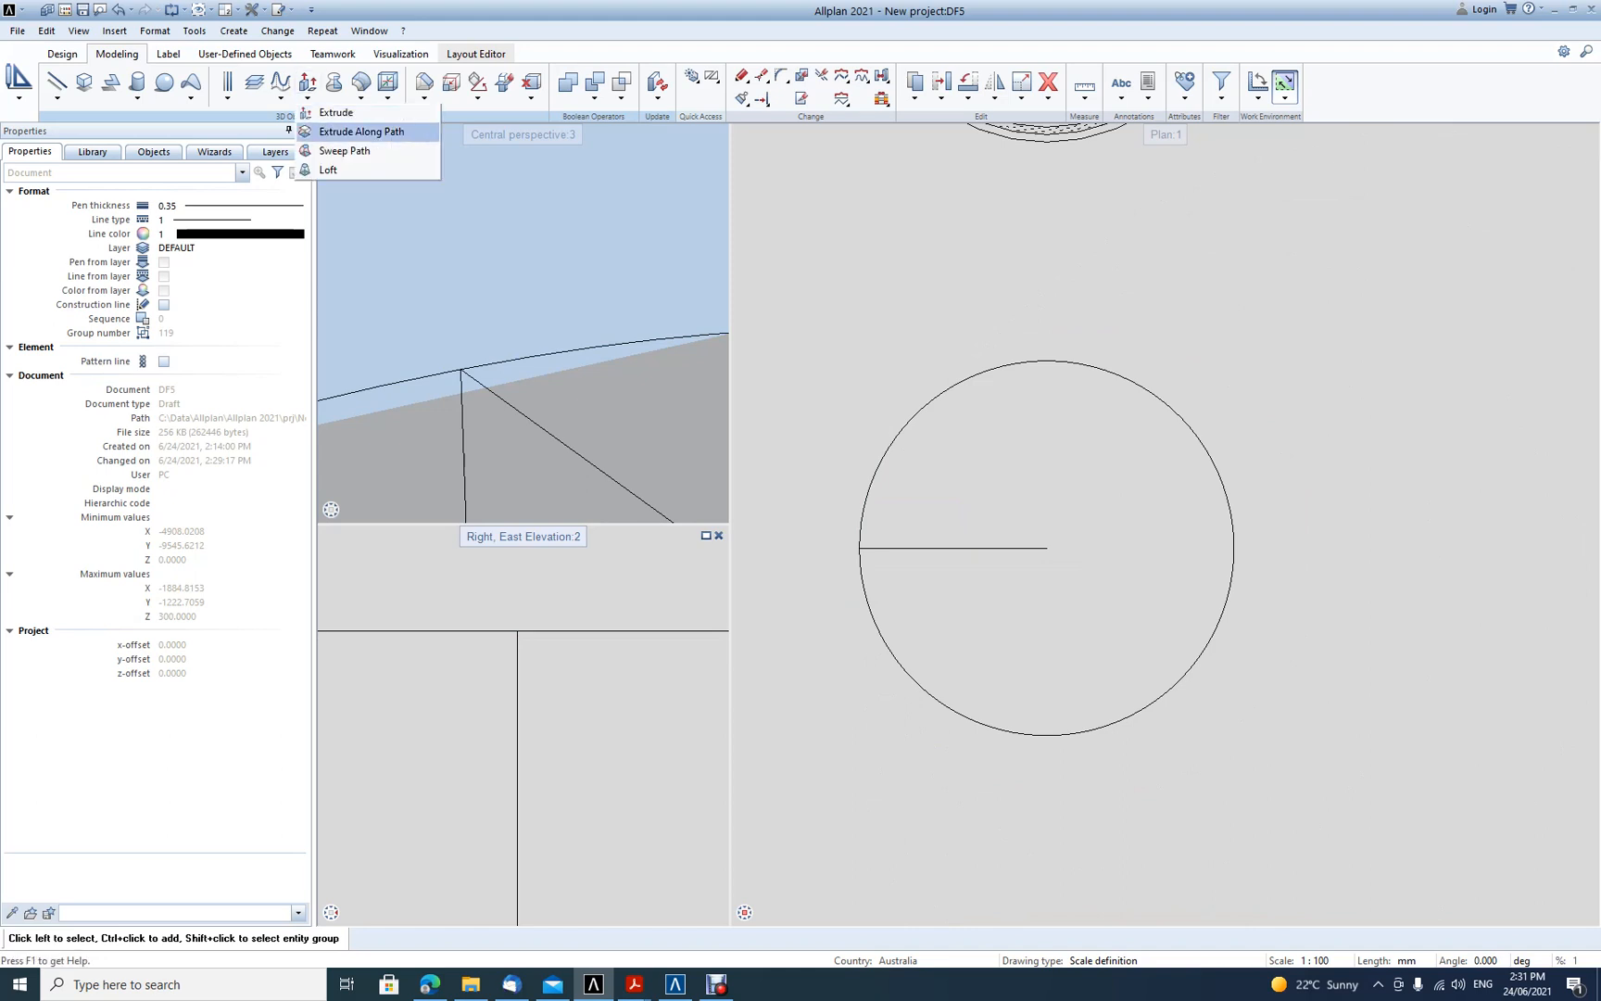
click(361, 132)
drag(811, 523, 1058, 563)
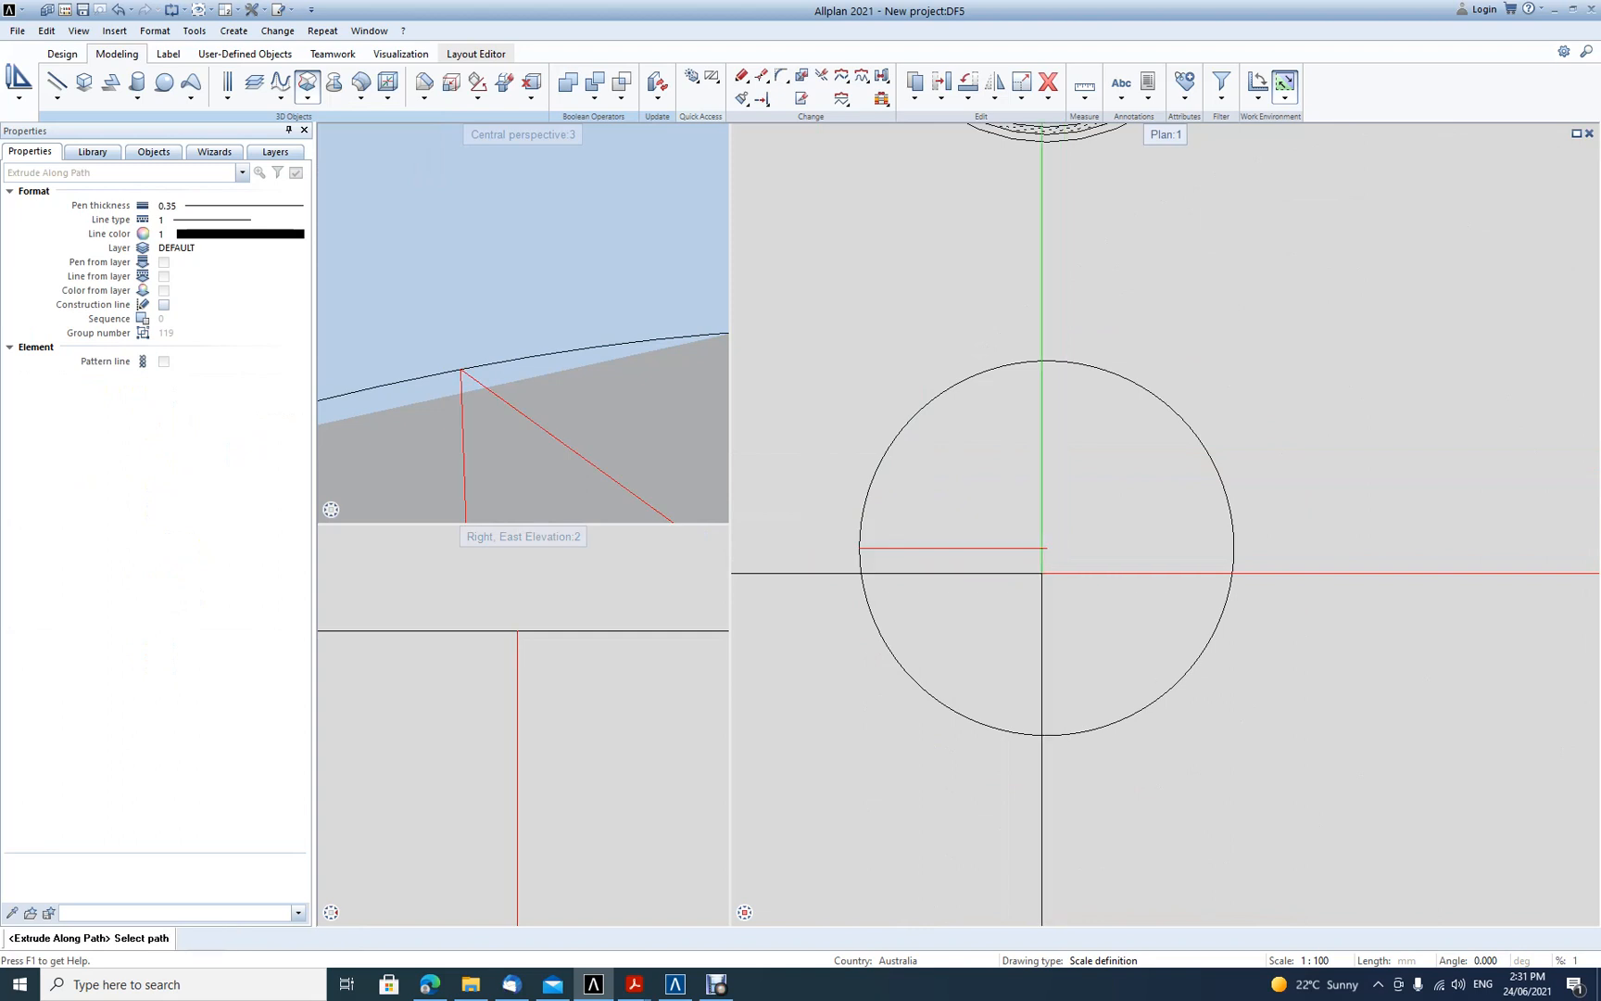
click(892, 443)
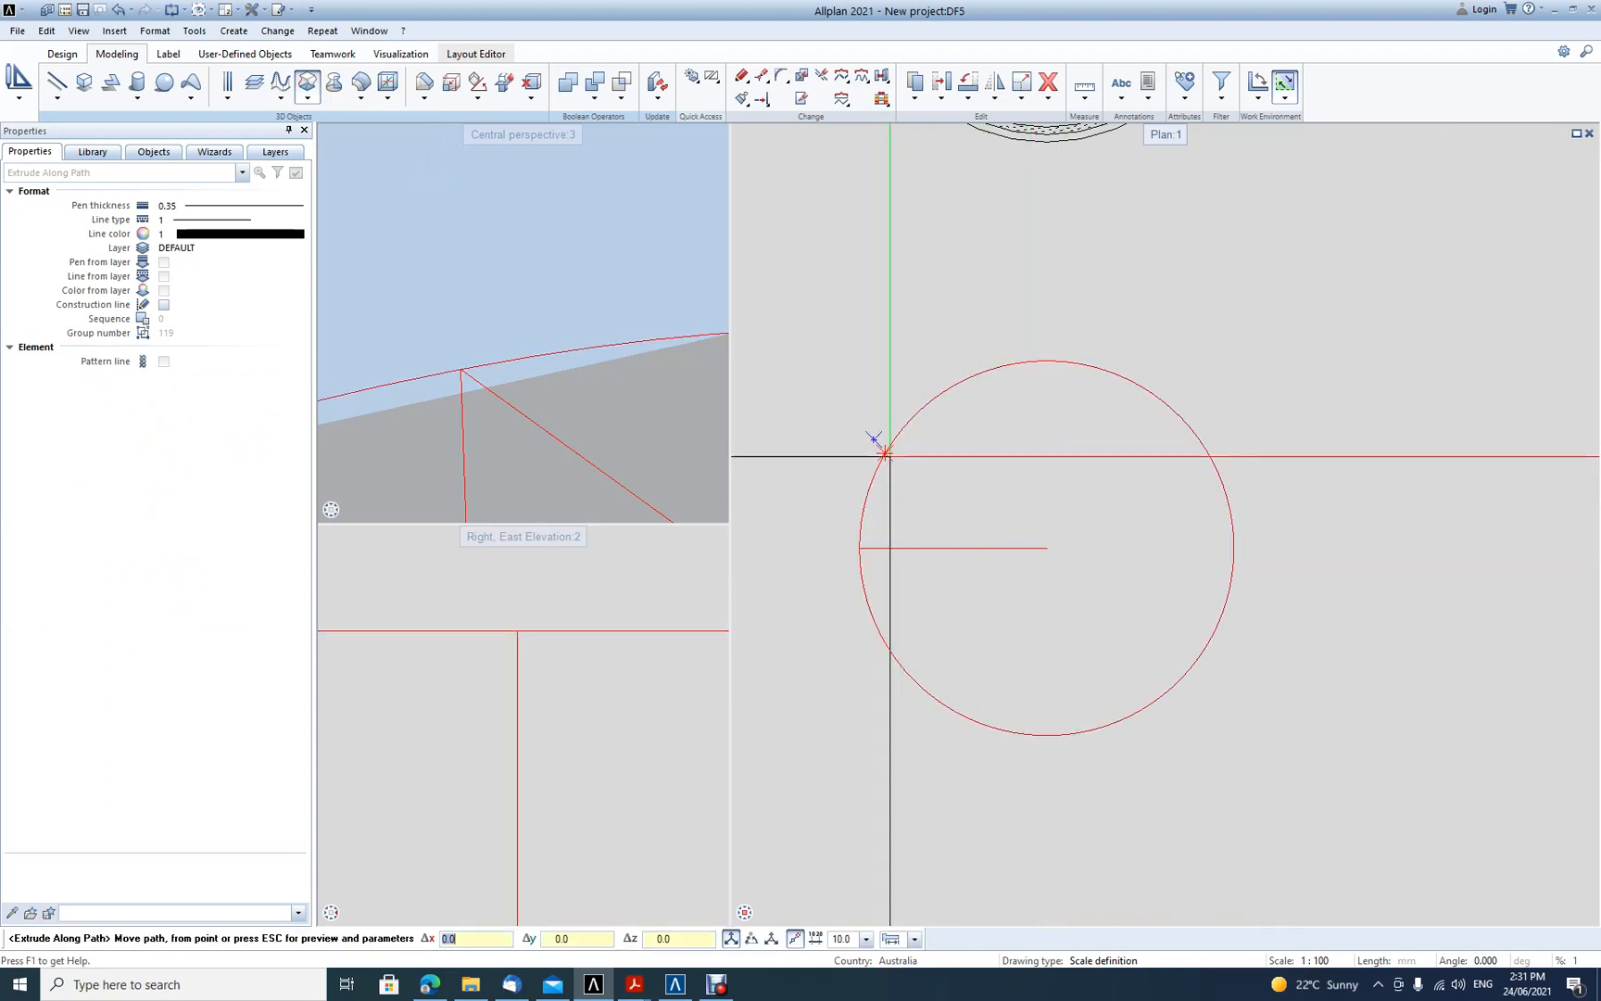
key(Escape)
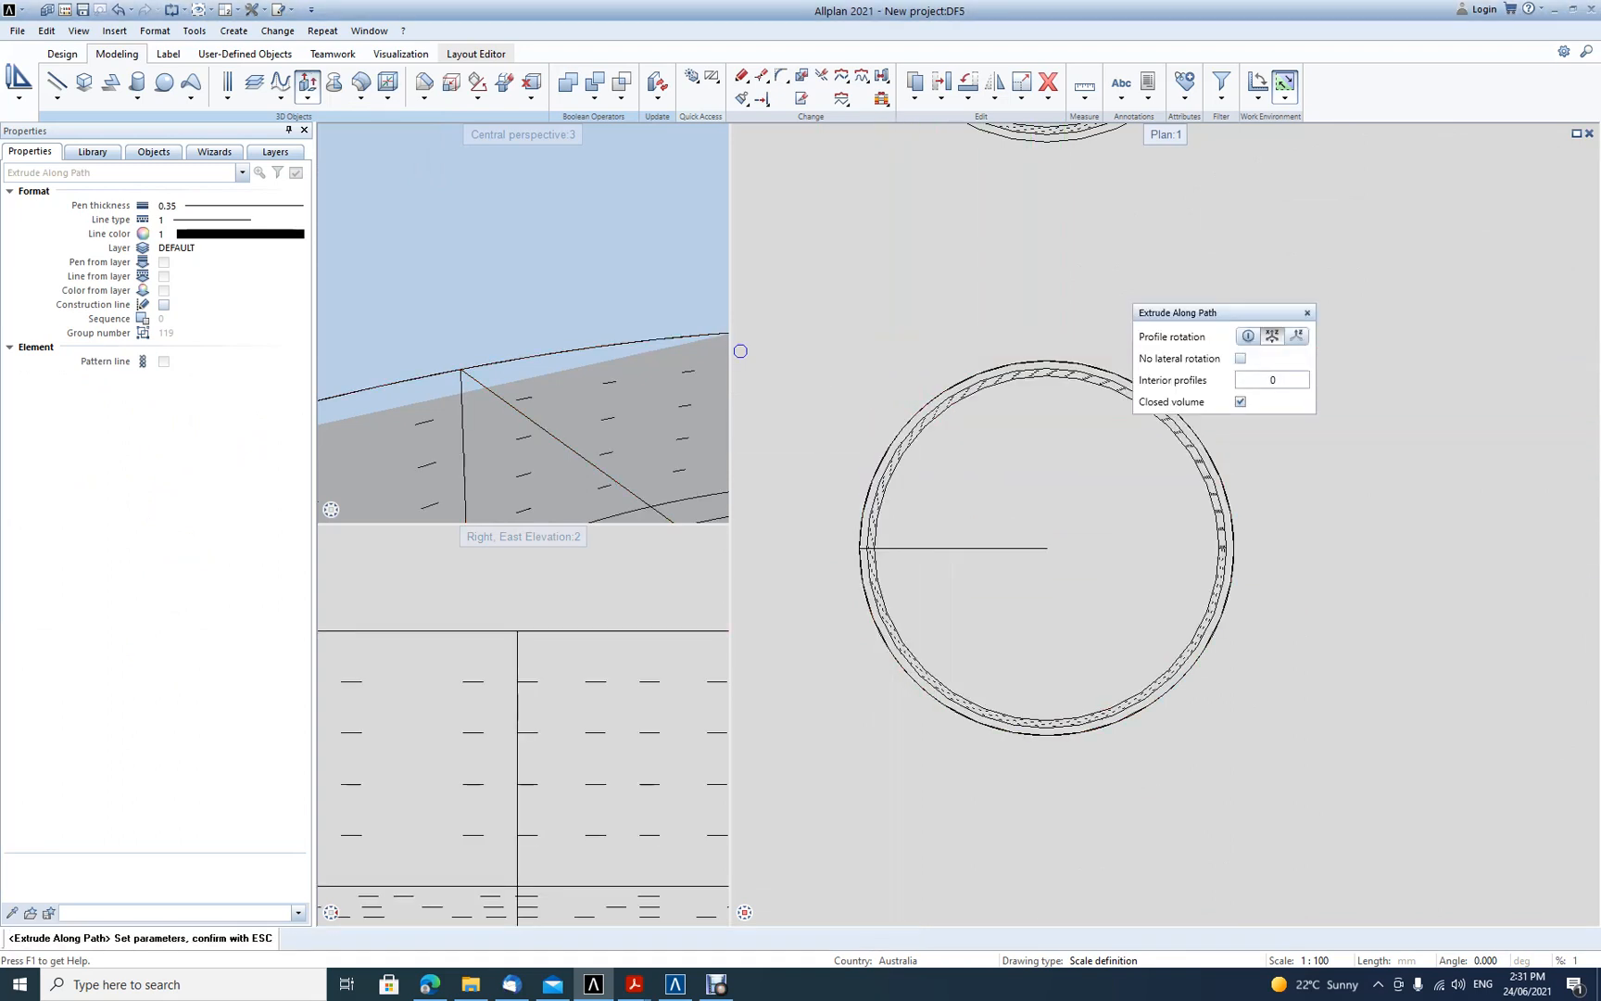
key(Escape)
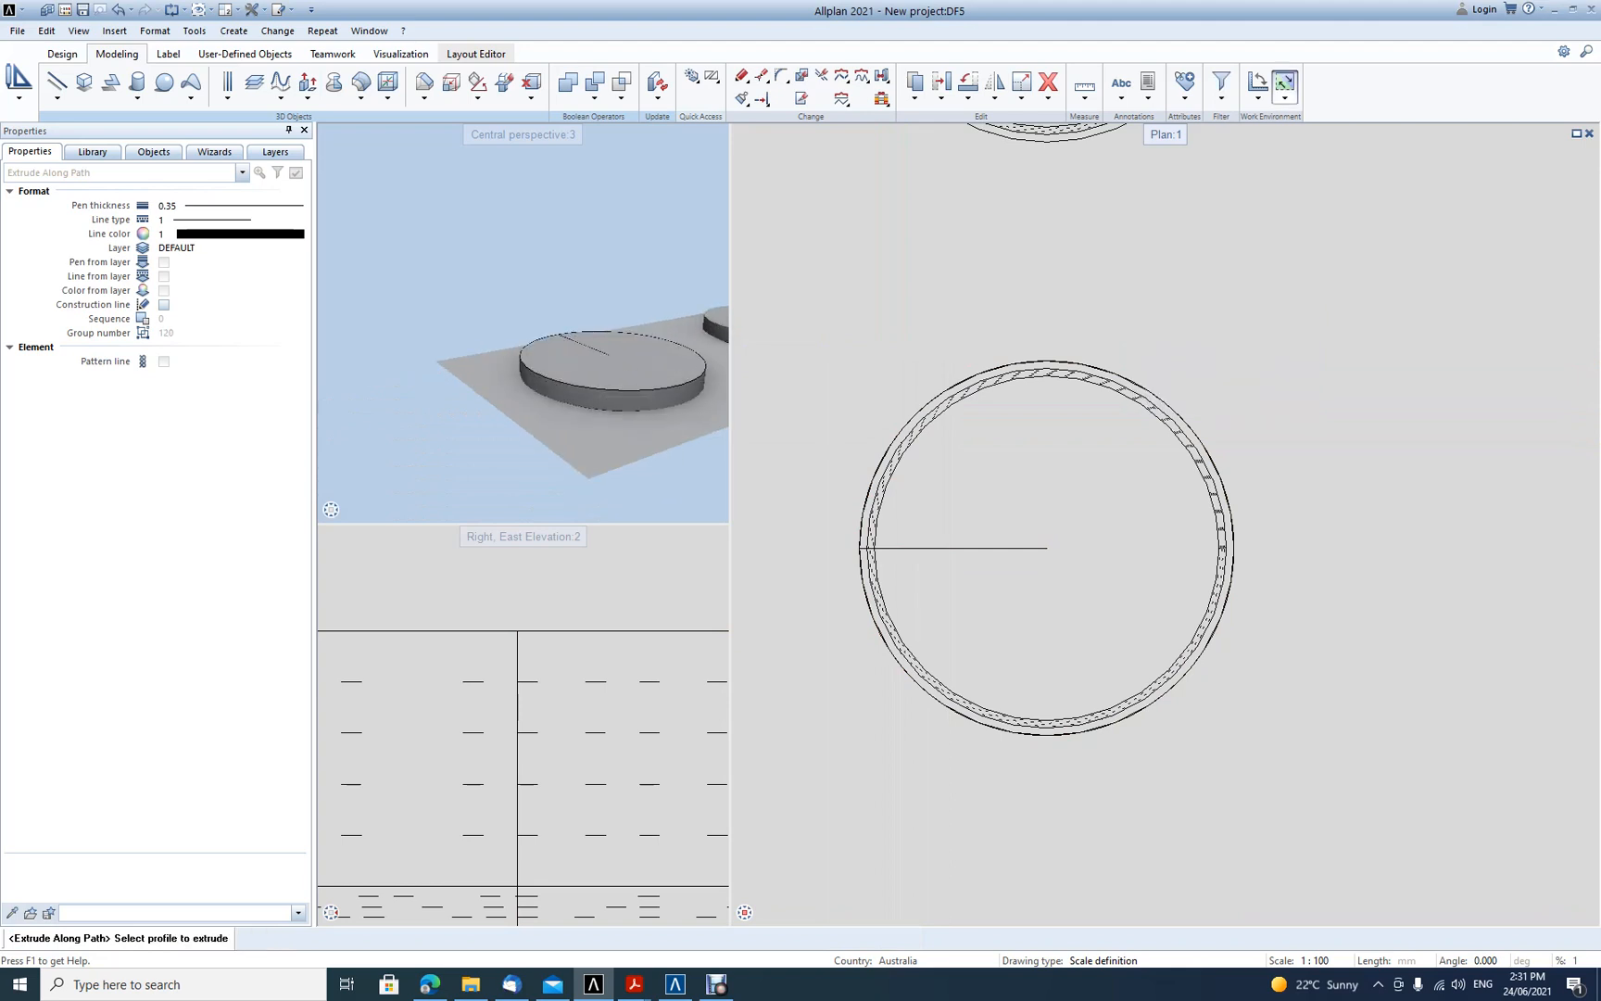
Examine the path-extruded slab beside the revolved slab in perspective and in plan
drag(593, 389, 533, 278)
middle_drag(556, 287, 426, 448)
scroll(523, 324, down, 5)
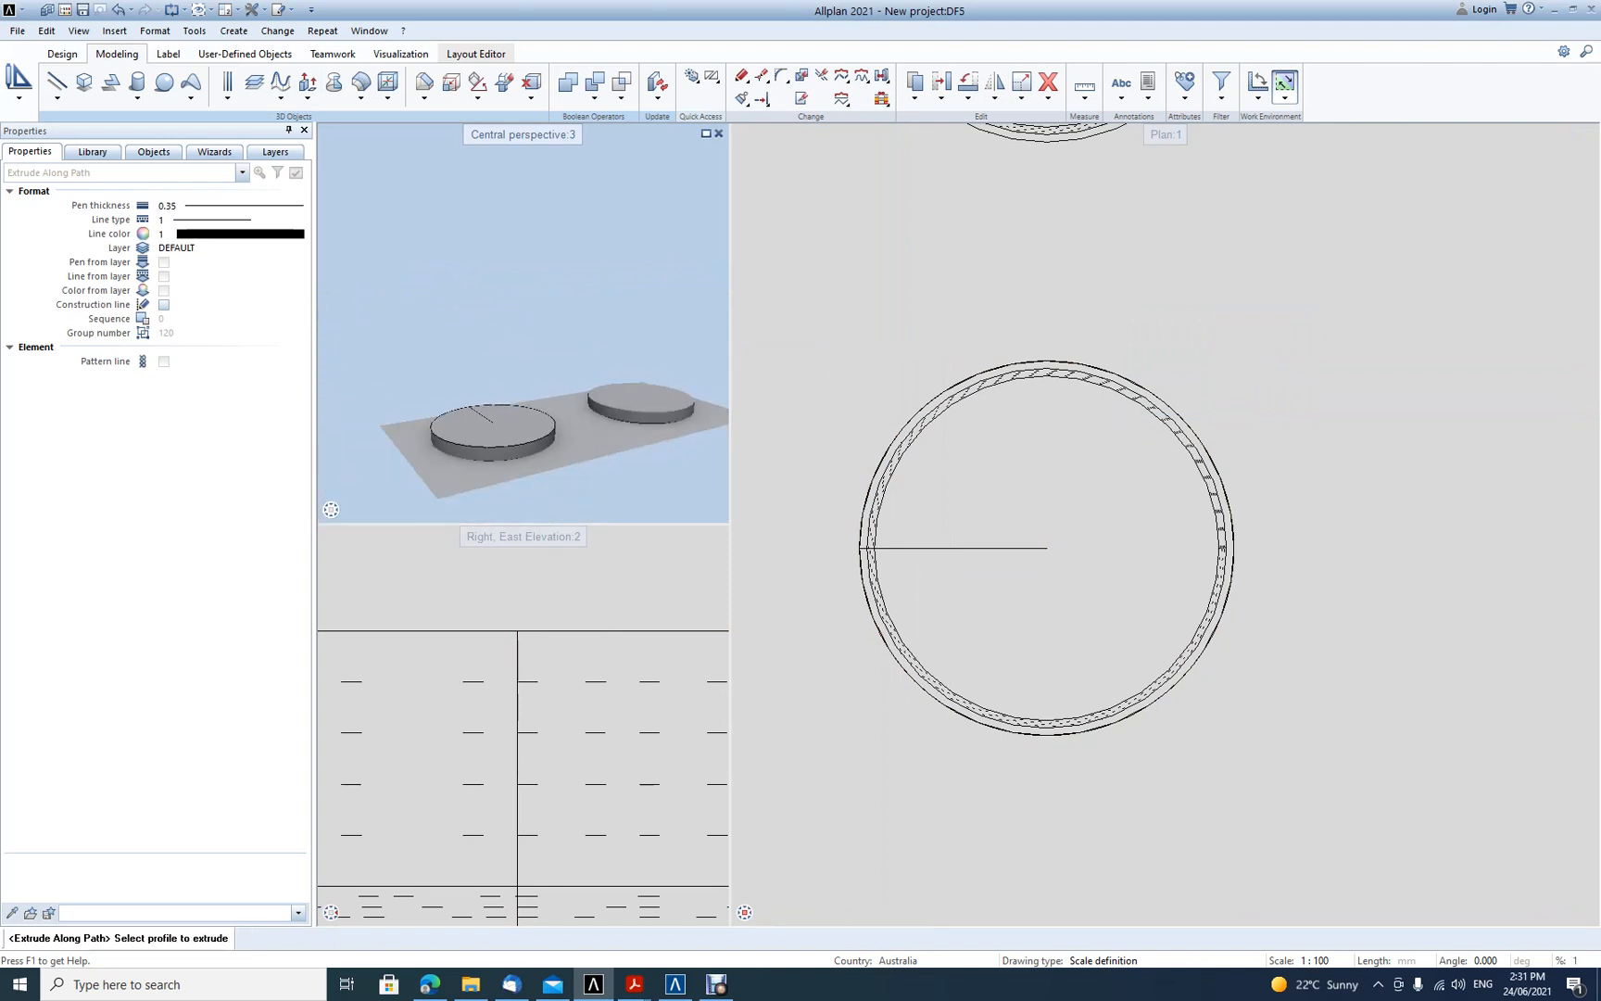
scroll(523, 417, up, 4)
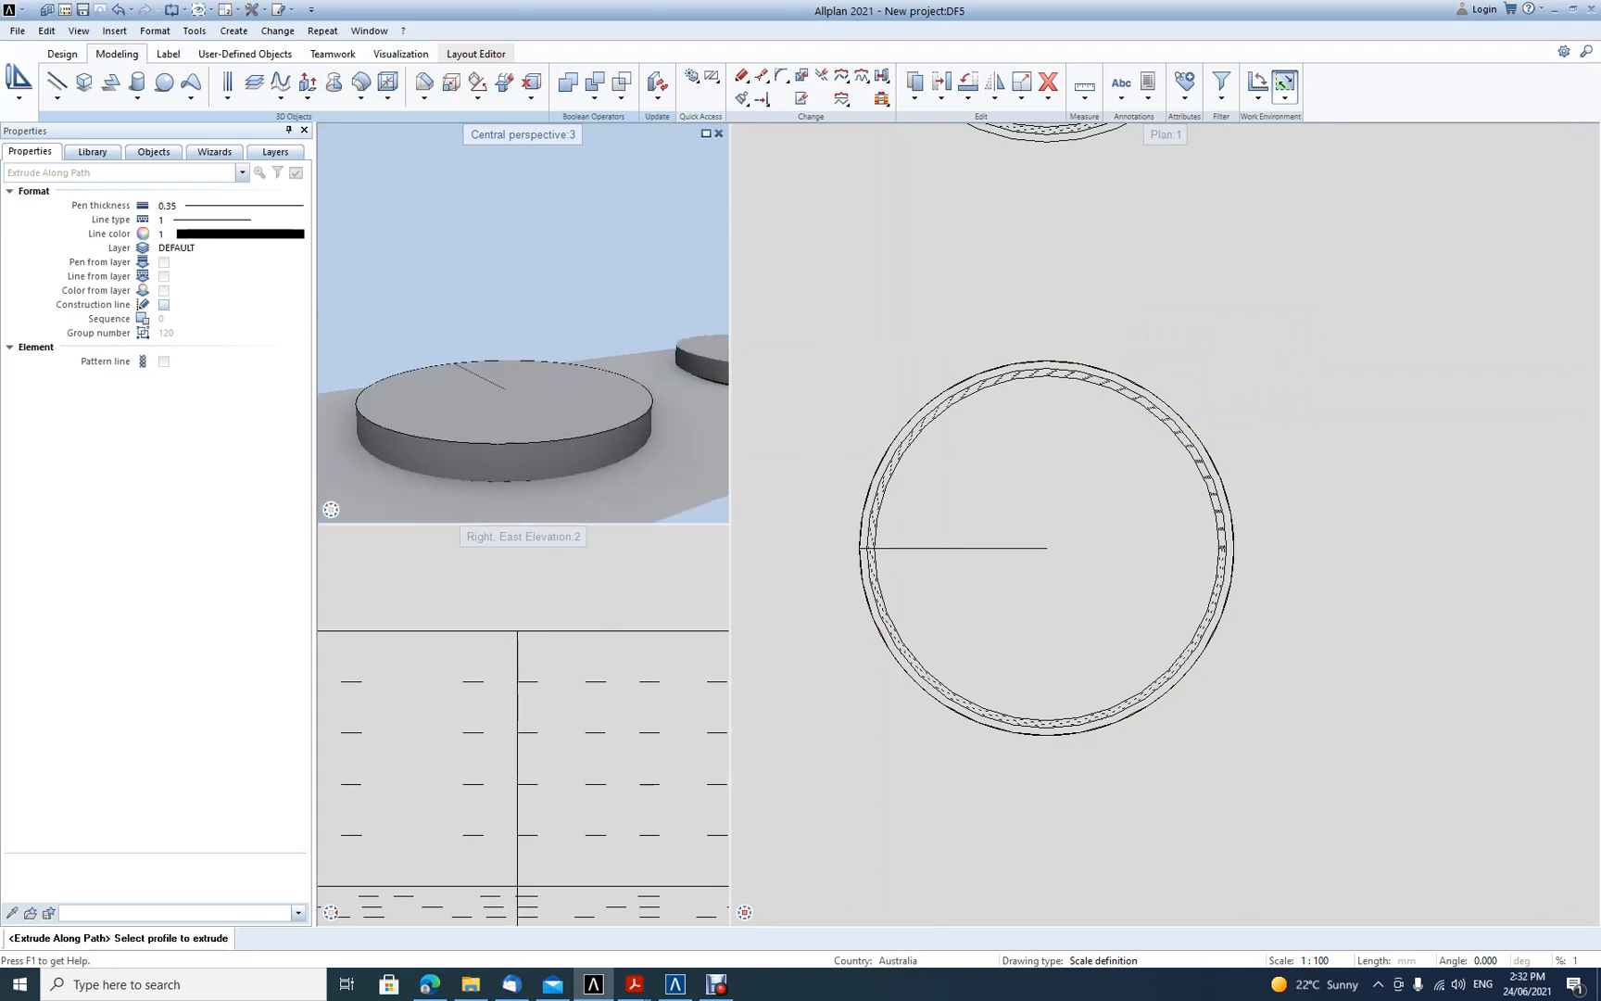
scroll(524, 417, down, 1)
scroll(1099, 443, down, 1)
scroll(1100, 443, down, 3)
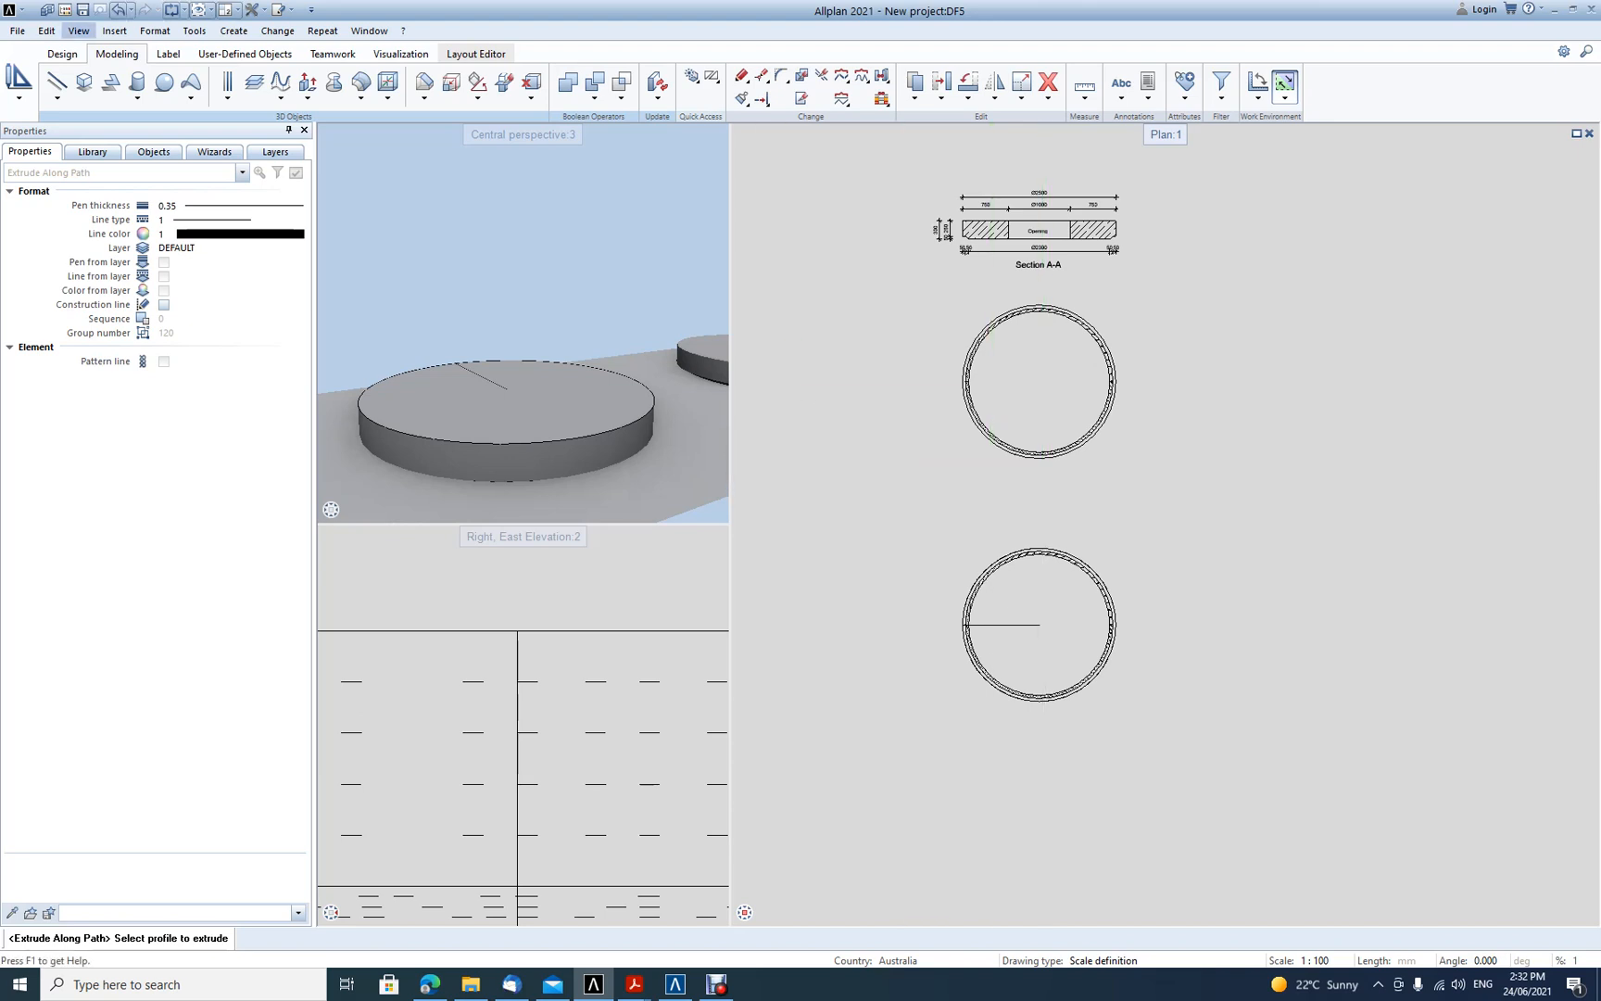
click(56, 96)
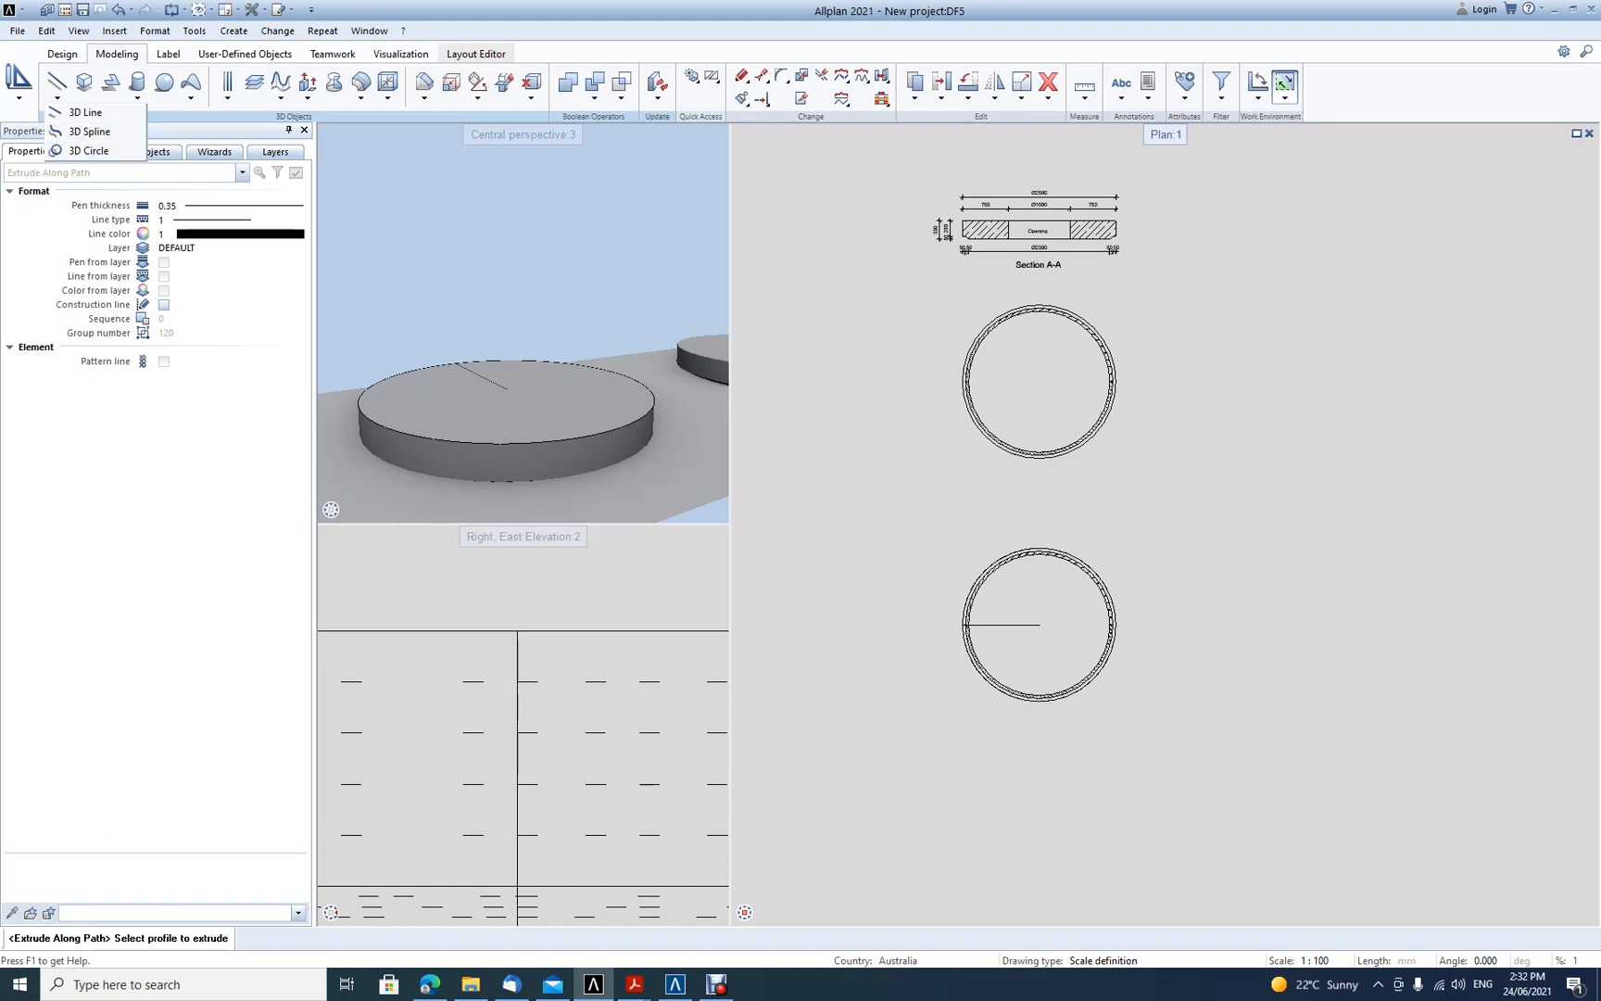
click(1100, 868)
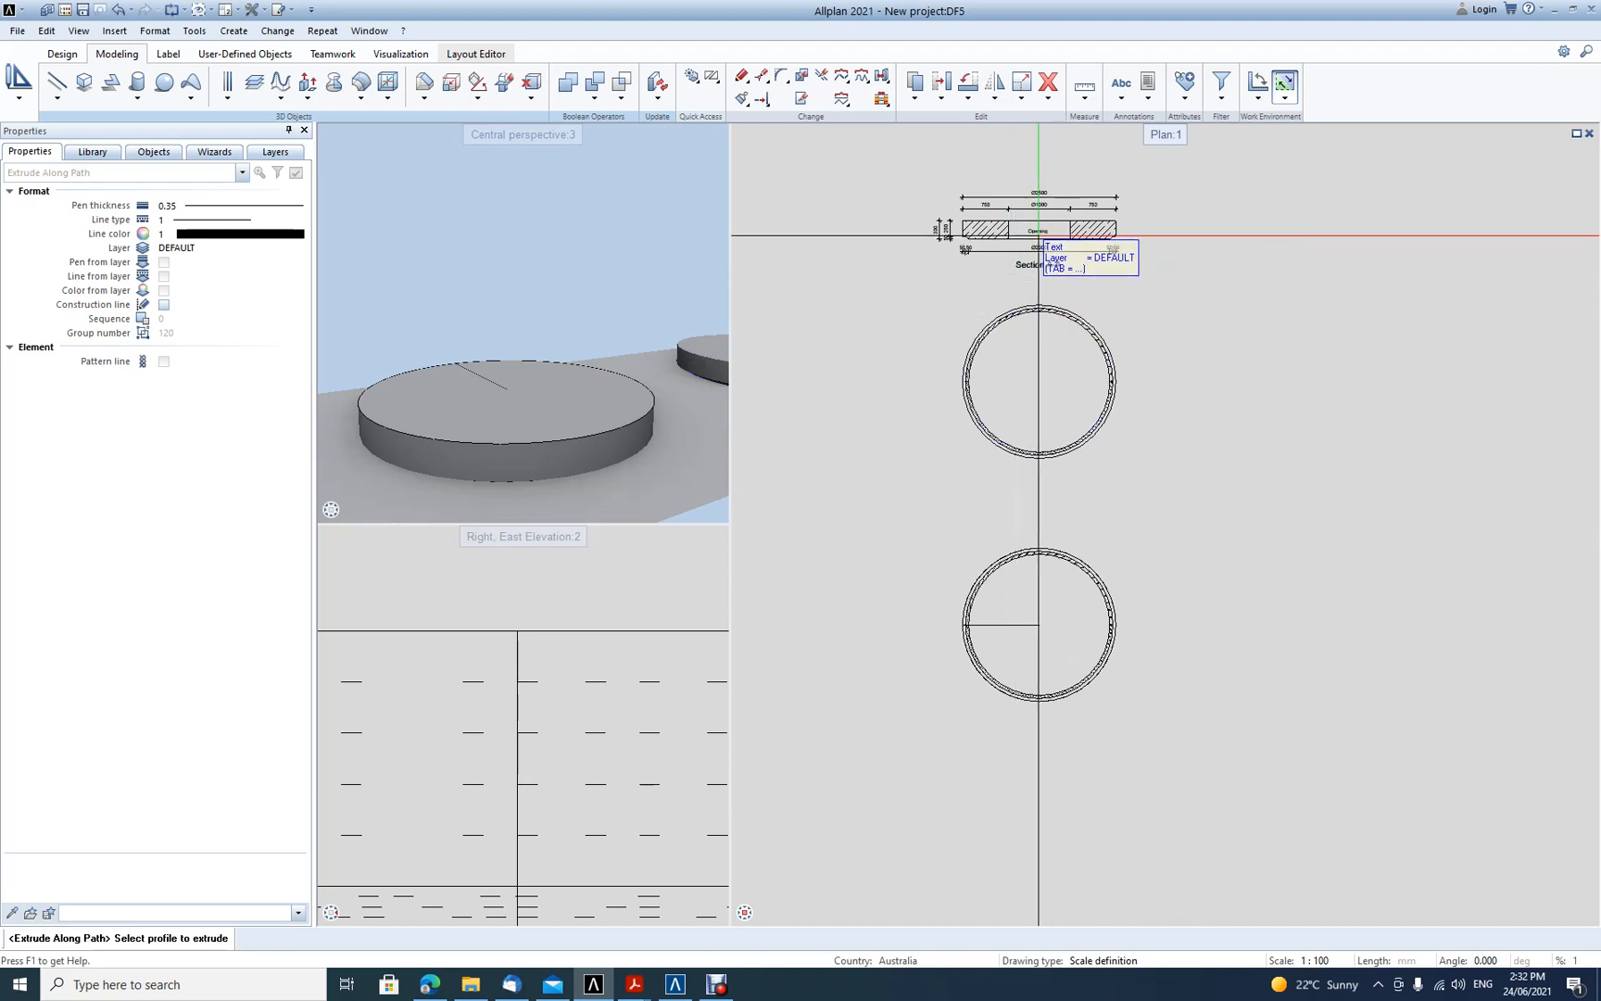
Place a cylinder of radius 500 mm and height 1000 mm at the centre of the revolved slab below Section A-A
scroll(1035, 235, up, 2)
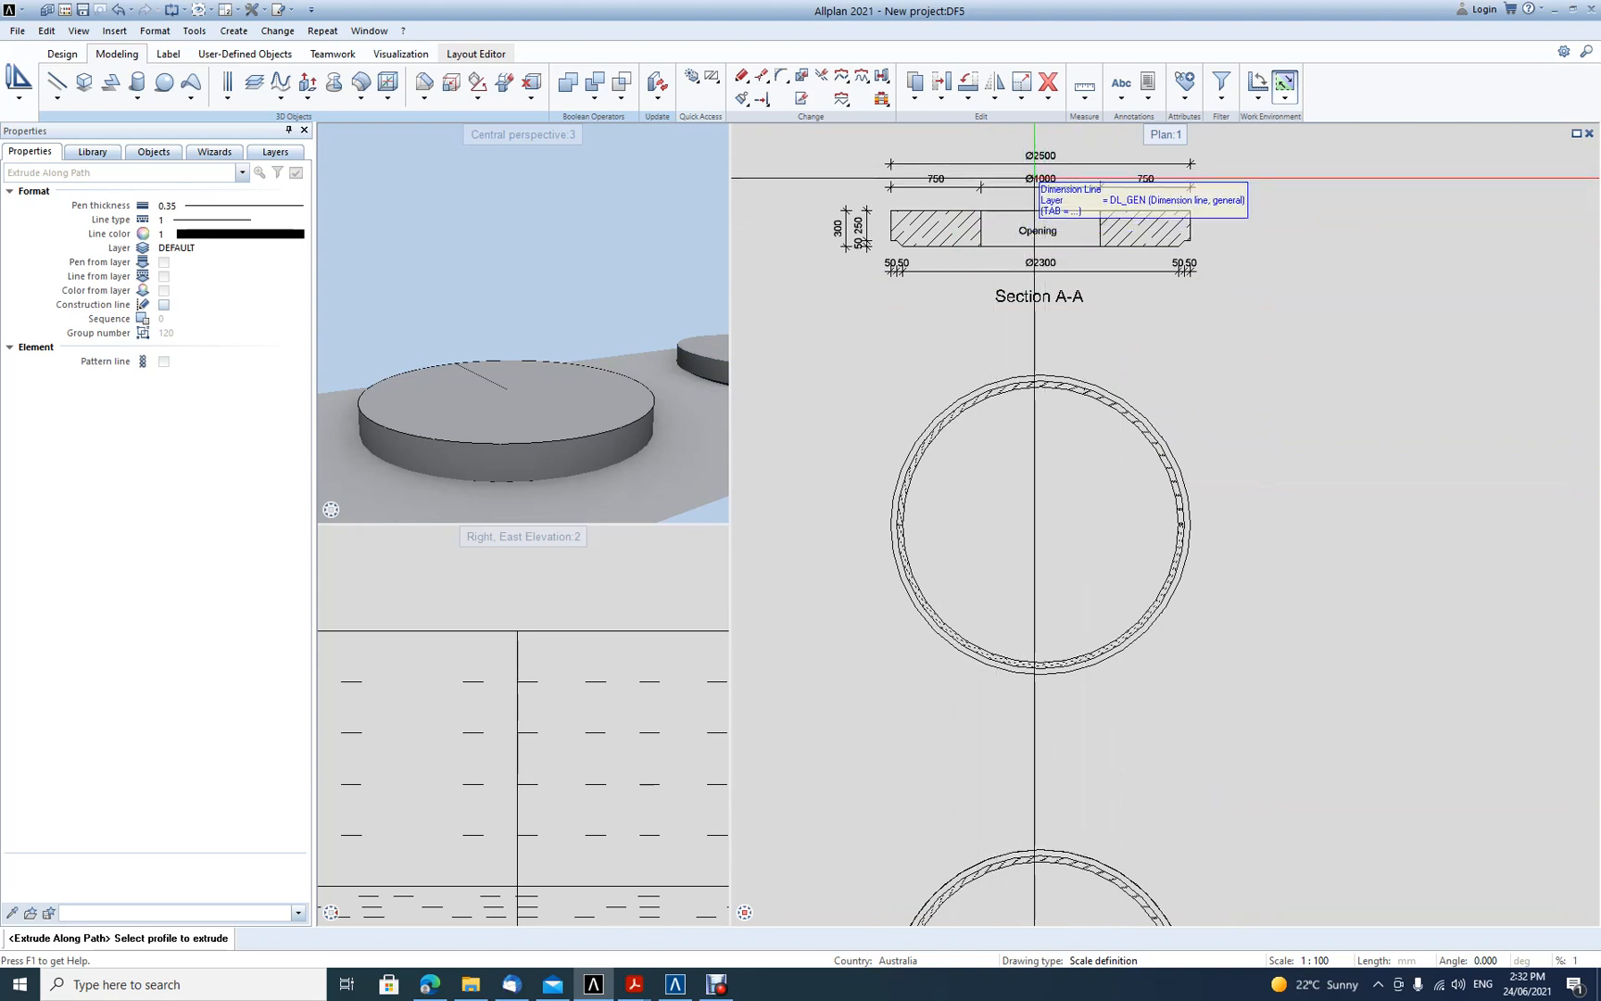
middle_drag(630, 380, 385, 426)
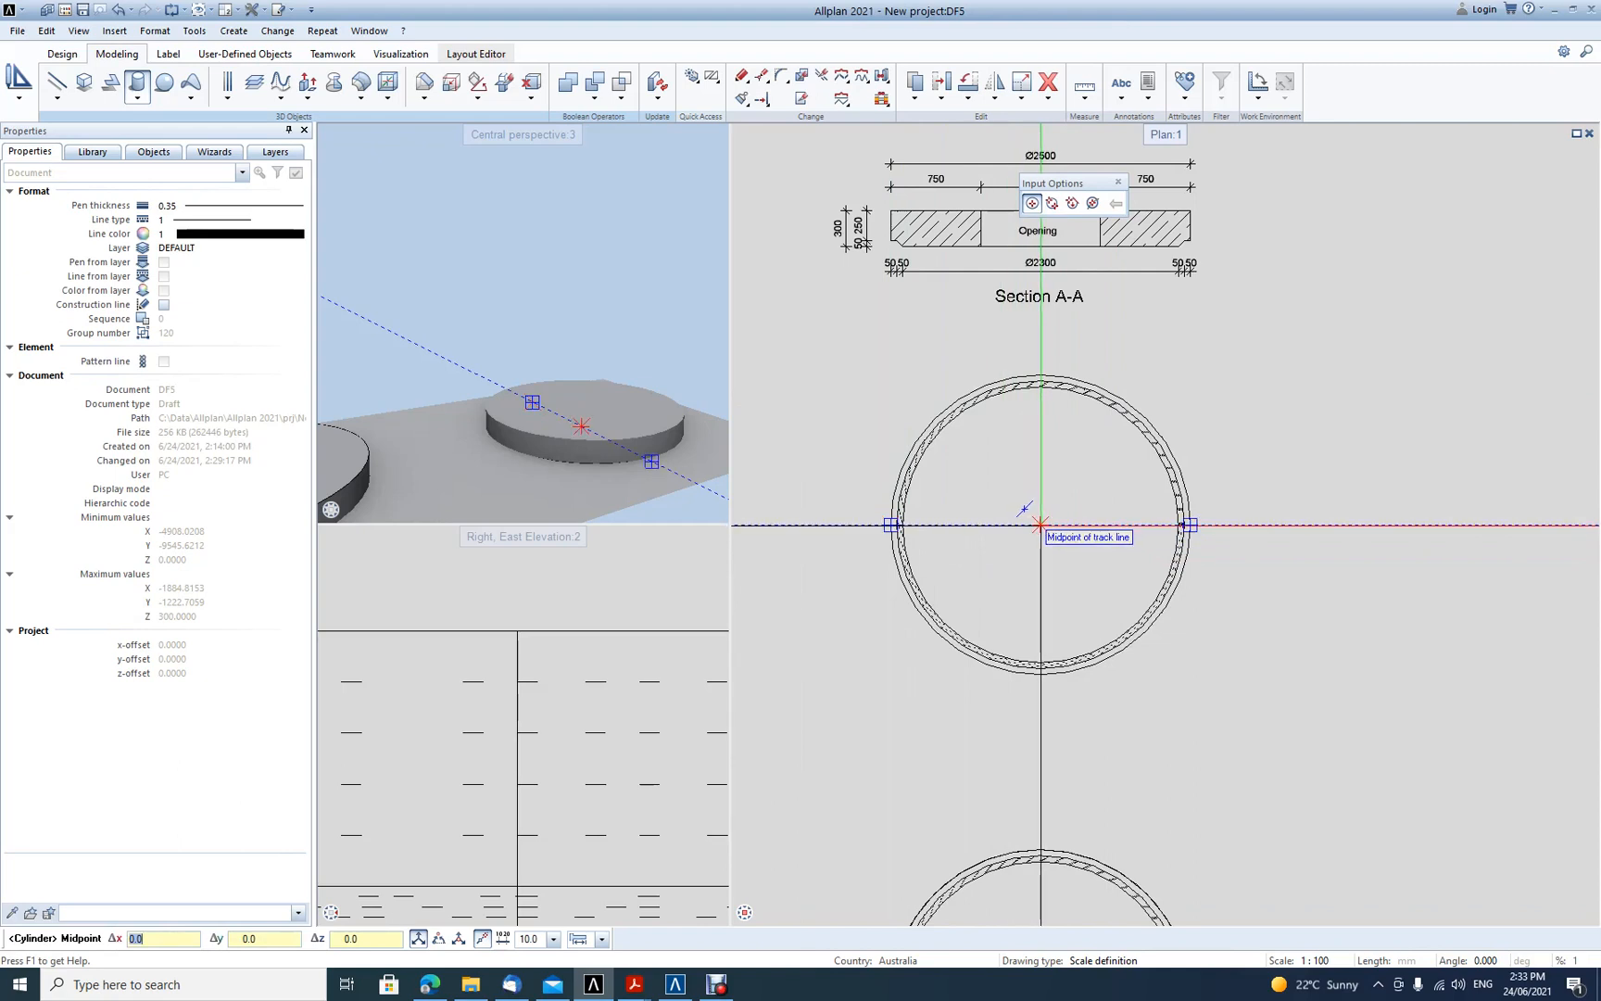
click(1039, 525)
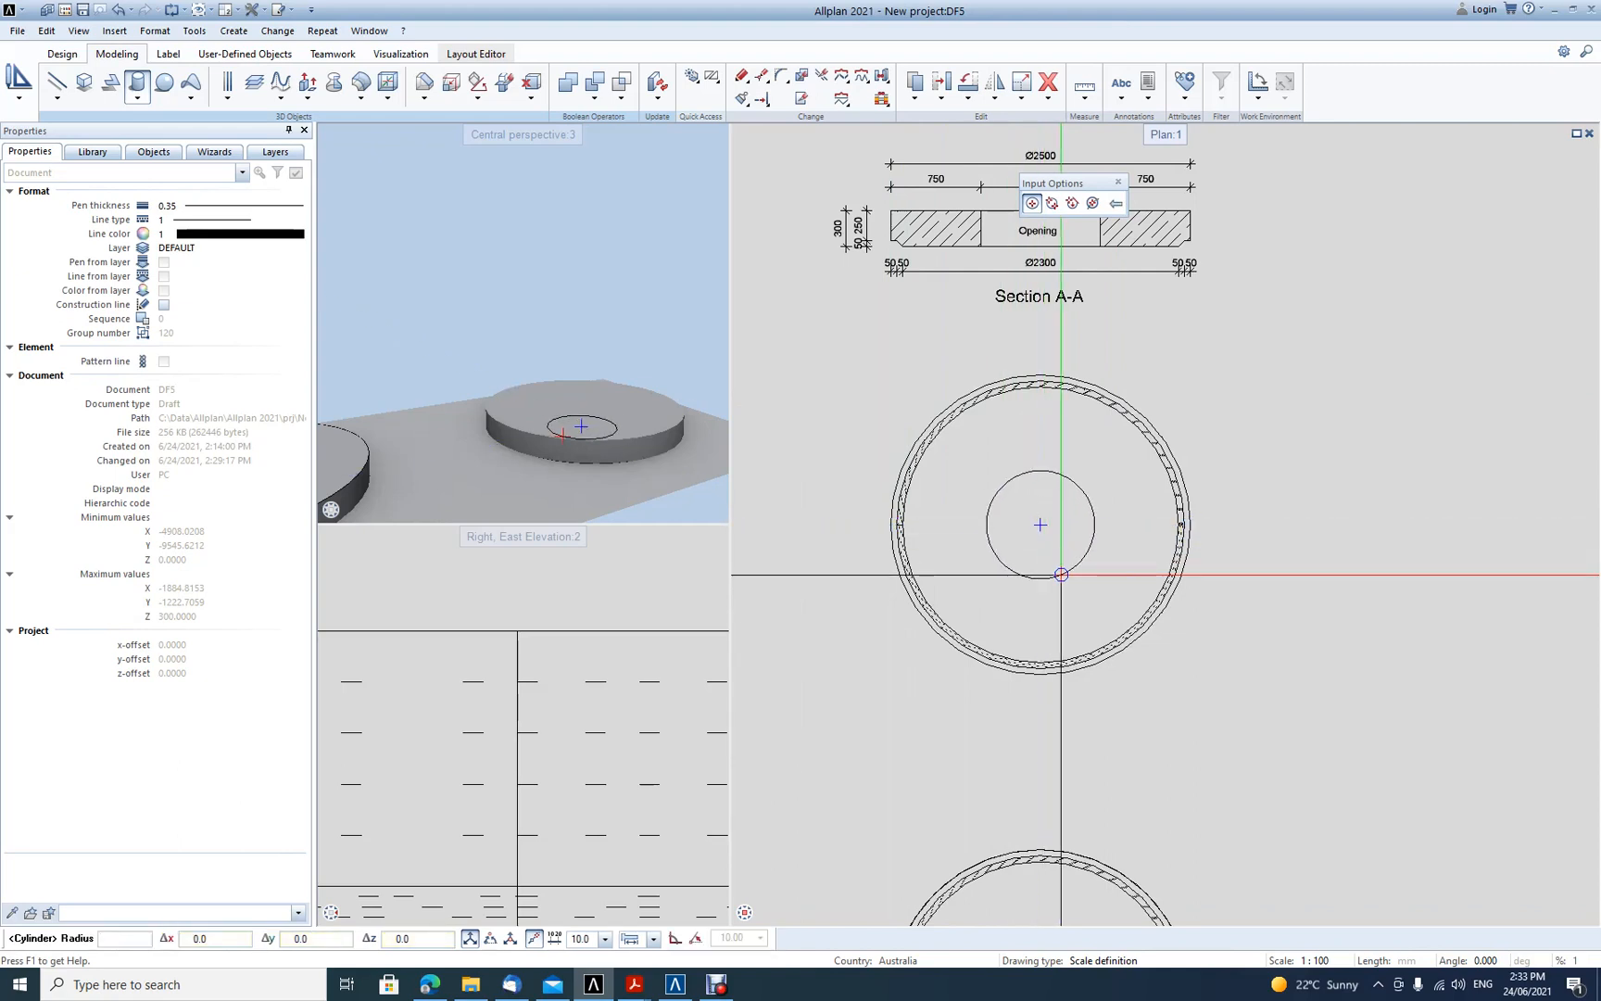
text(500)
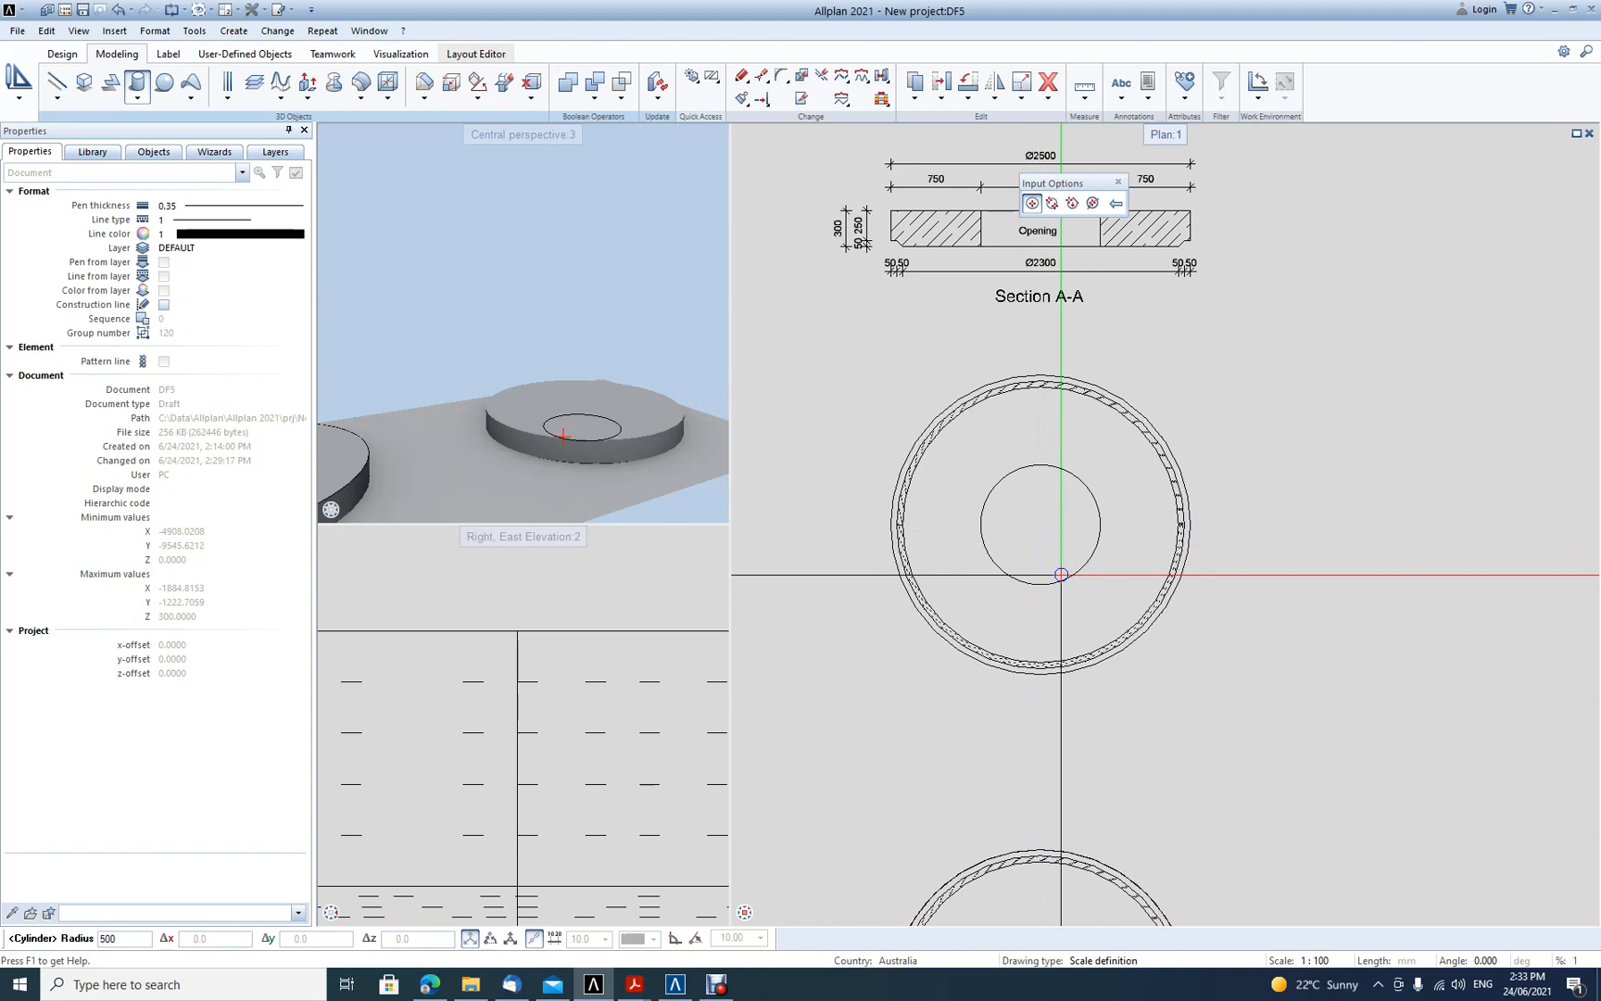
key(Return)
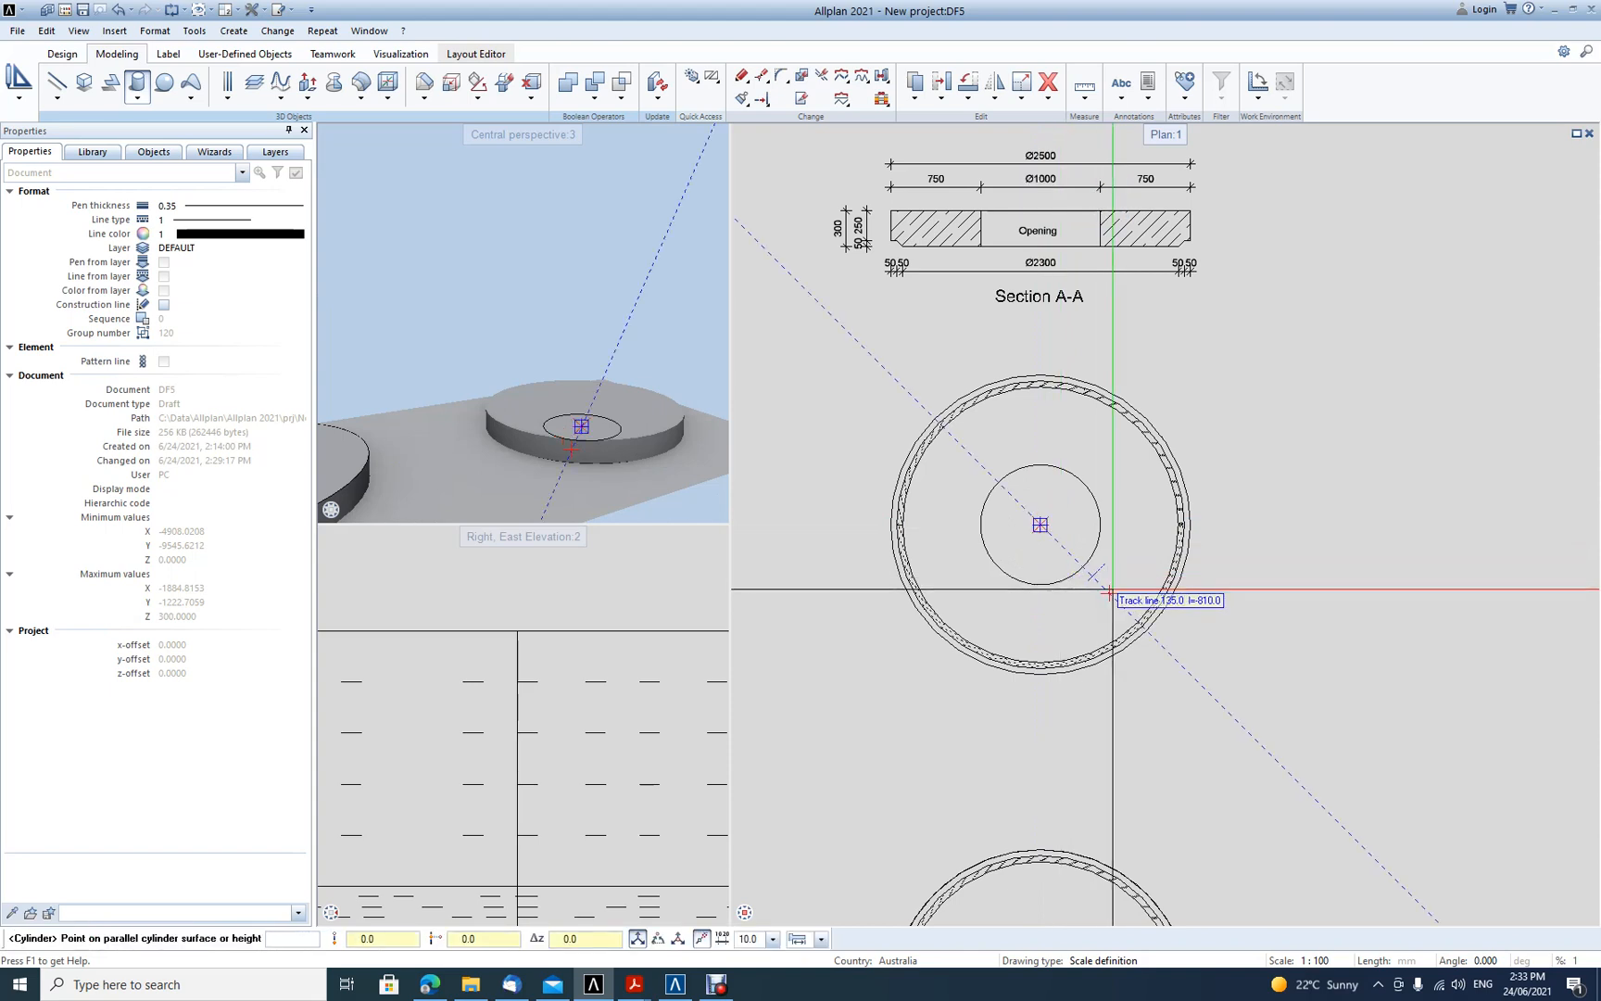
text(1)
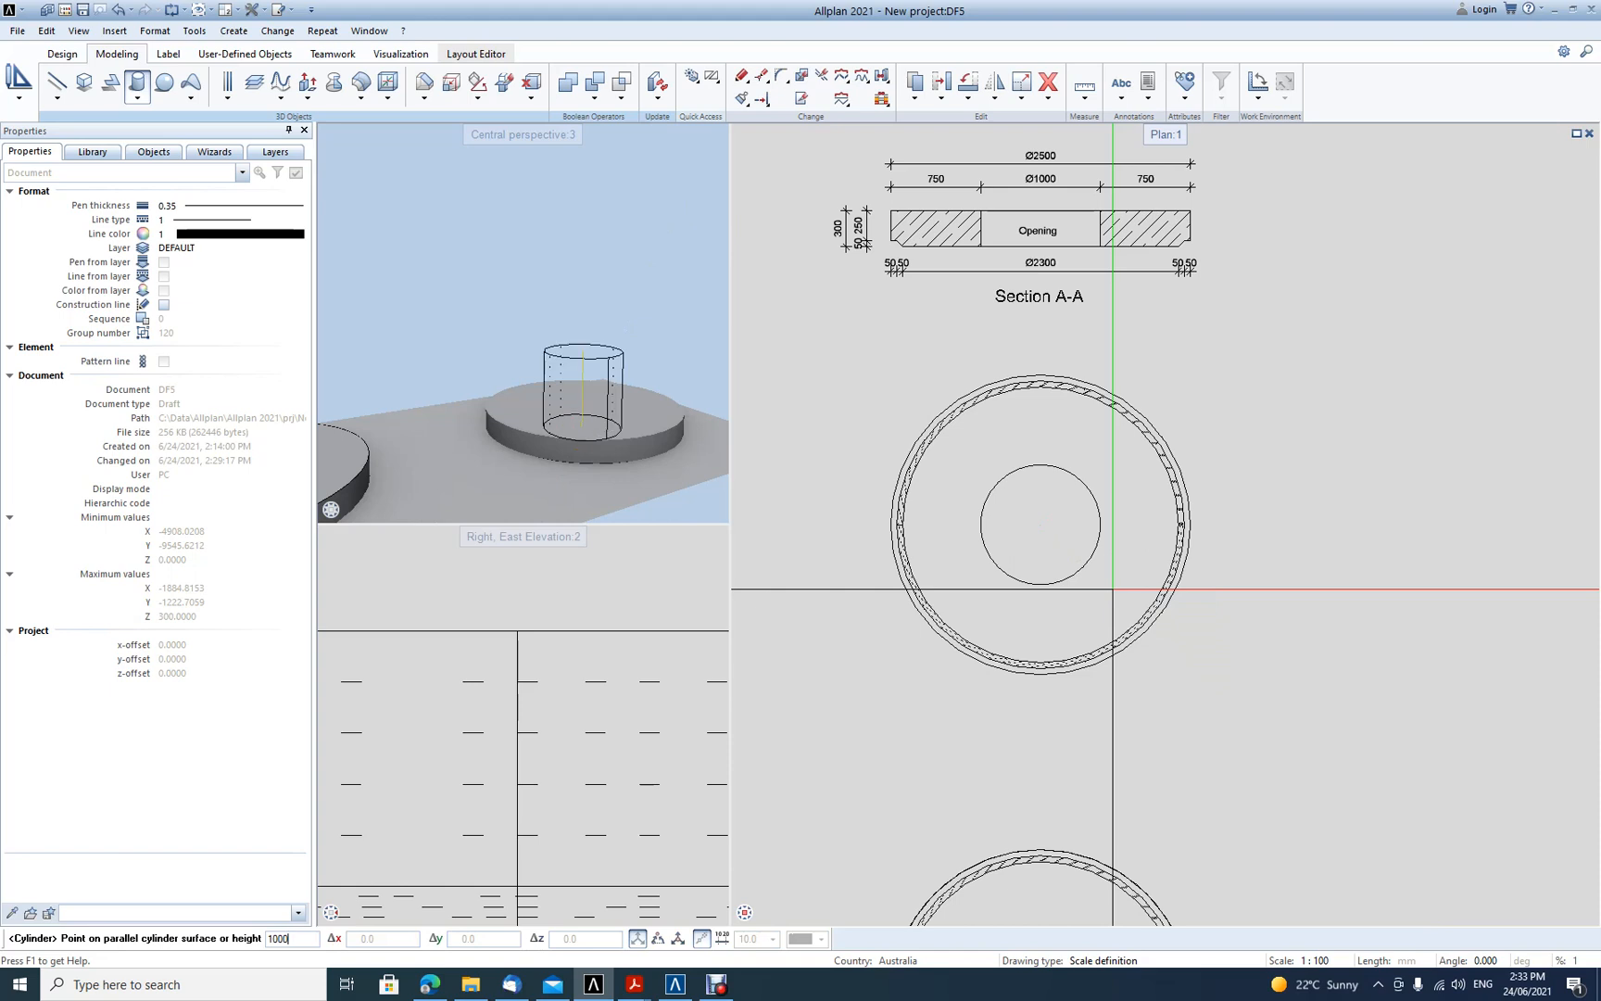
text(000)
key(Return)
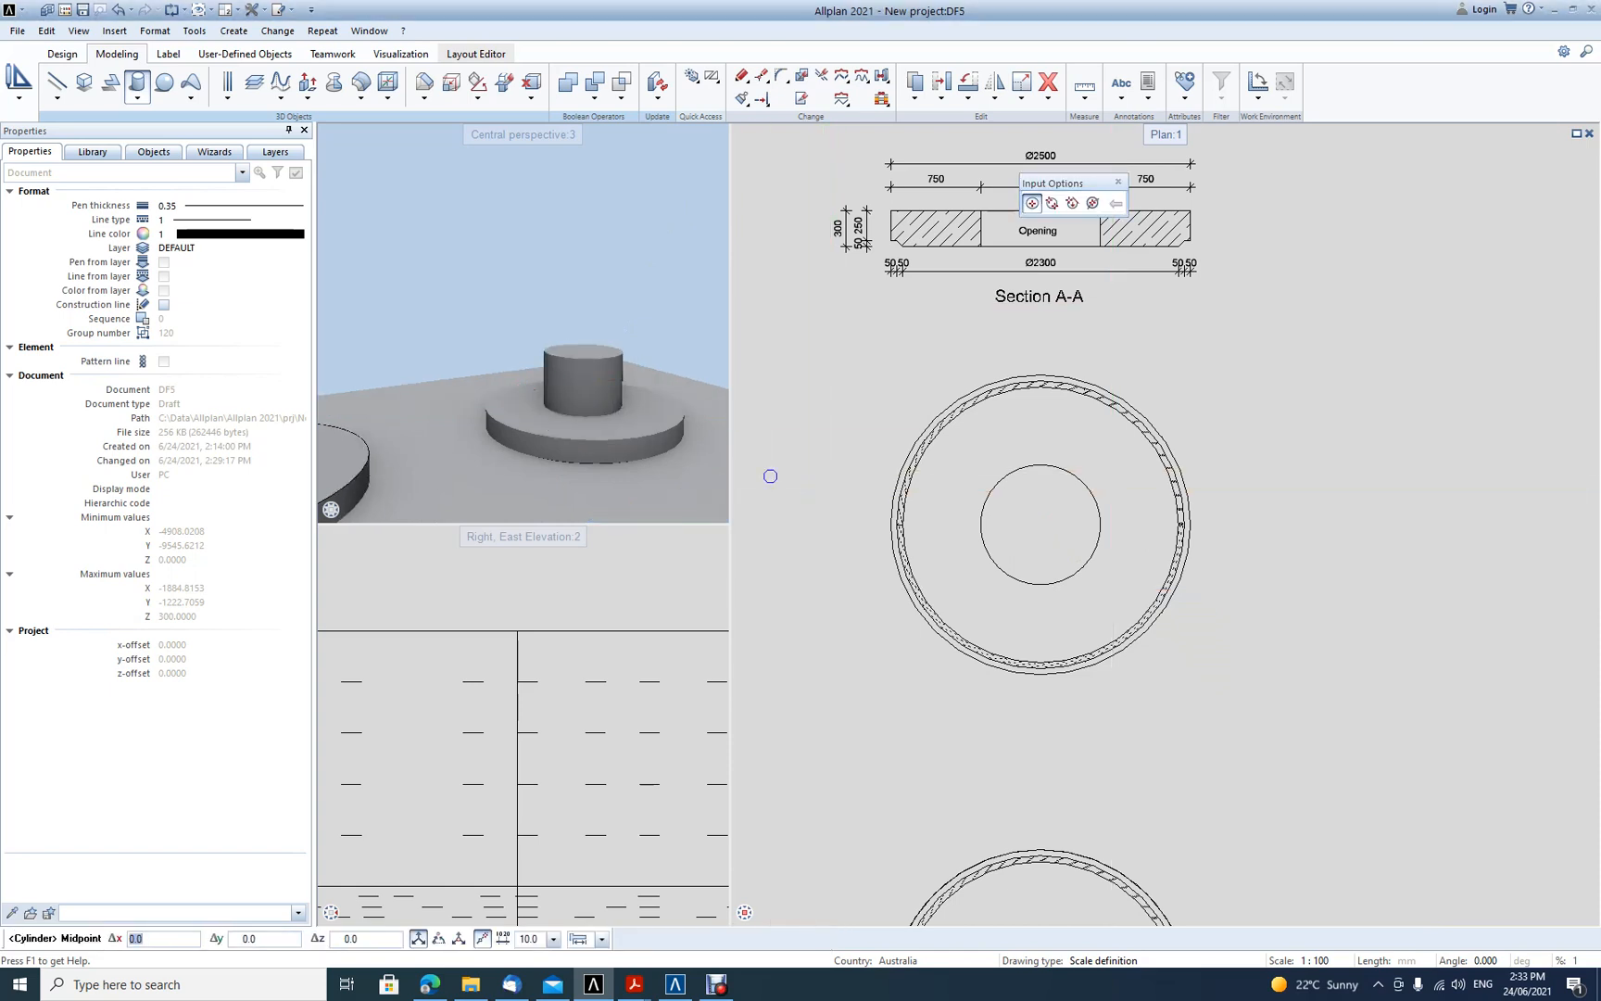
scroll(548, 690, down, 6)
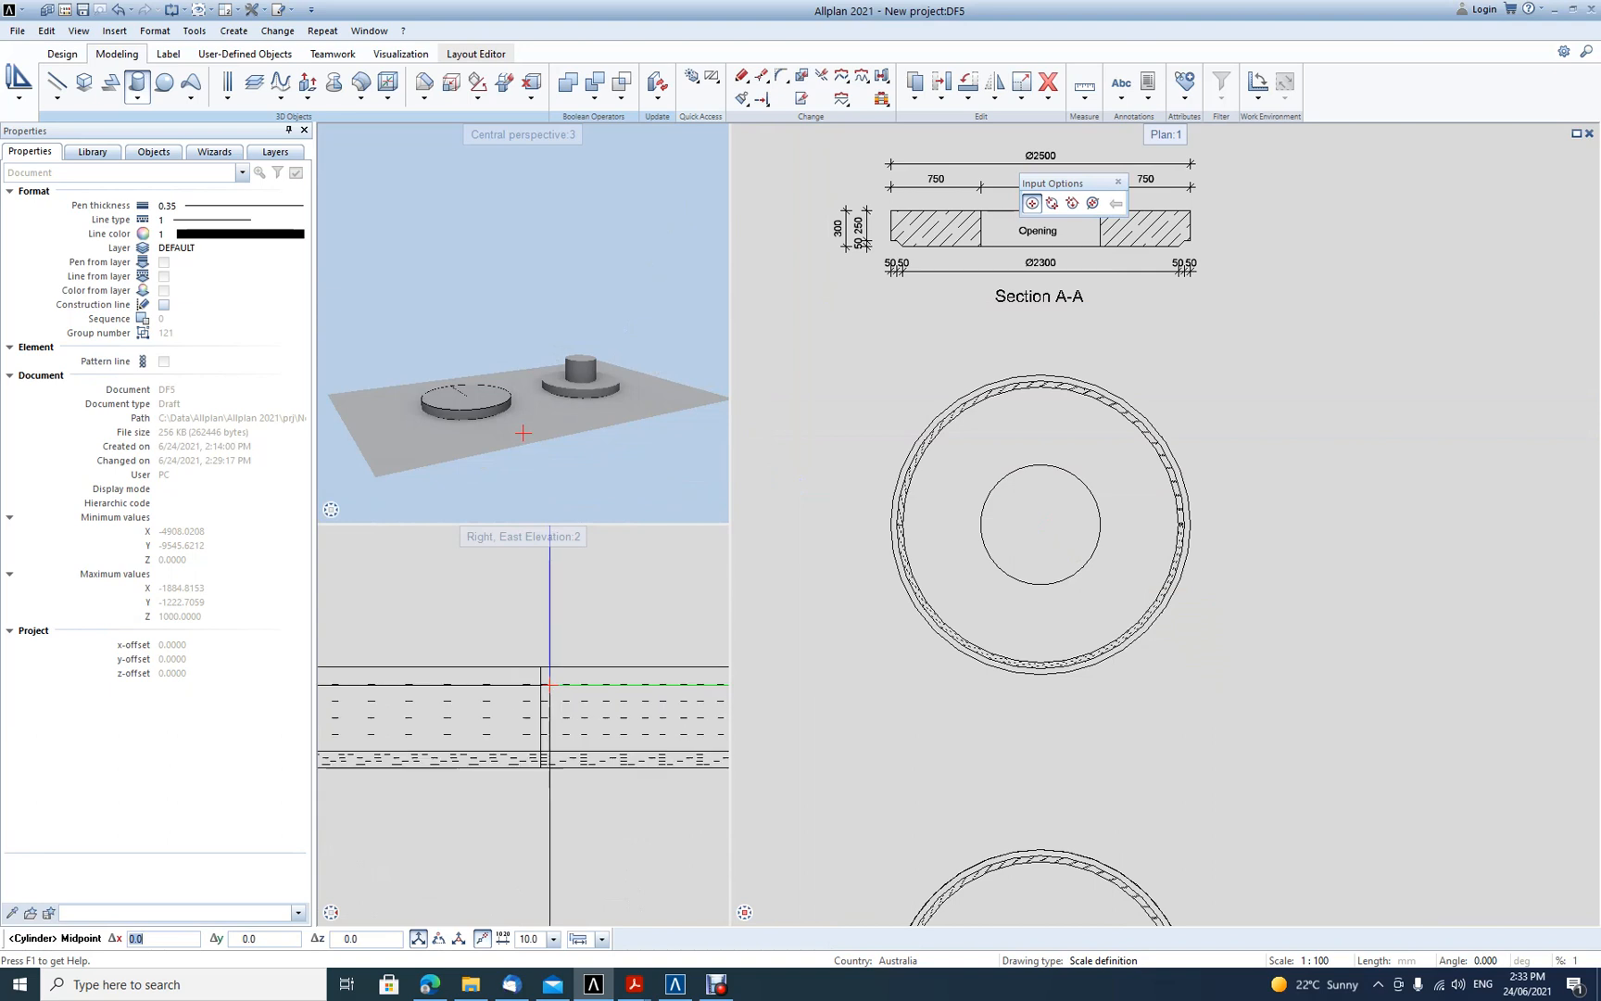
Examine the cylinder's position and height against the revolved slab in the east elevation
scroll(556, 704, down, 7)
scroll(701, 709, up, 8)
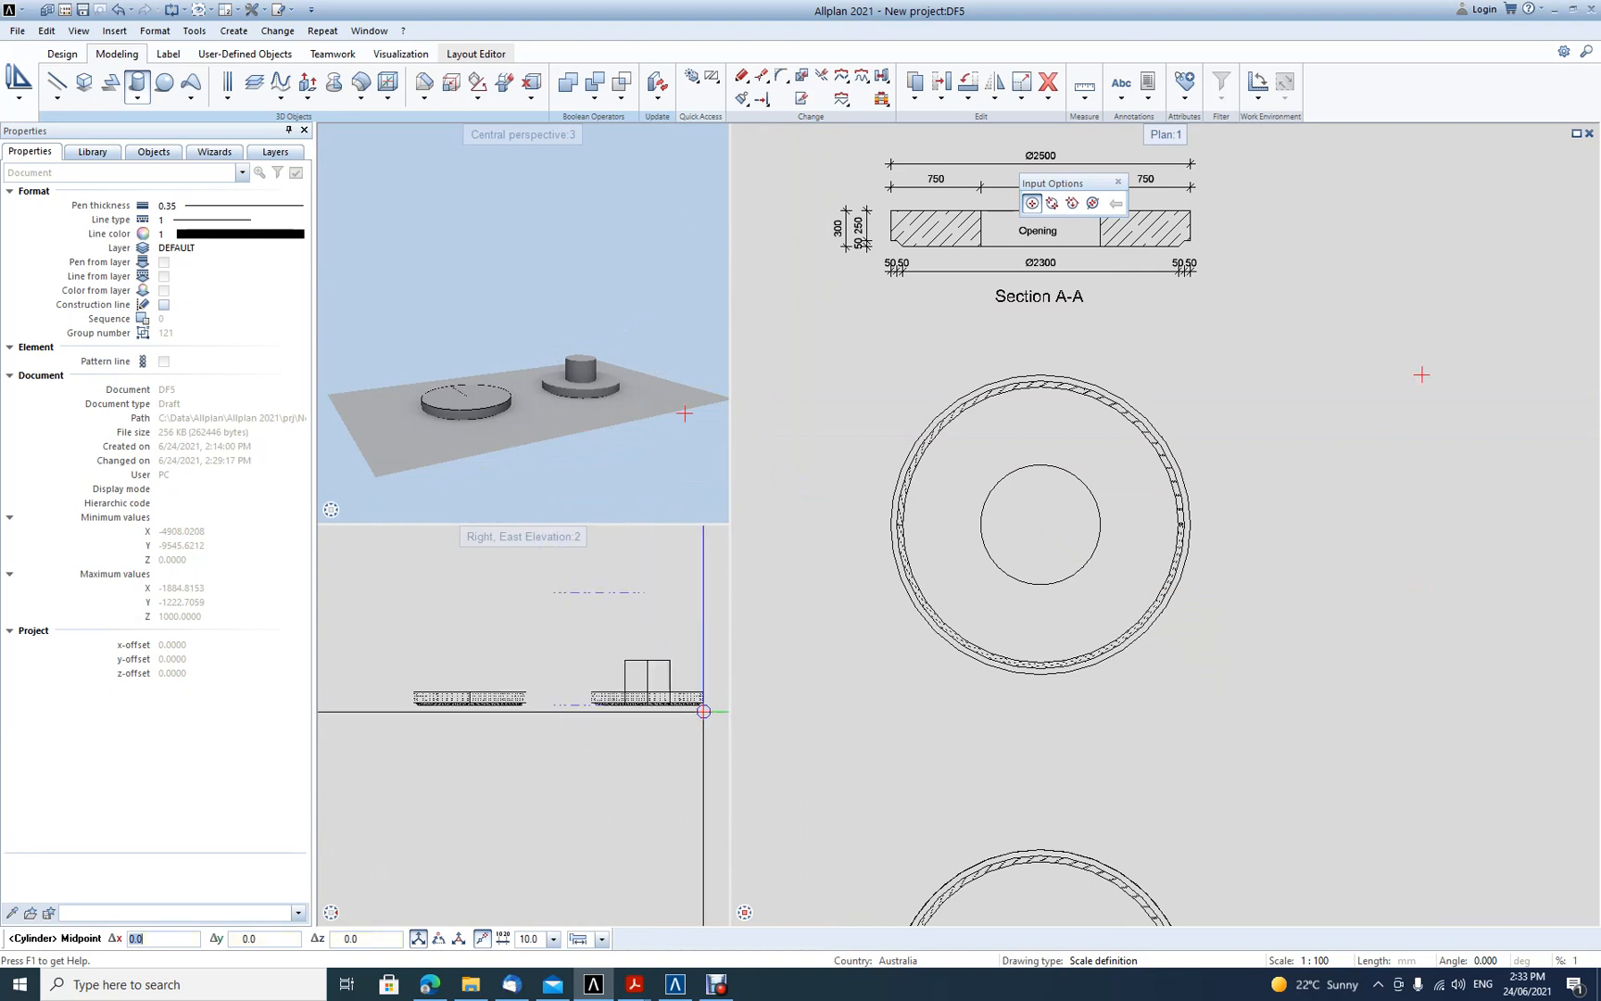
key(Escape)
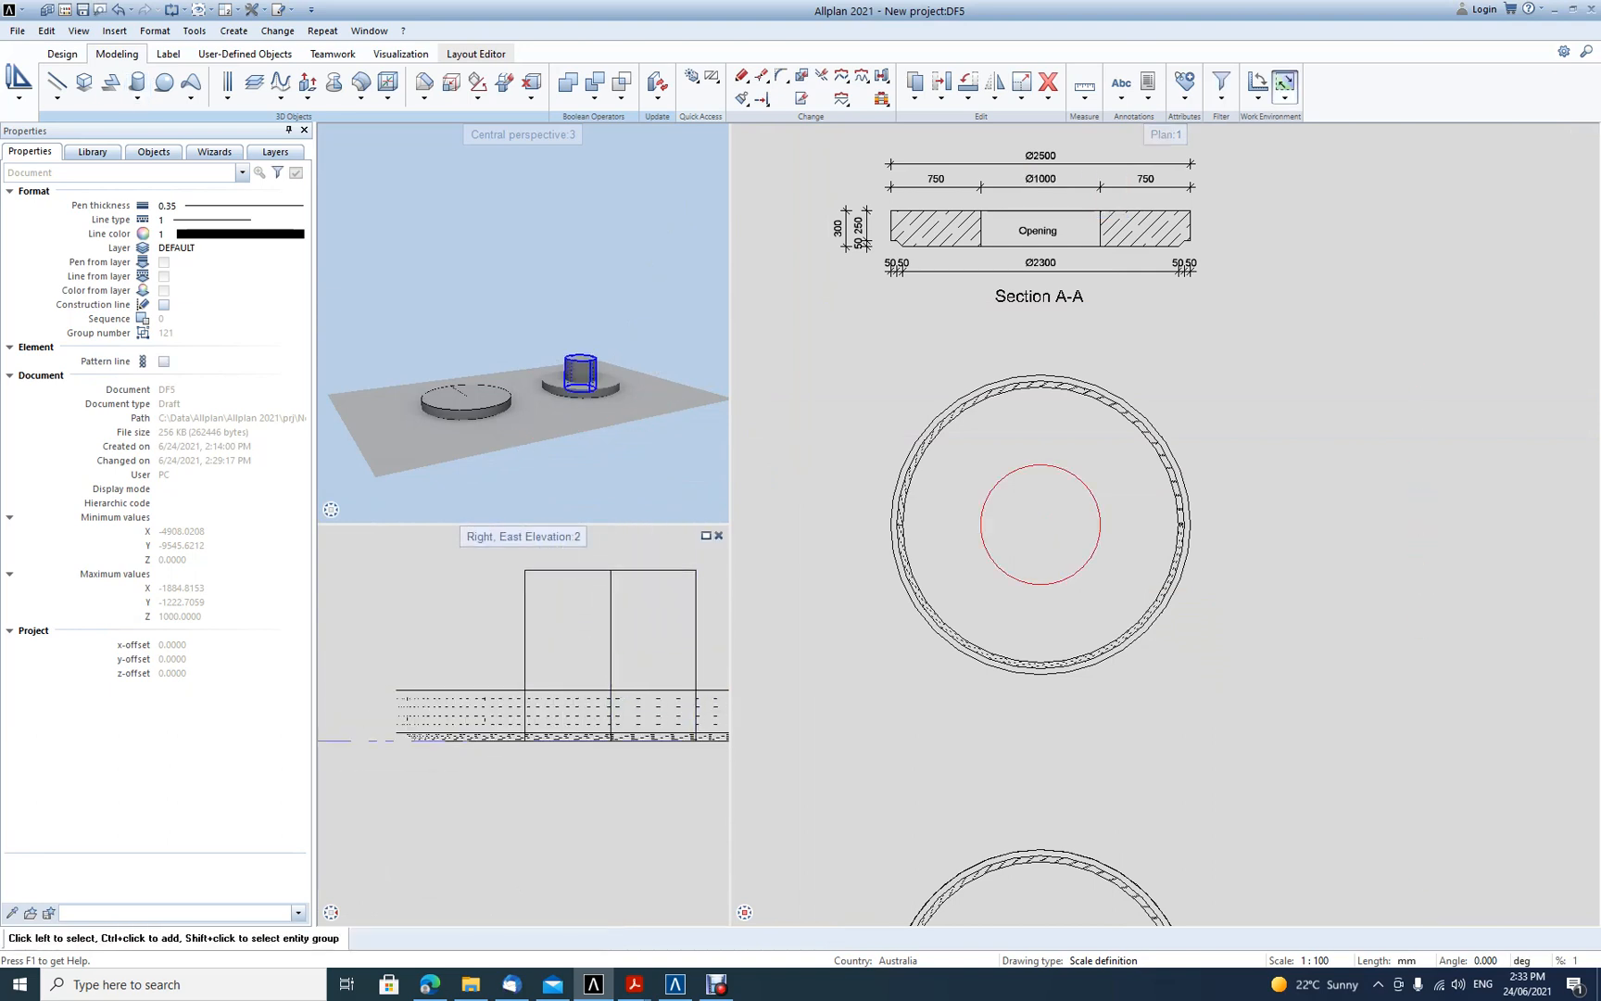
click(611, 663)
scroll(600, 748, up, 2)
scroll(616, 776, down, 2)
middle_drag(616, 777, 584, 793)
middle_drag(582, 683, 538, 705)
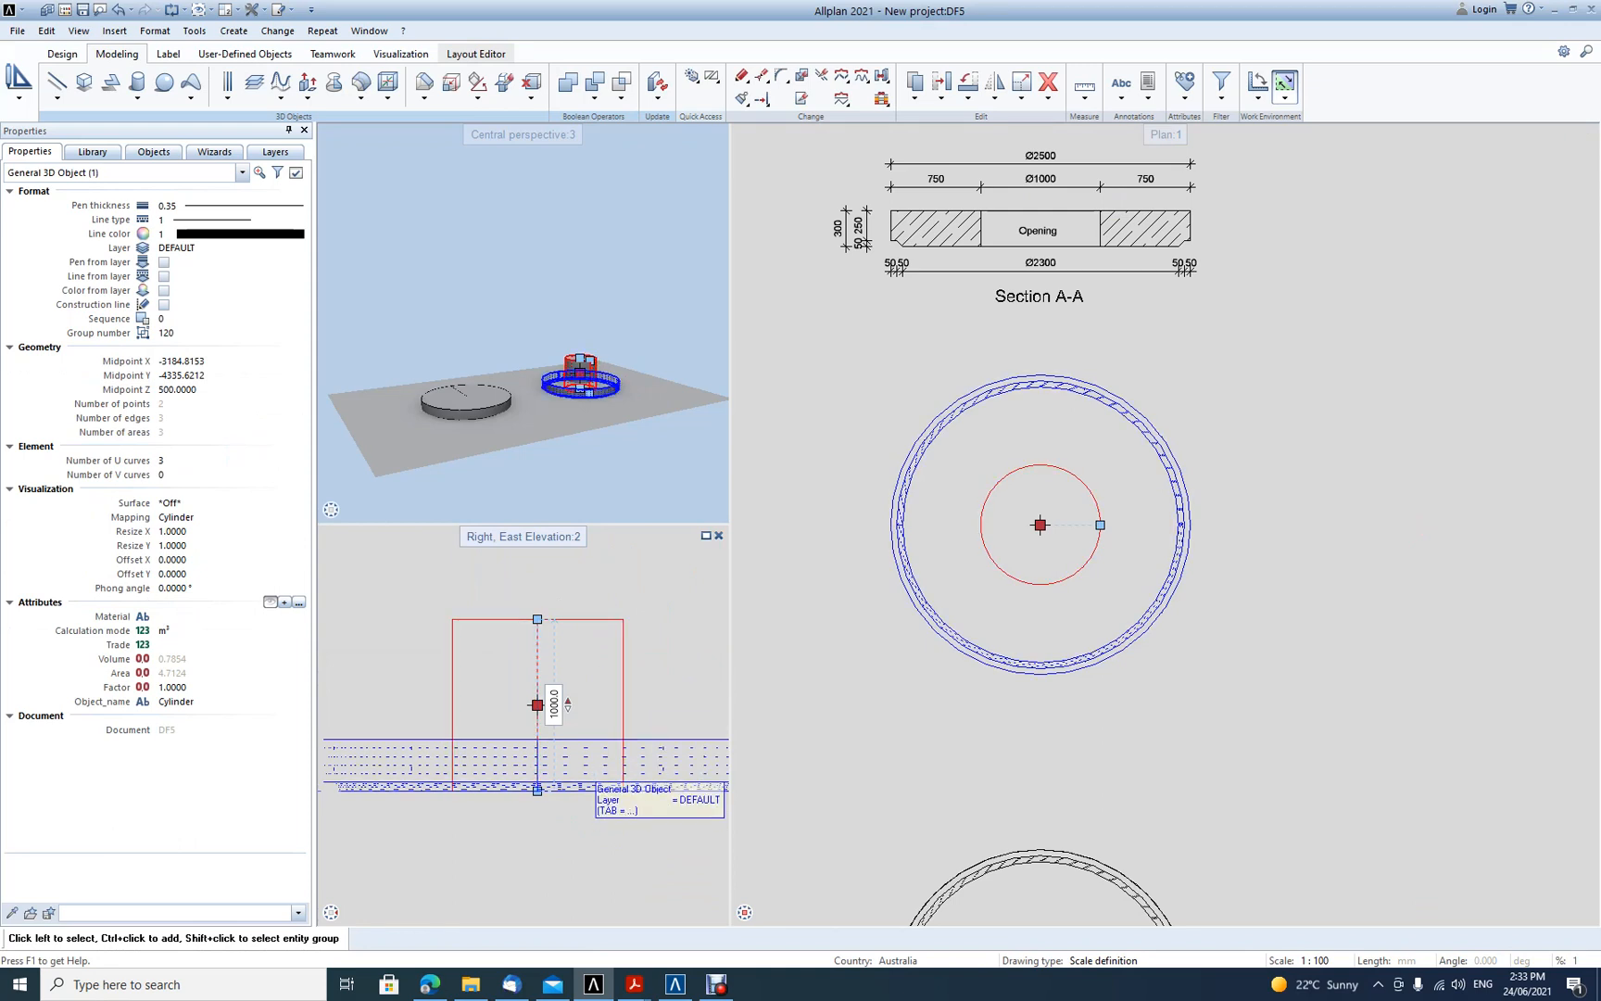
key(Escape)
click(623, 708)
key(Escape)
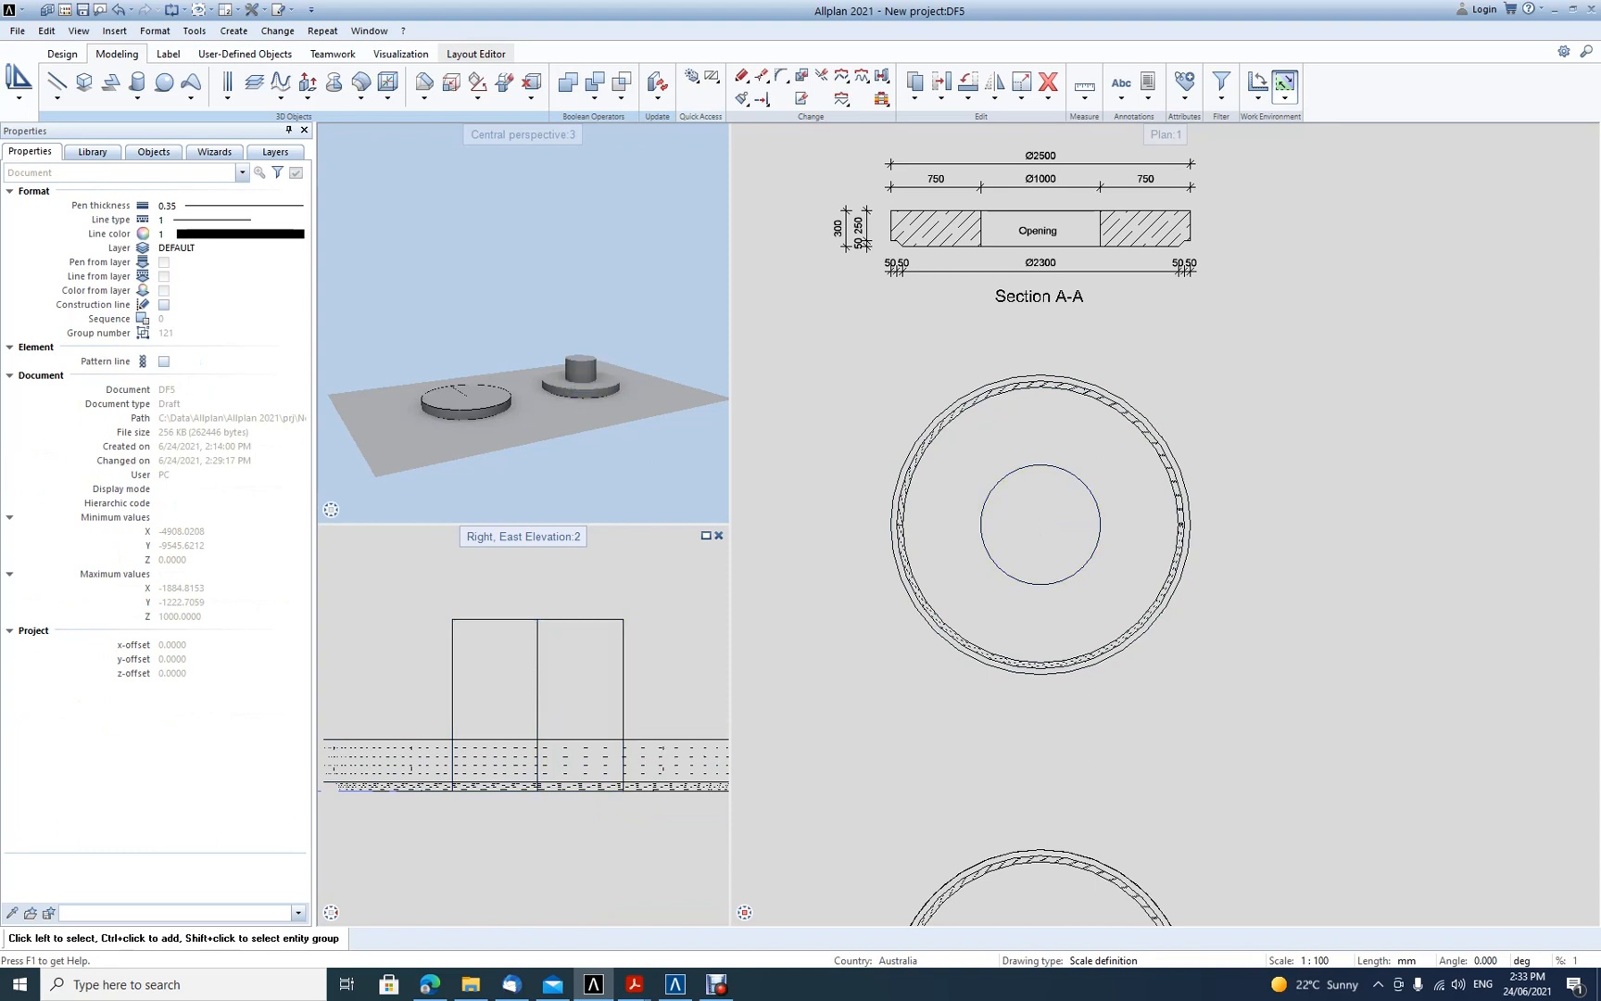
Subtract the cylinder from the revolved slab and remove it, leaving a circular central opening
click(594, 94)
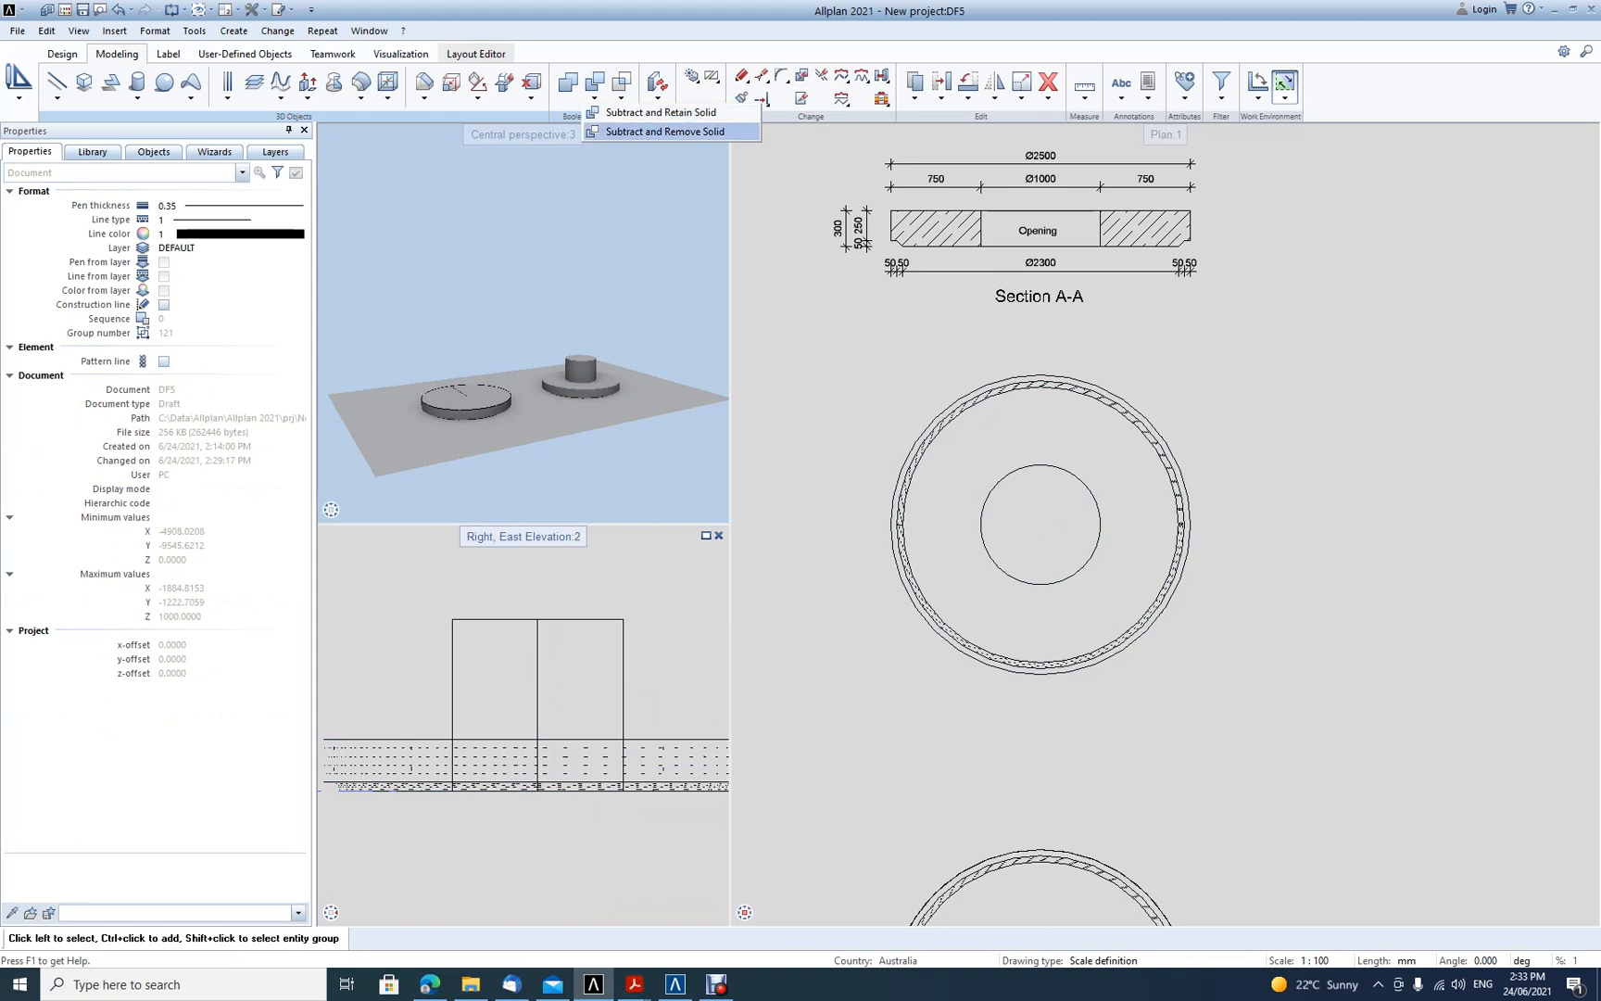
click(665, 132)
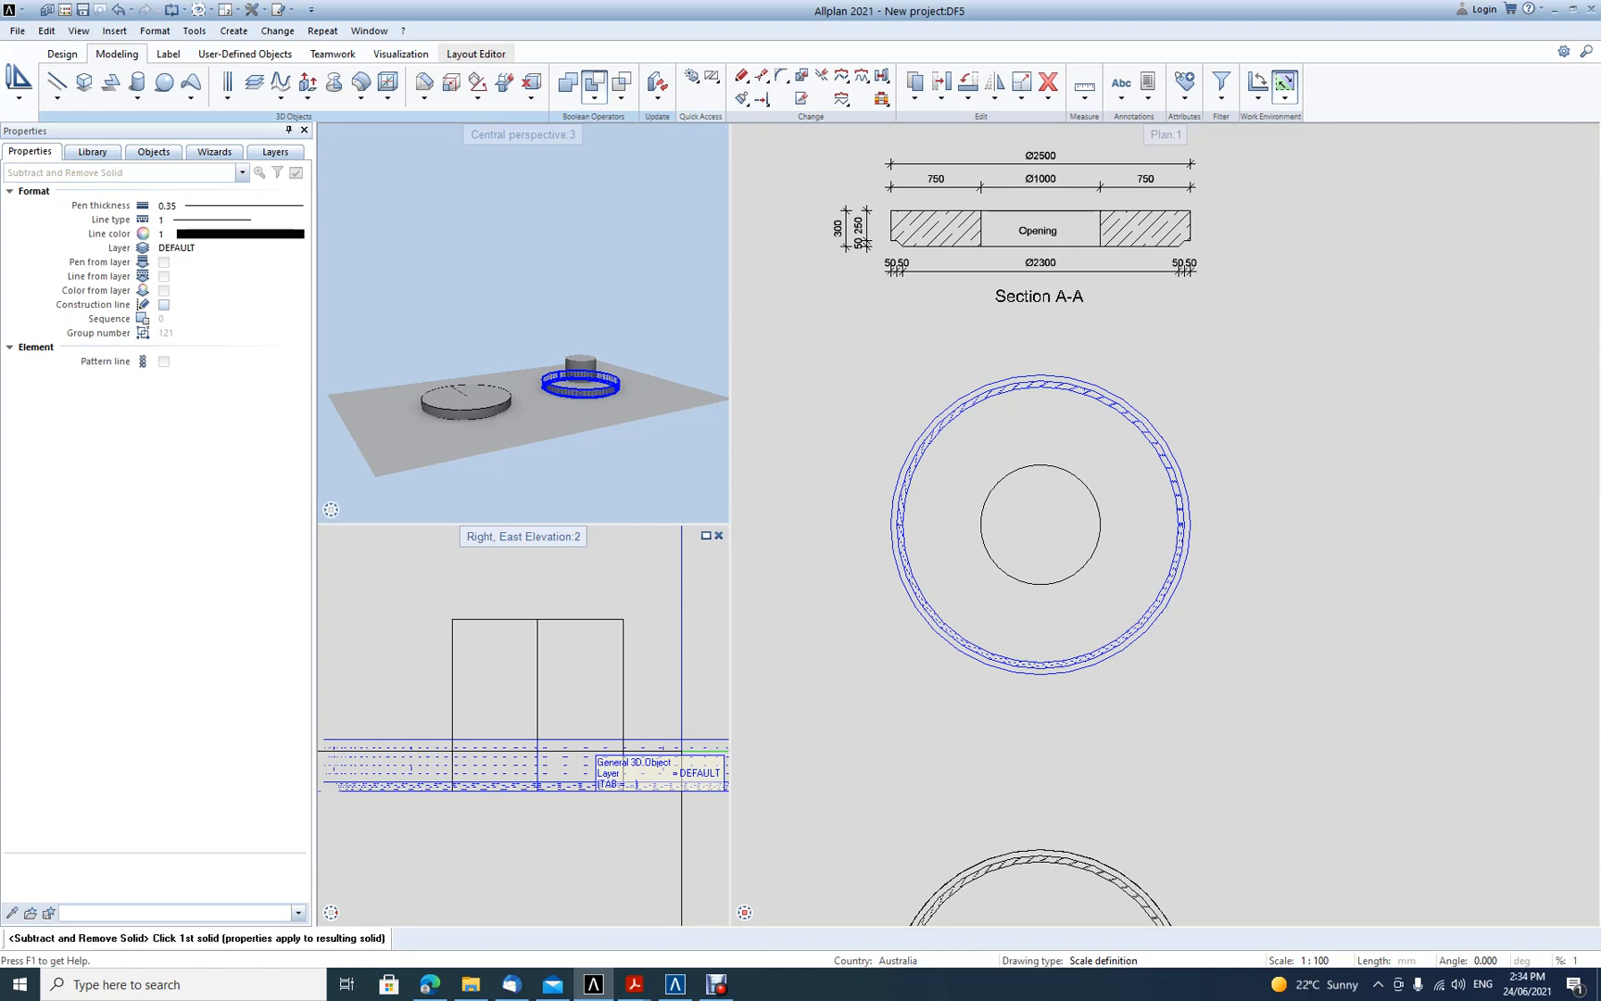
click(682, 750)
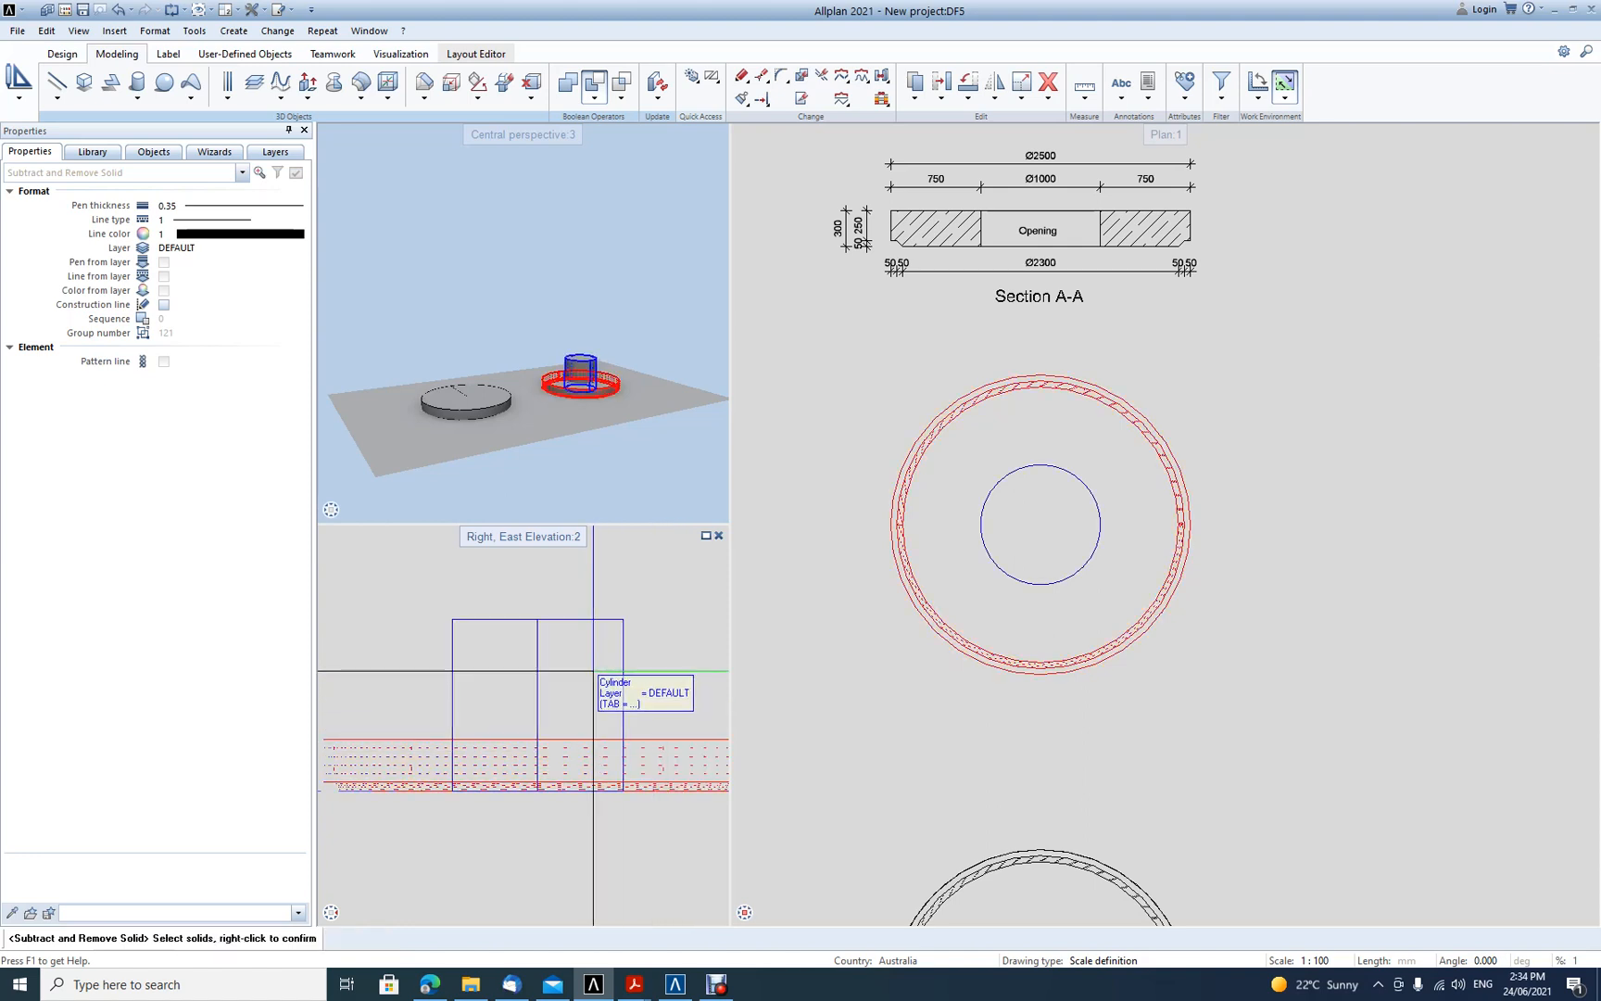
click(593, 671)
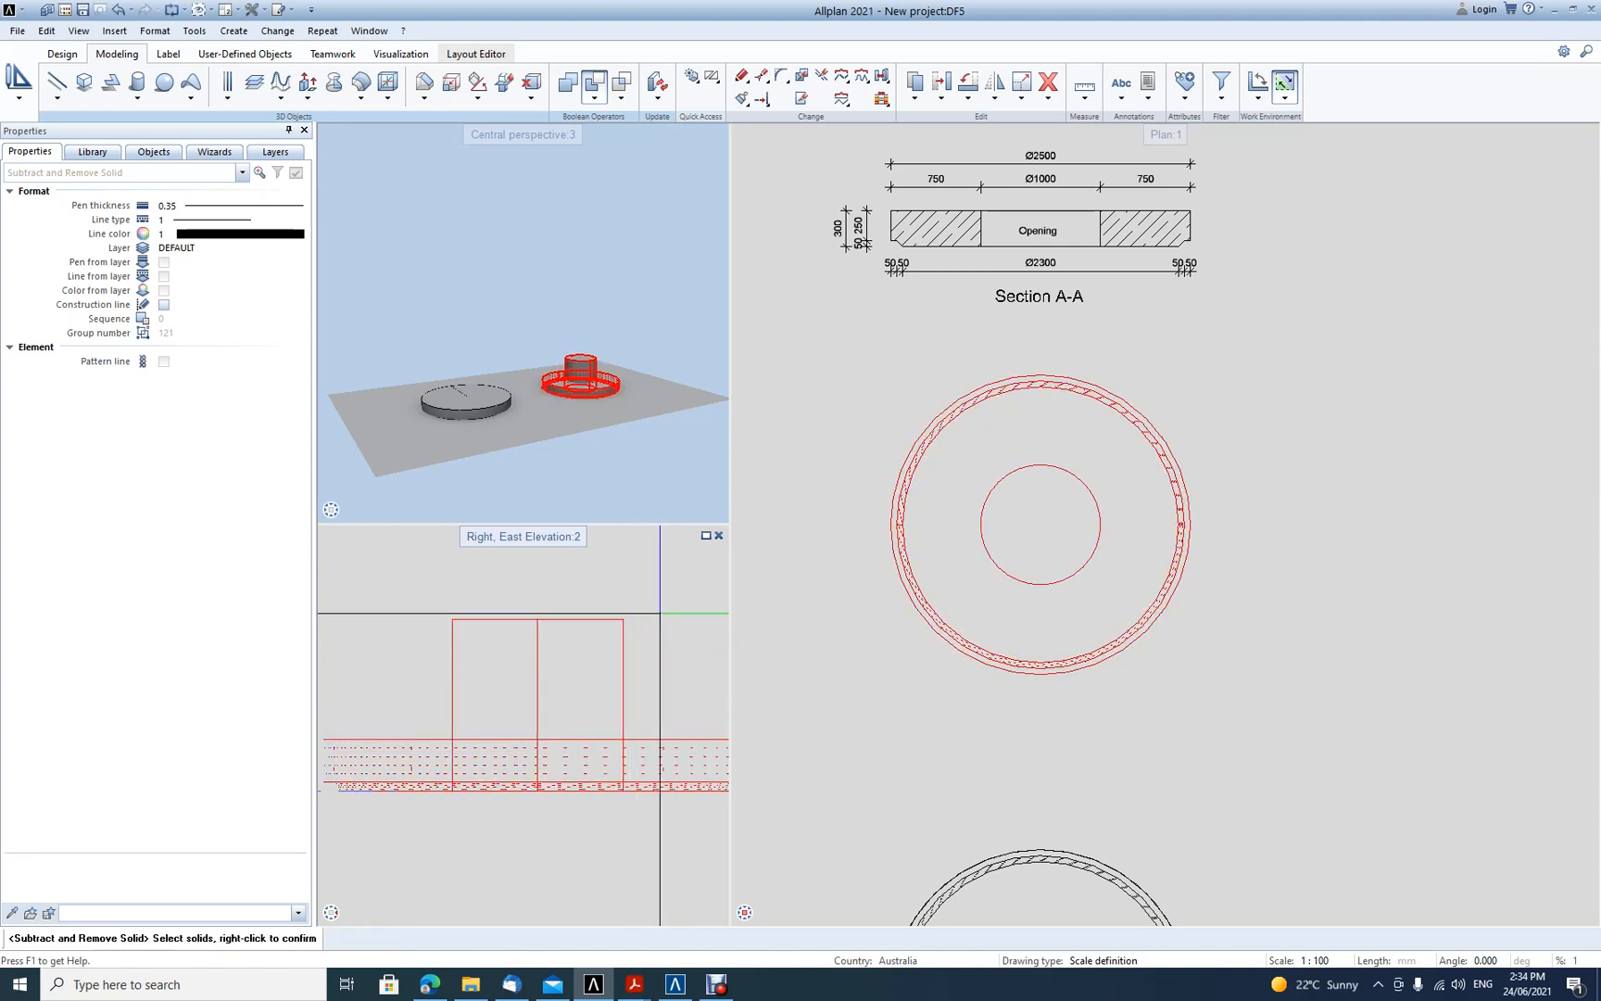
right_click(660, 613)
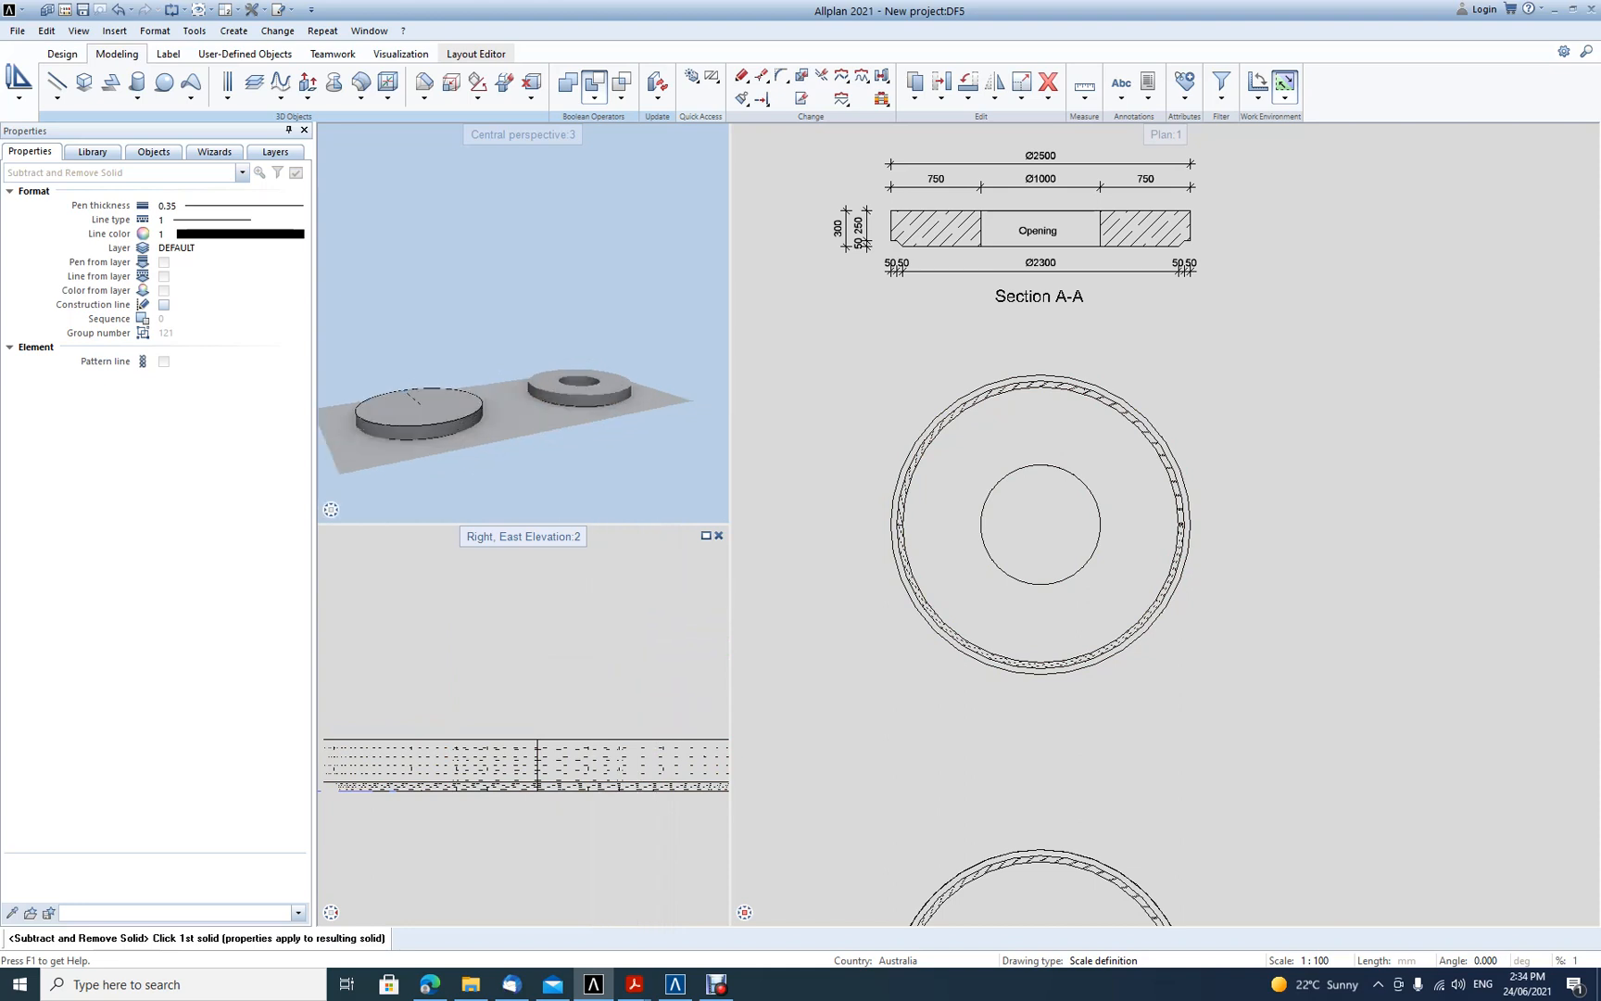
scroll(583, 380, up, 2)
ctrl+drag(583, 380, 574, 433)
scroll(573, 433, down, 3)
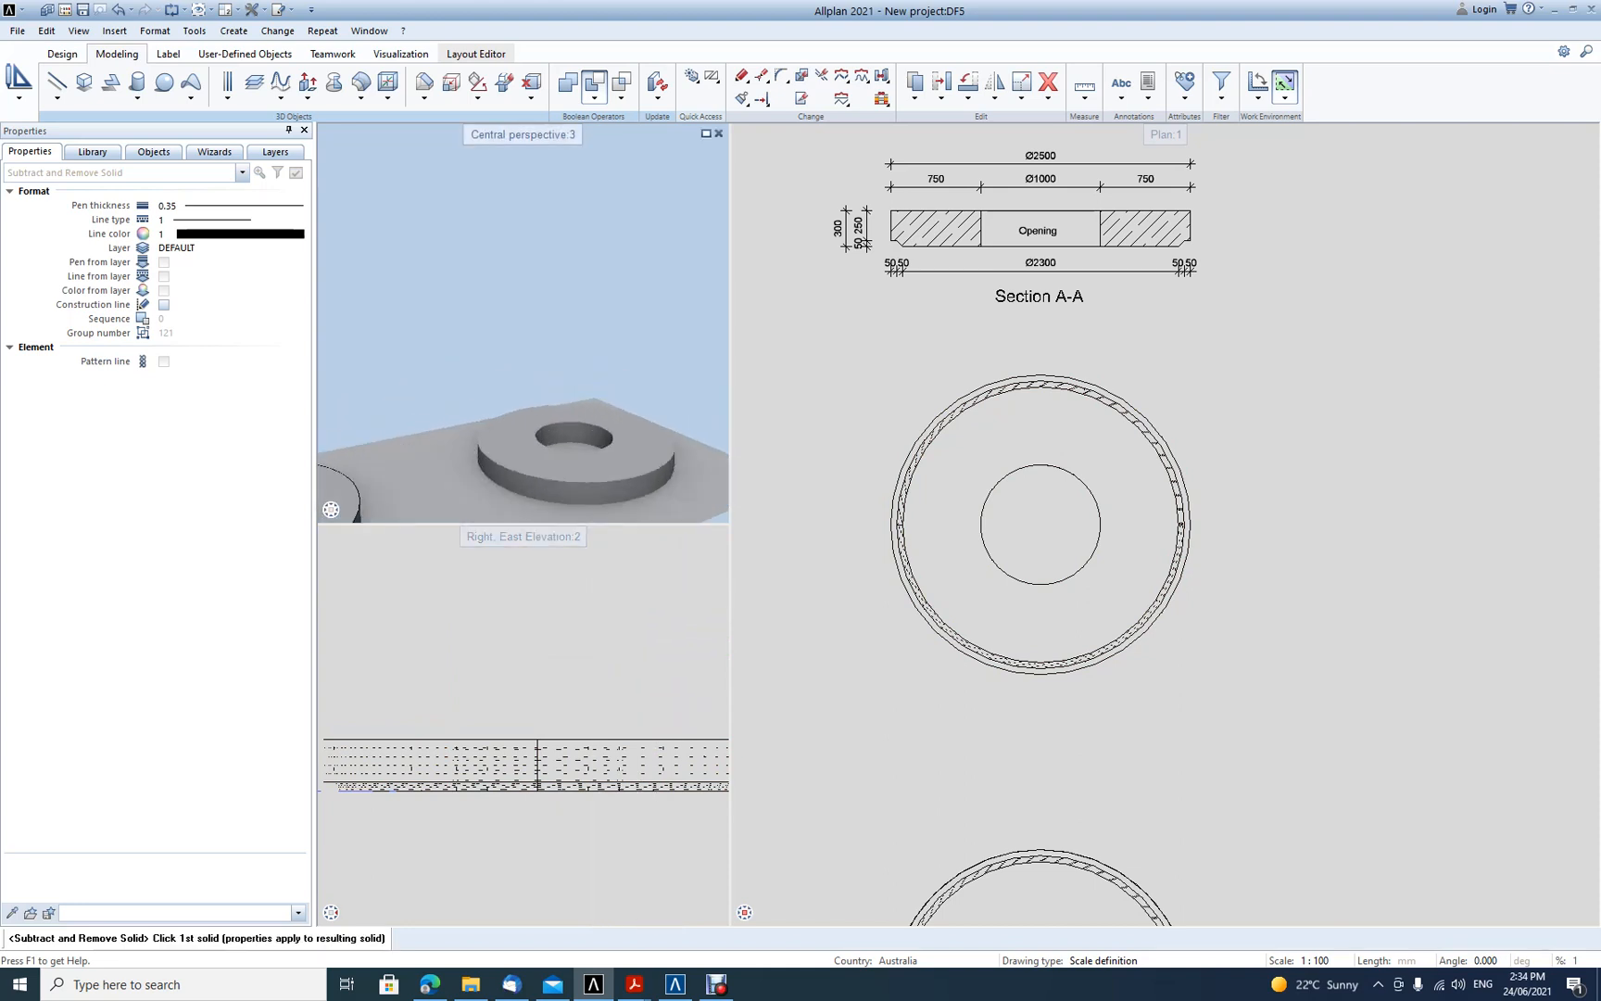
Place a 1000 x 1000 mm box of height 2000 mm, based on its centre, at the middle of the path-extruded slab
scroll(891, 433, down, 2)
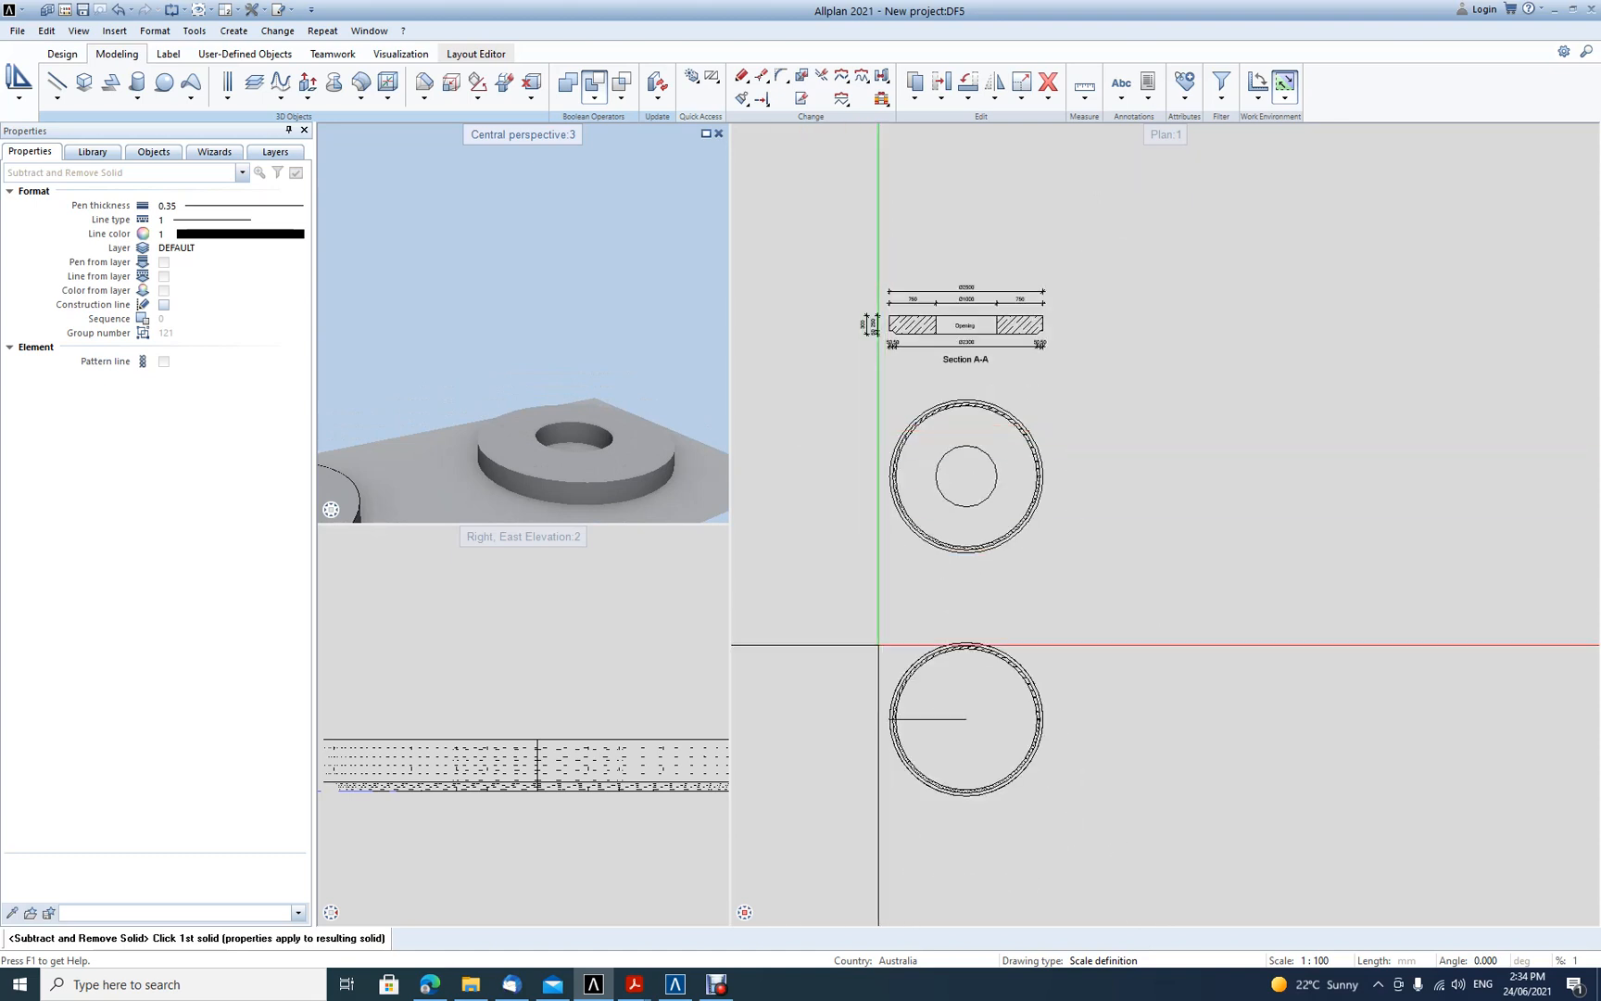
middle_drag(1053, 665, 1123, 661)
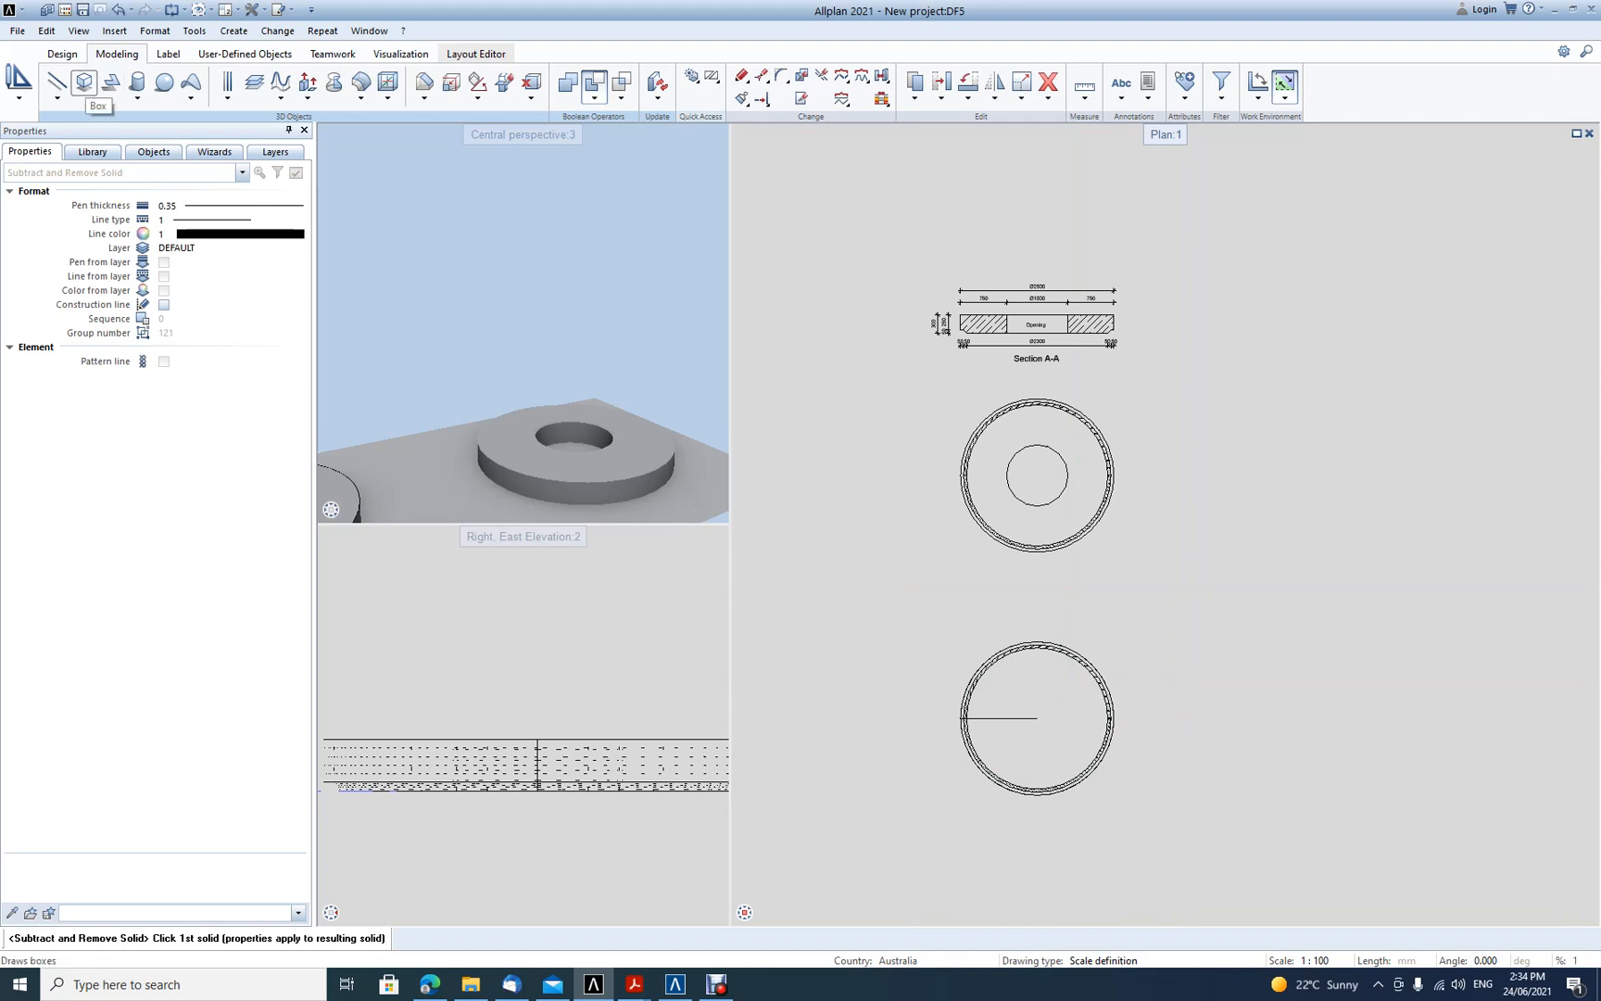
click(84, 82)
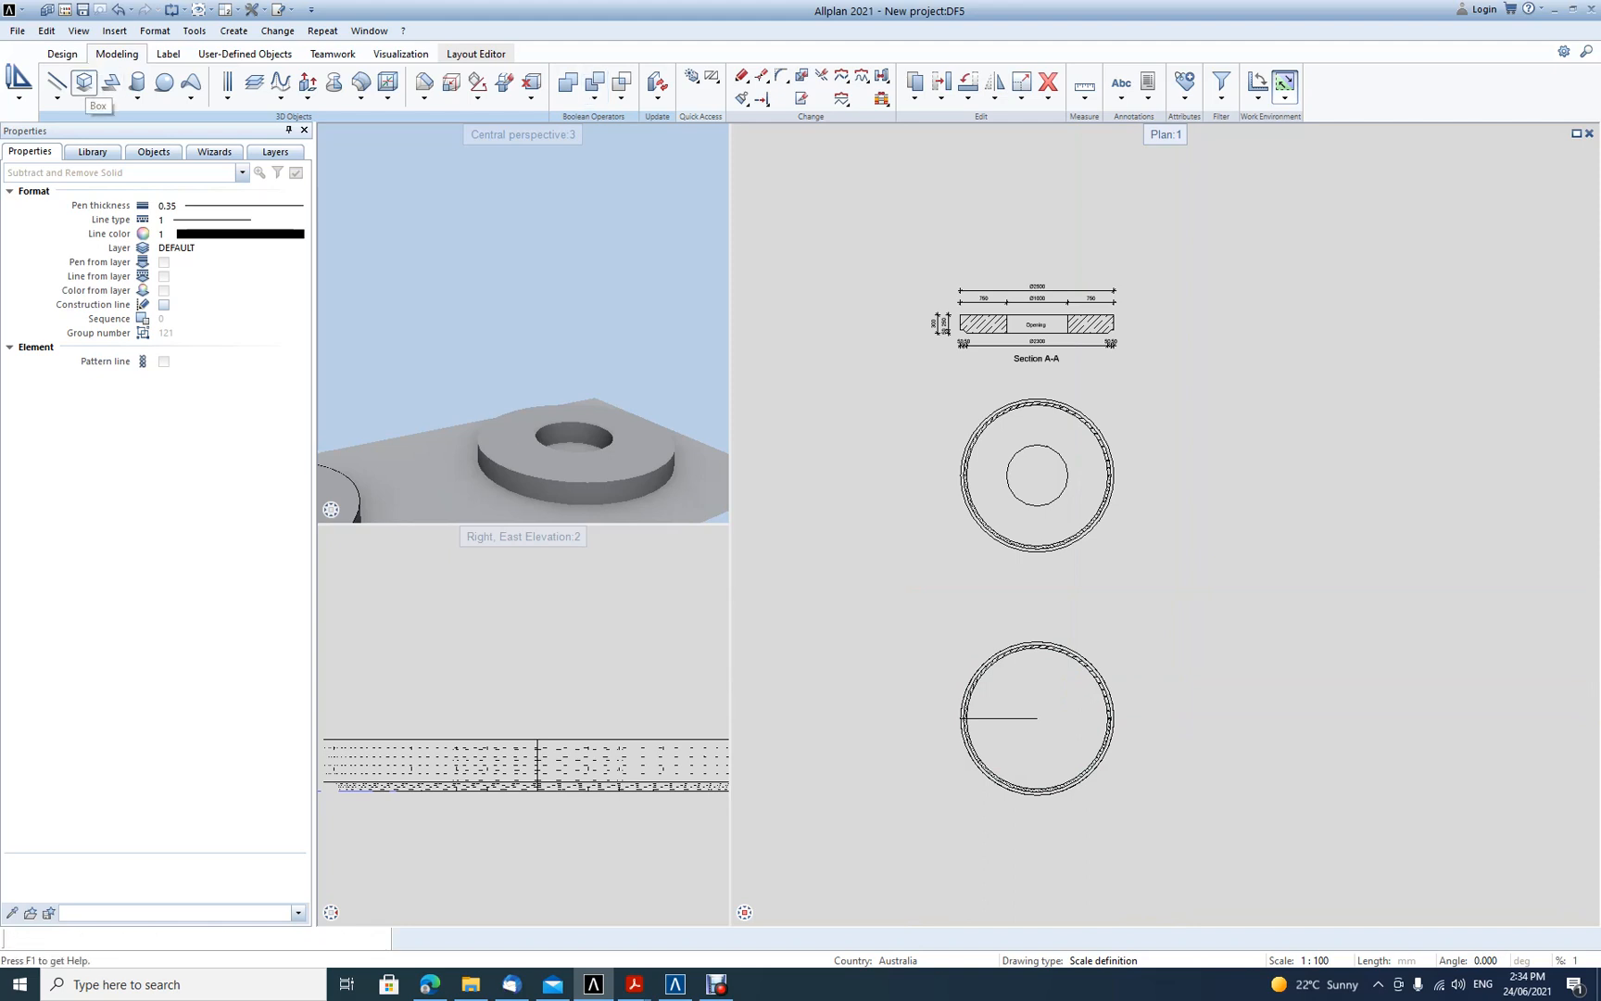
scroll(1028, 707, up, 4)
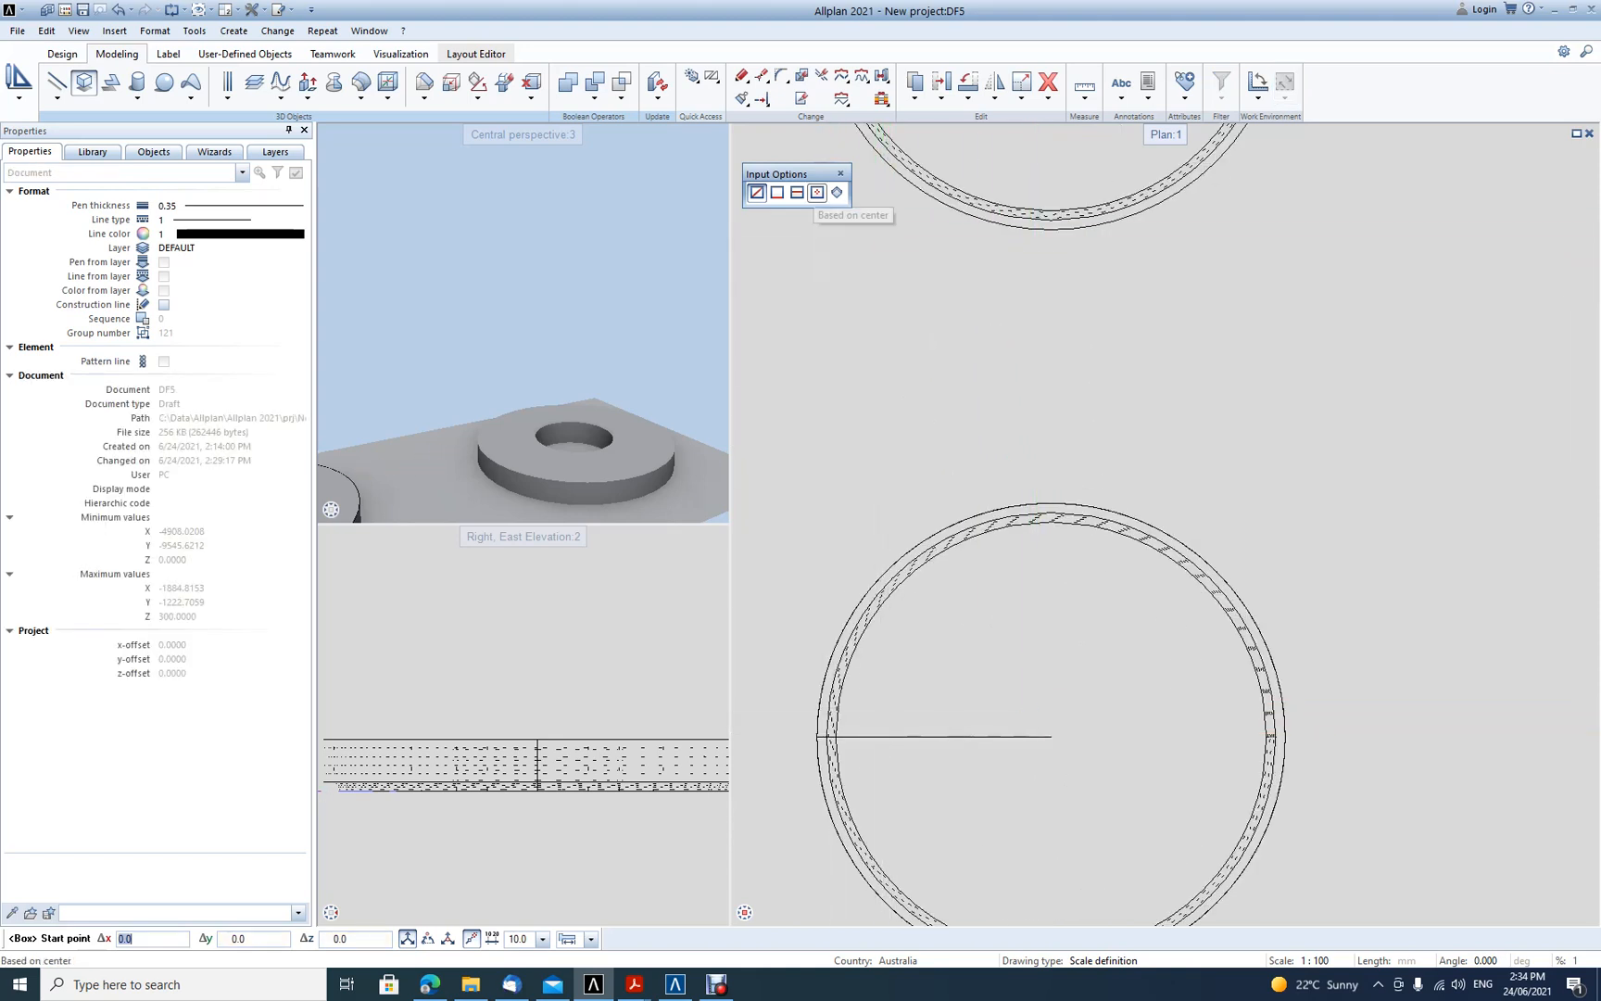
click(816, 191)
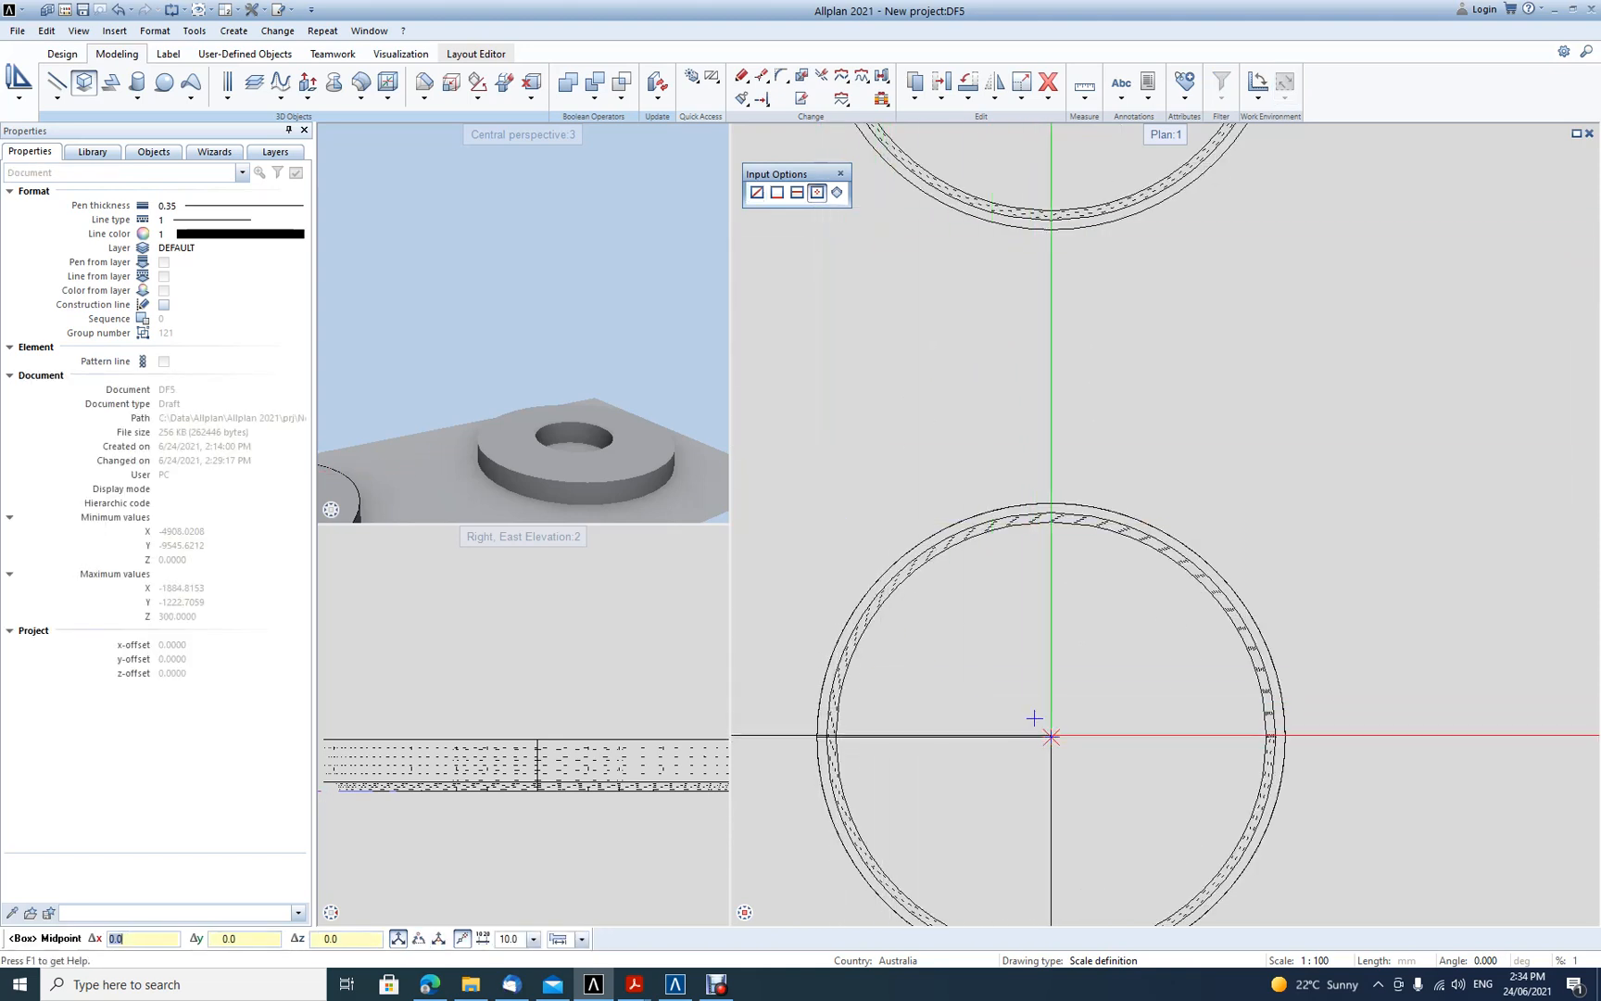
click(1051, 737)
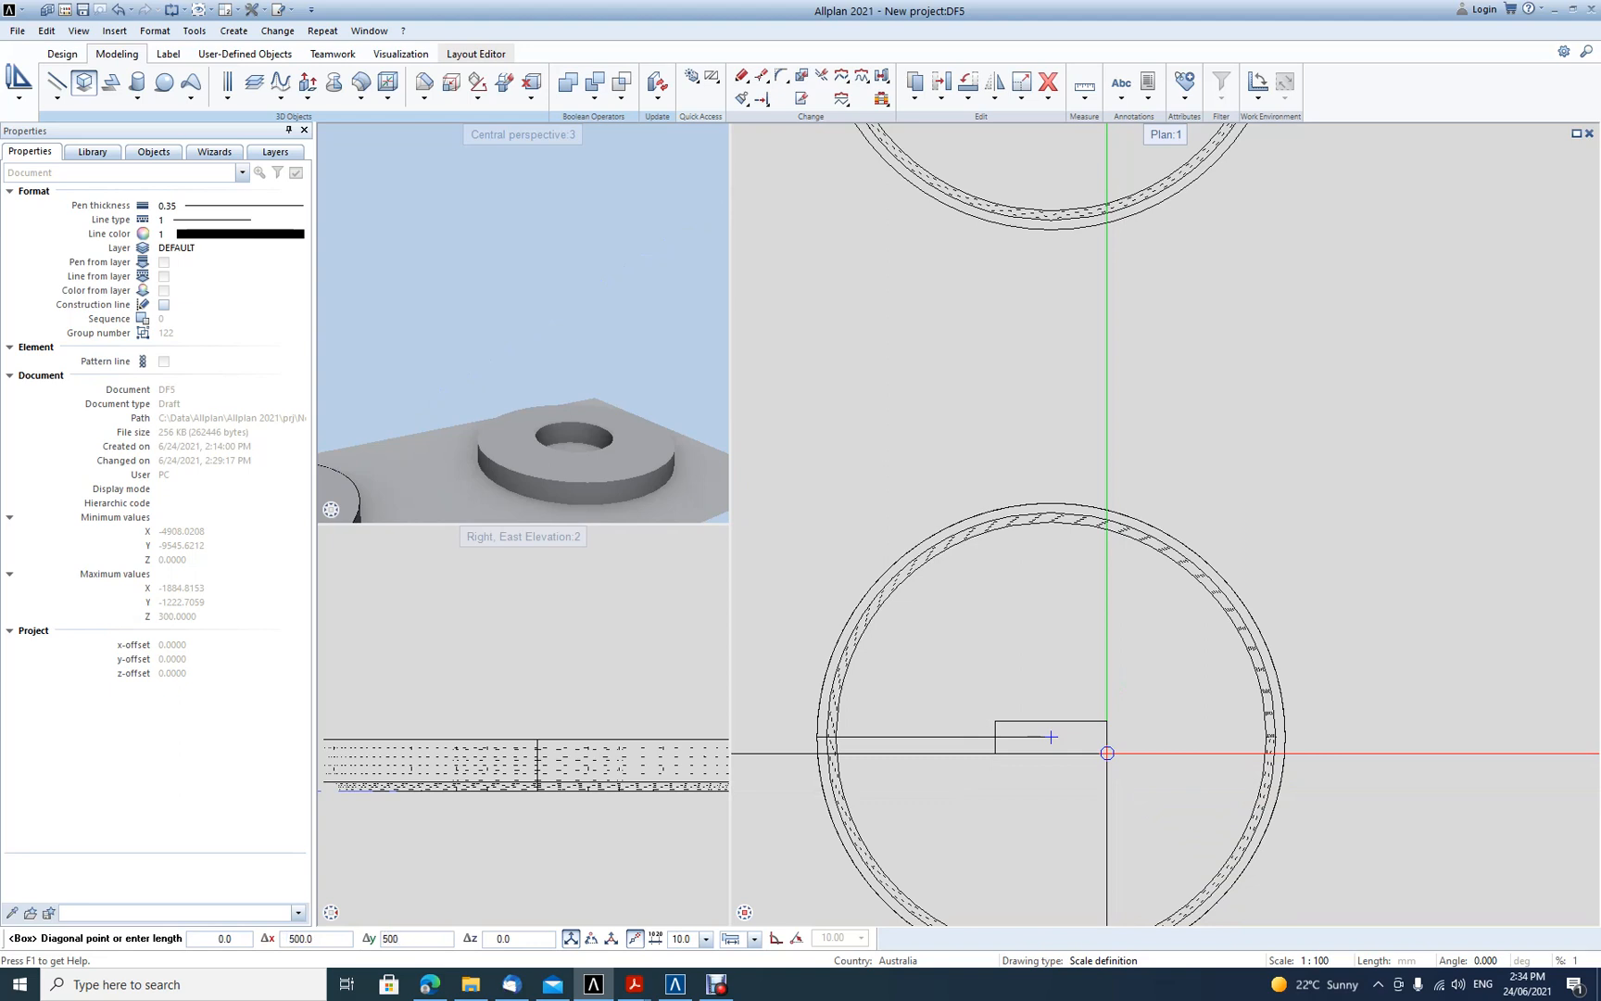
key(Return)
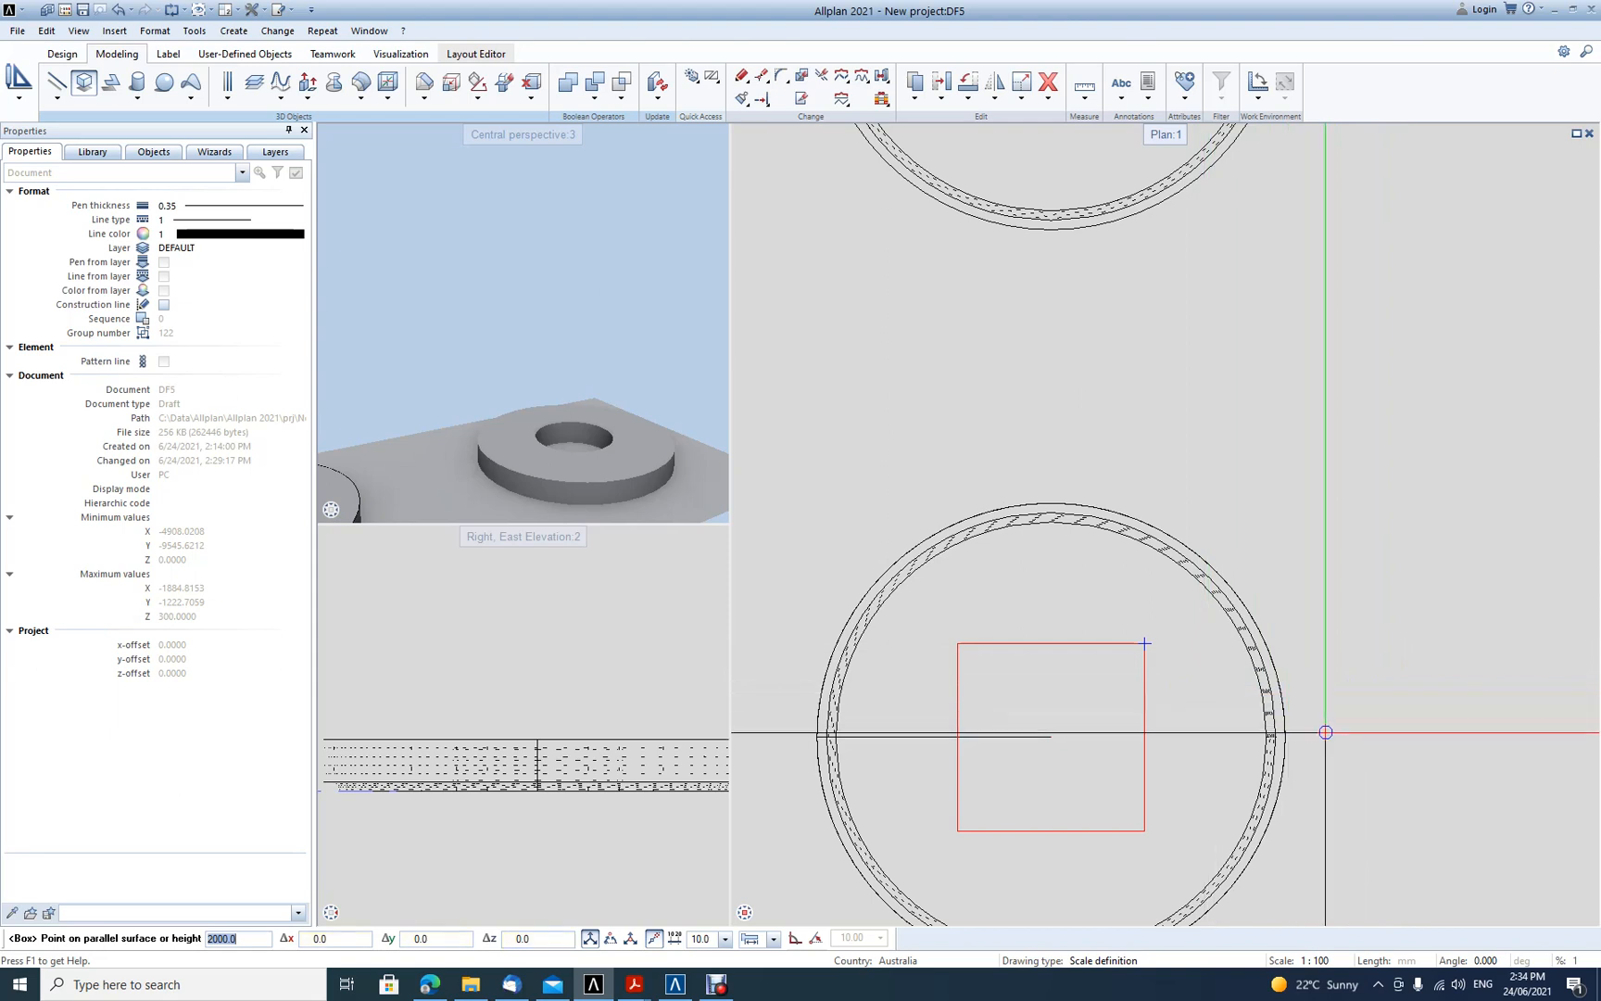
key(Return)
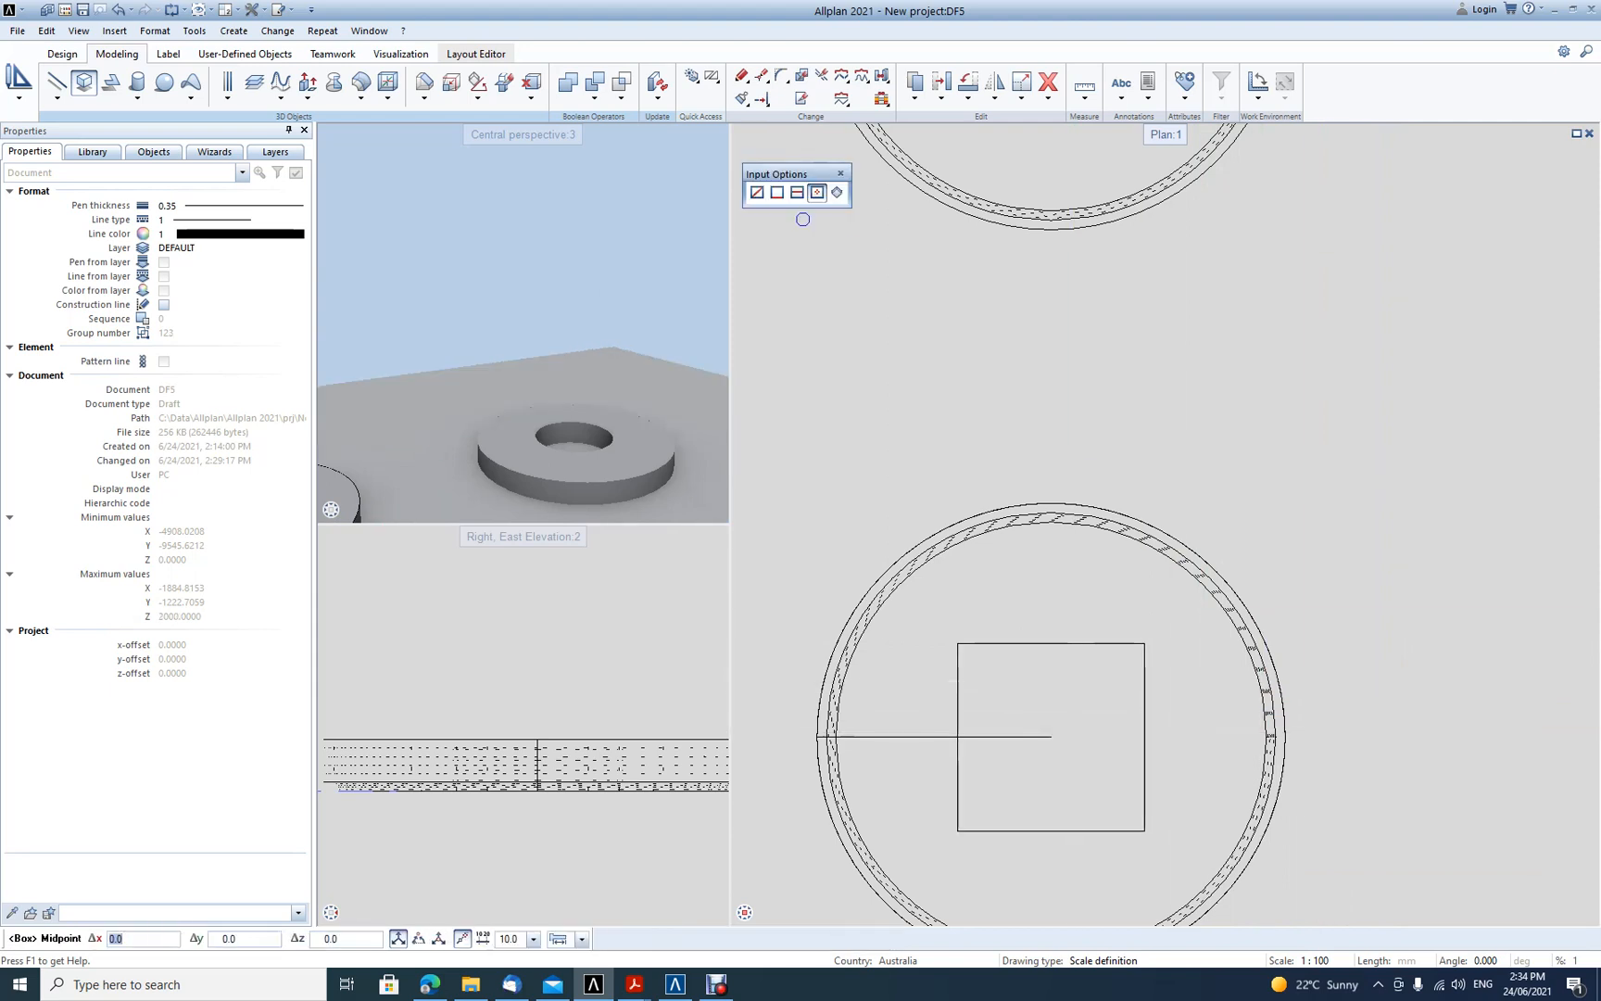
middle_drag(399, 371, 519, 371)
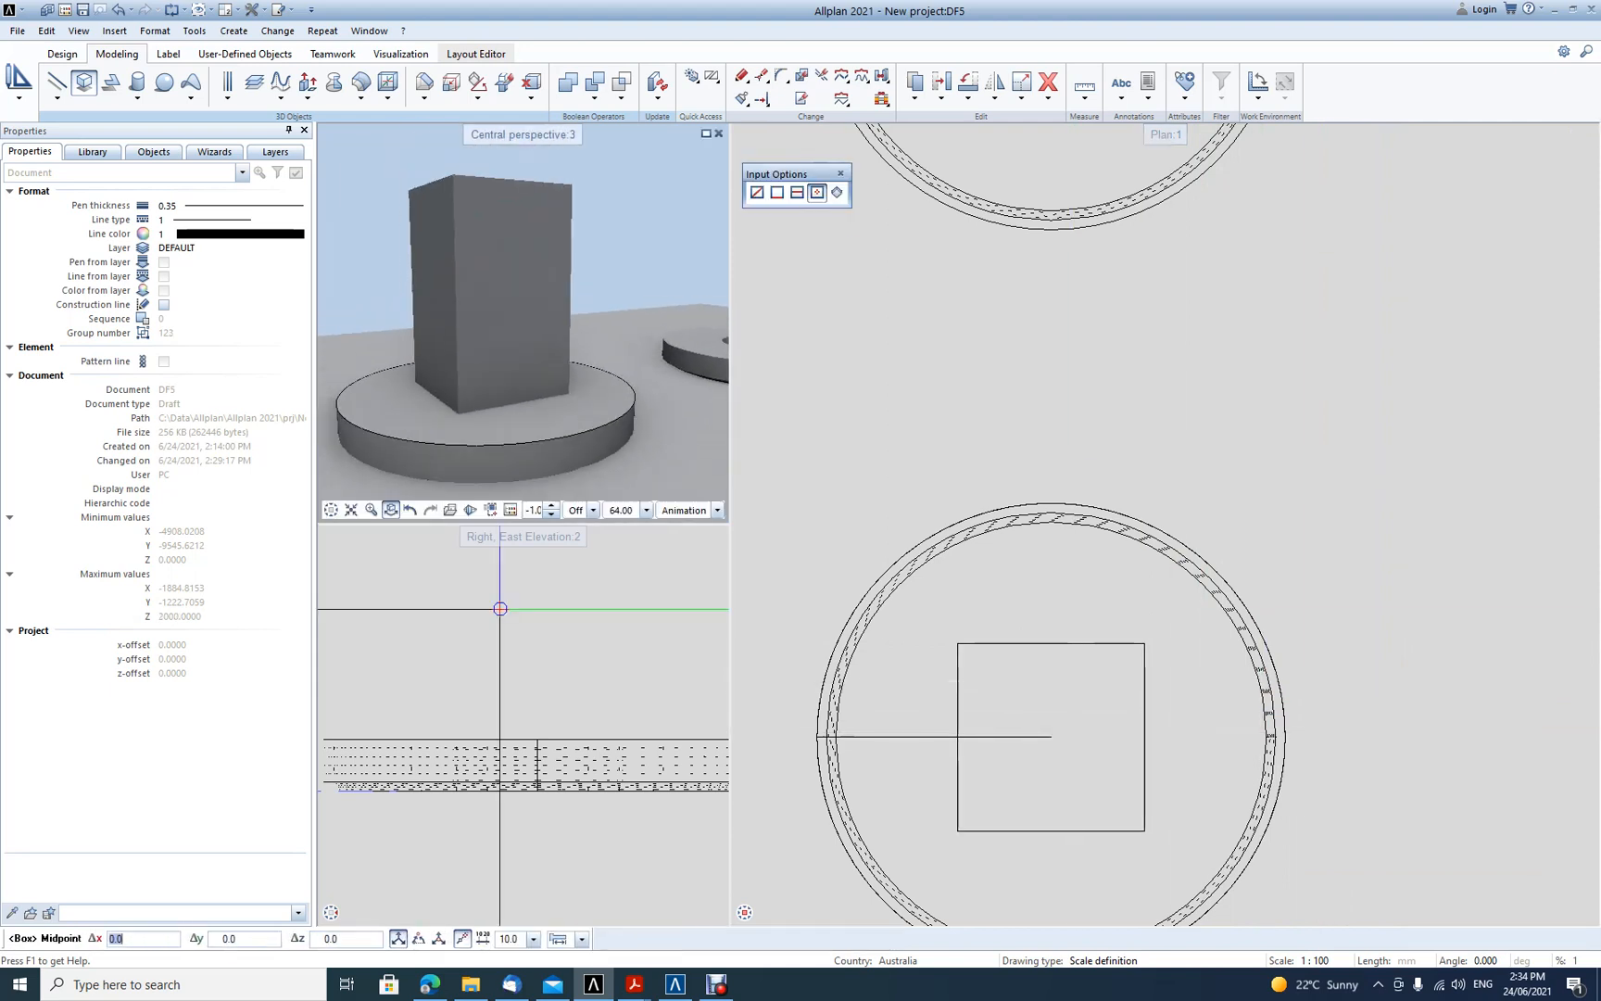
scroll(507, 637, down, 4)
scroll(434, 684, up, 5)
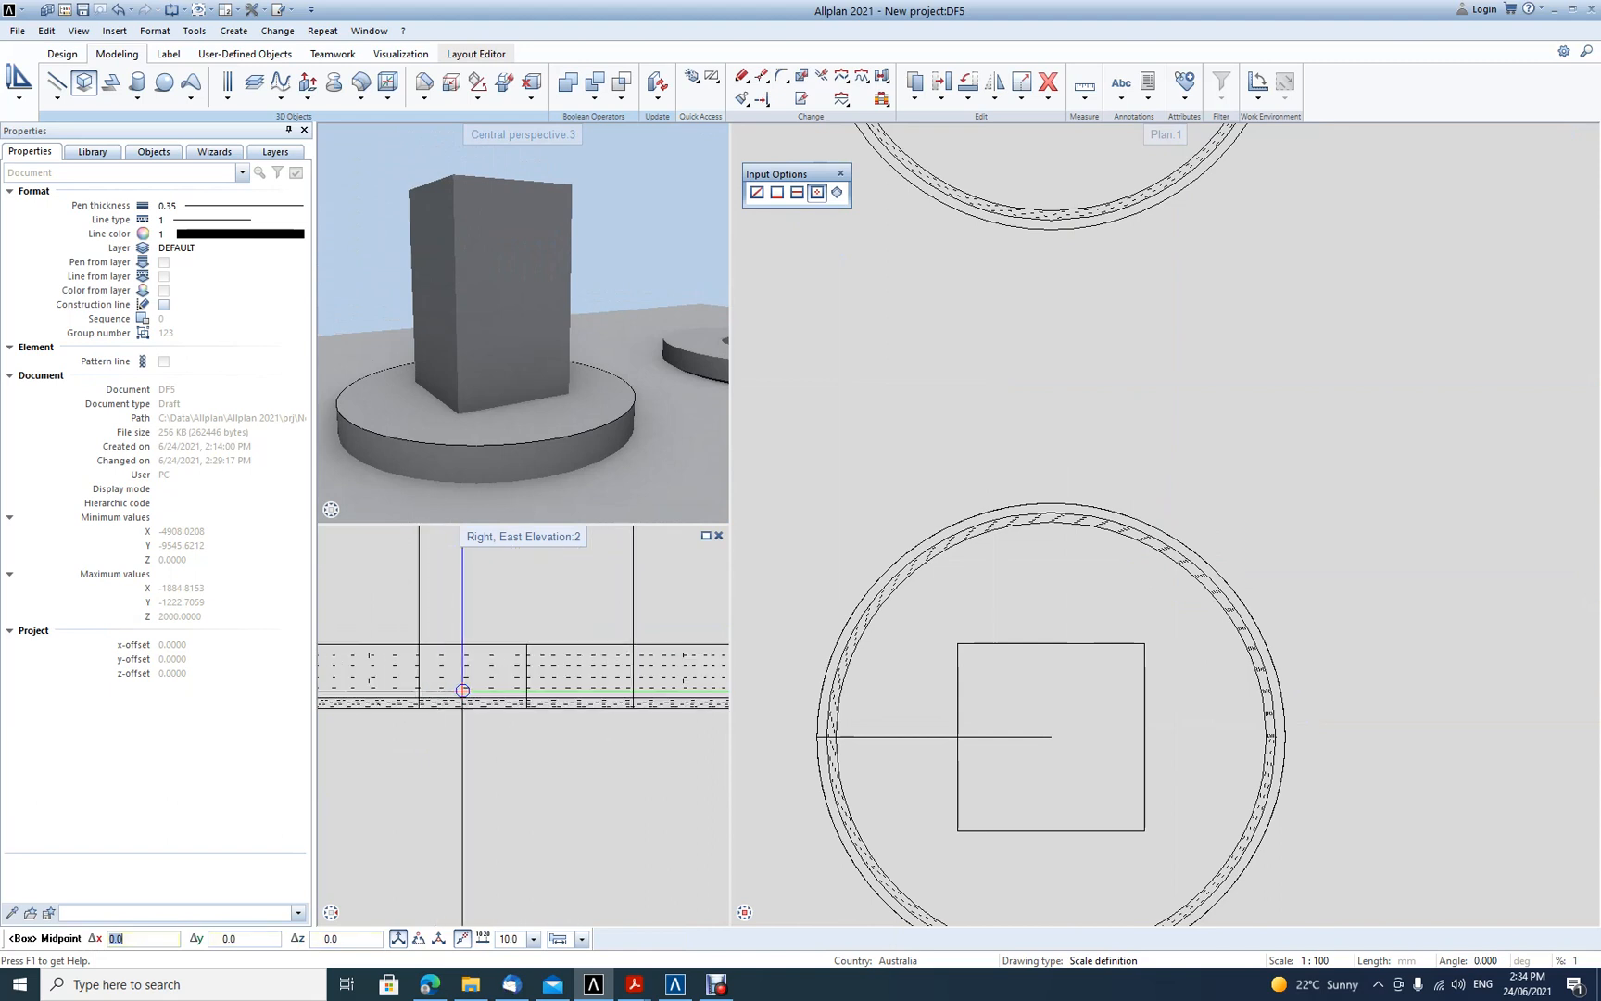
Subtract the box from the path-extruded slab and remove it, leaving a square central opening
key(Escape)
click(430, 672)
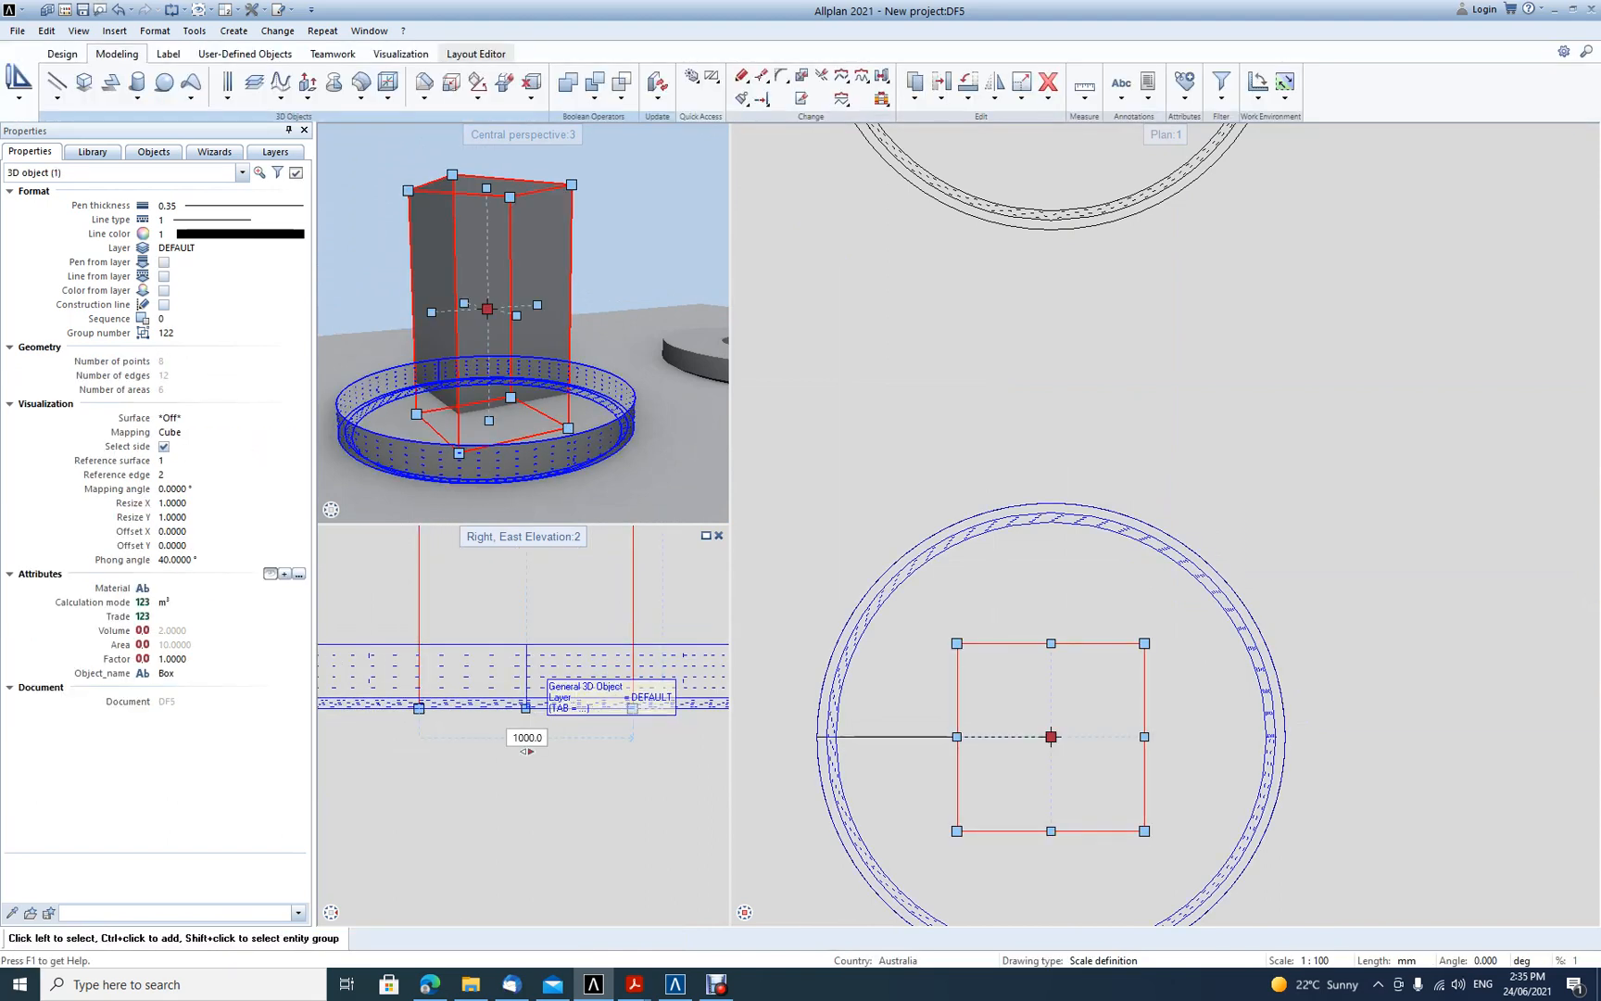
key(Escape)
click(595, 99)
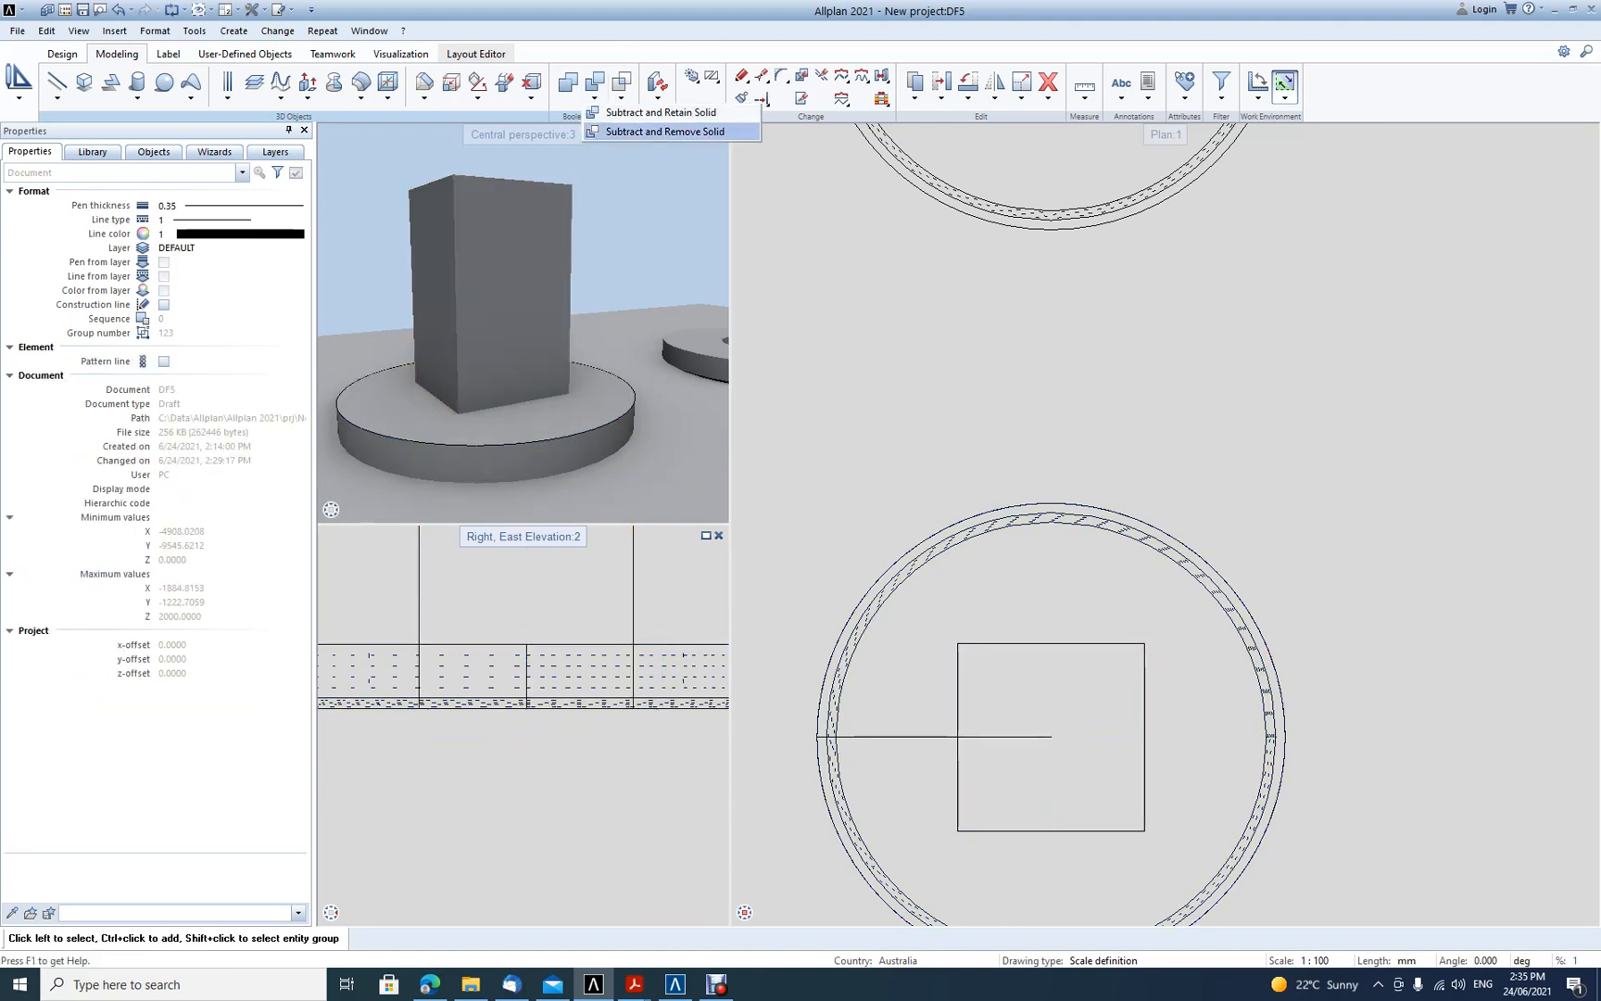
click(665, 130)
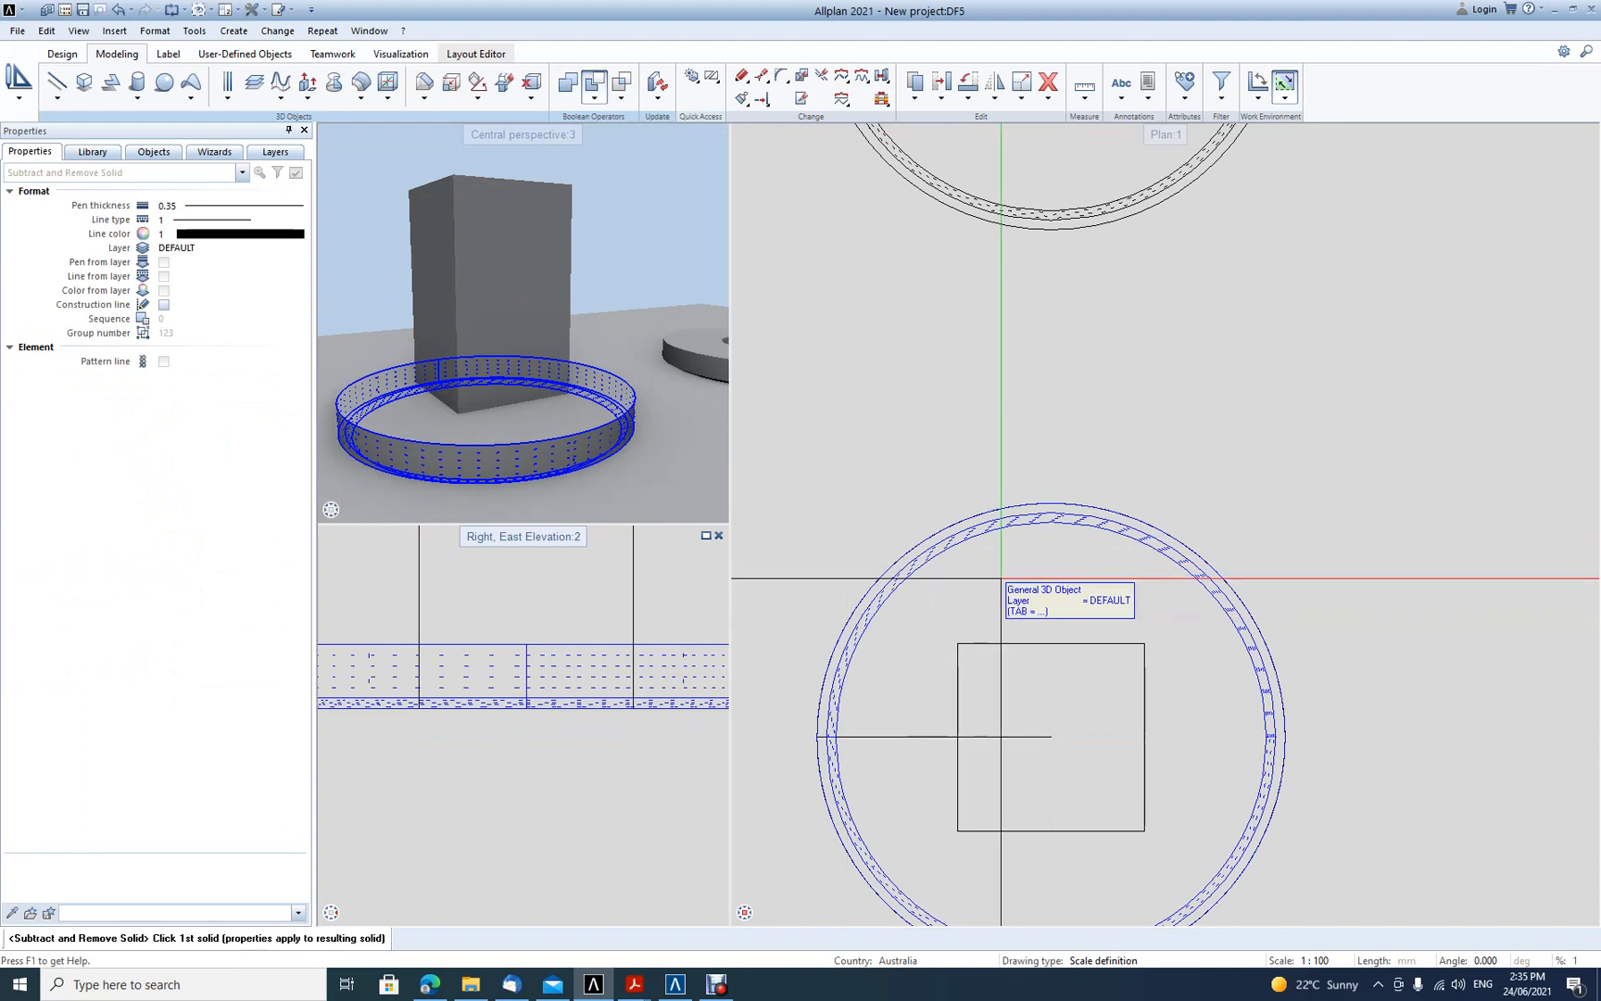
click(894, 563)
click(1062, 700)
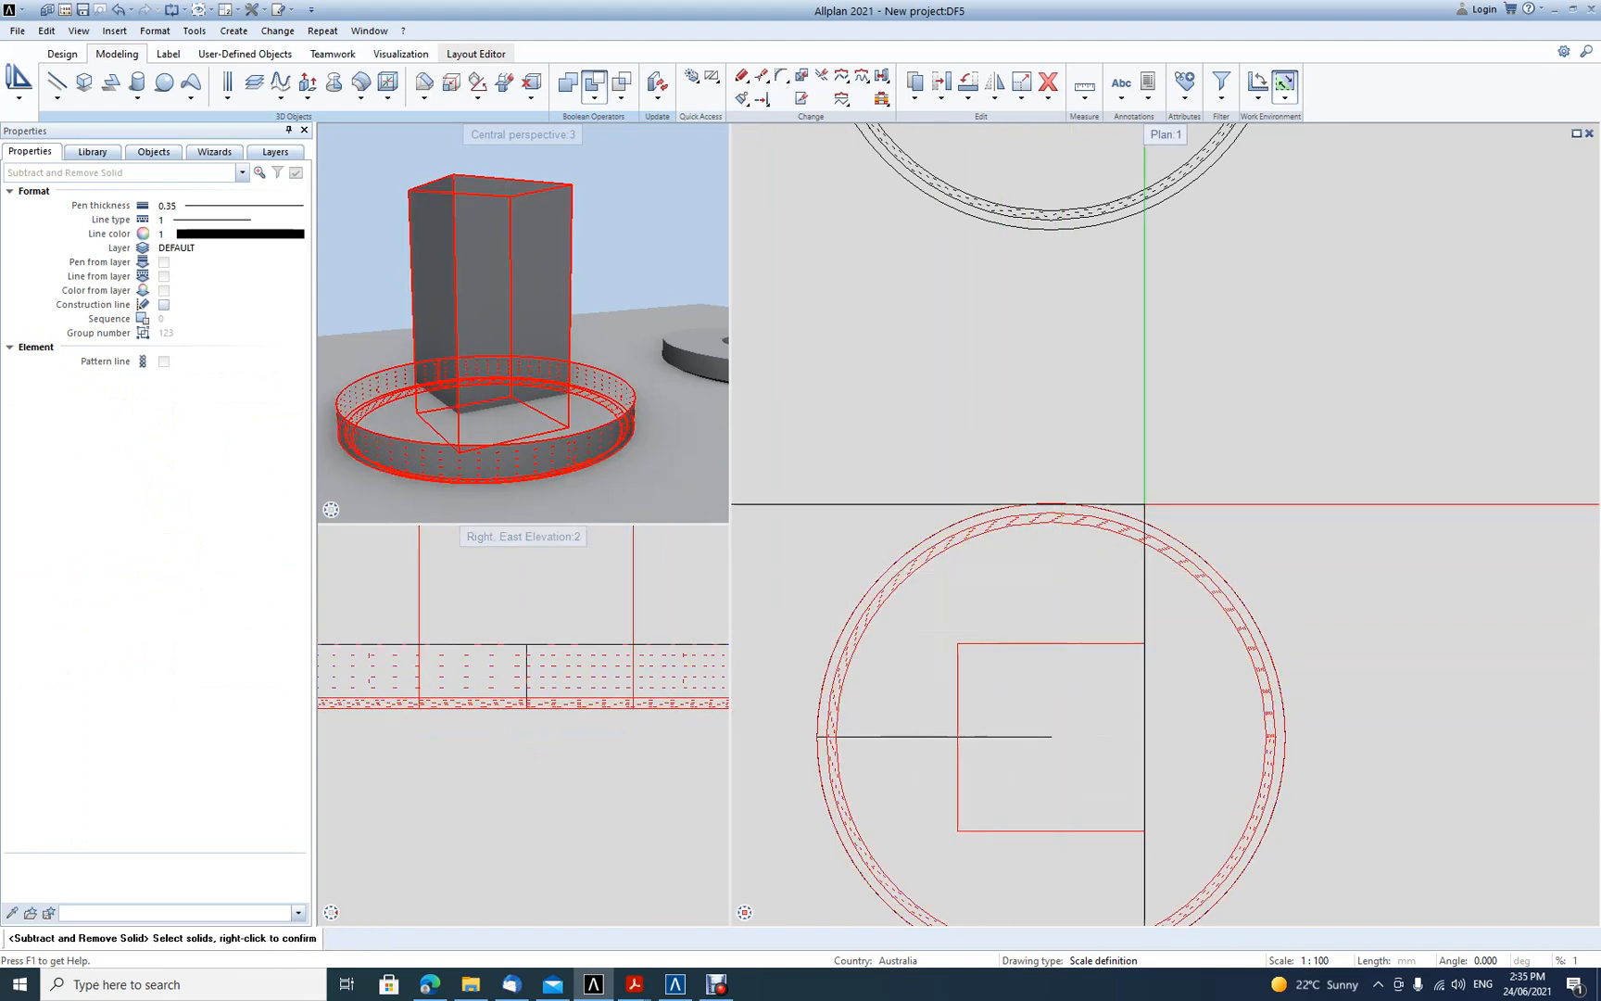
right_click(1305, 431)
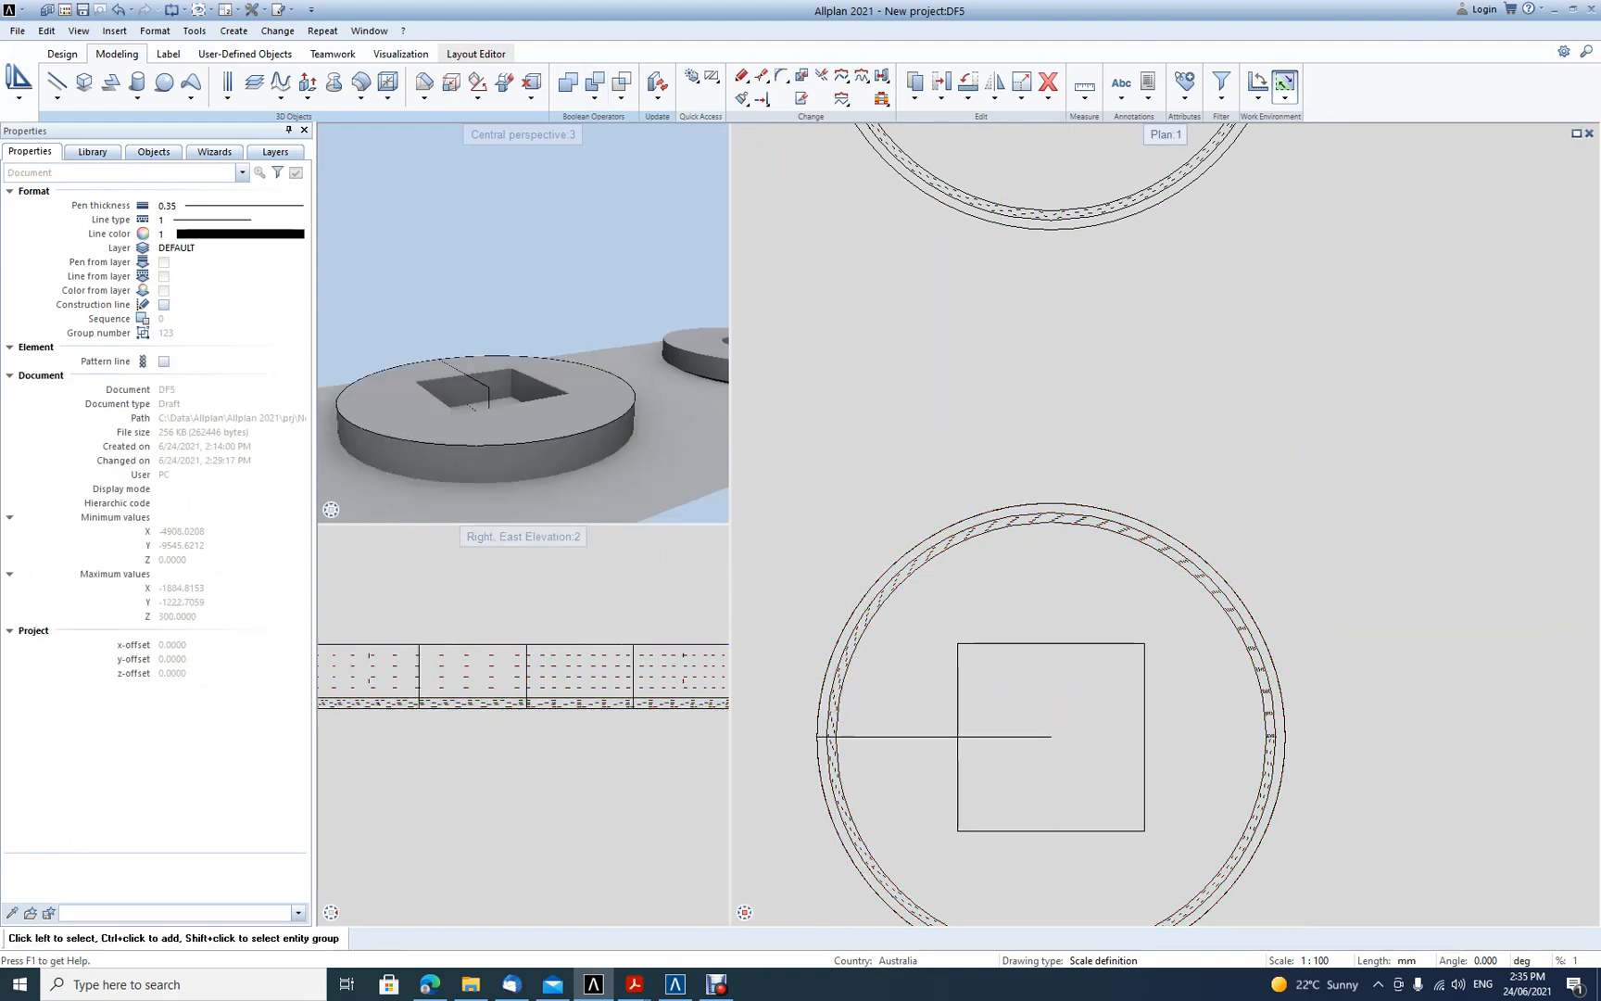
scroll(471, 400, down, 2)
shift+middle_drag(471, 401, 493, 469)
scroll(889, 671, down, 1)
Move the half-section outline out of the path-extruded slab, about 3360 mm straight down in plan
drag(798, 696, 1036, 747)
middle_drag(961, 783, 1101, 640)
scroll(1100, 640, down, 3)
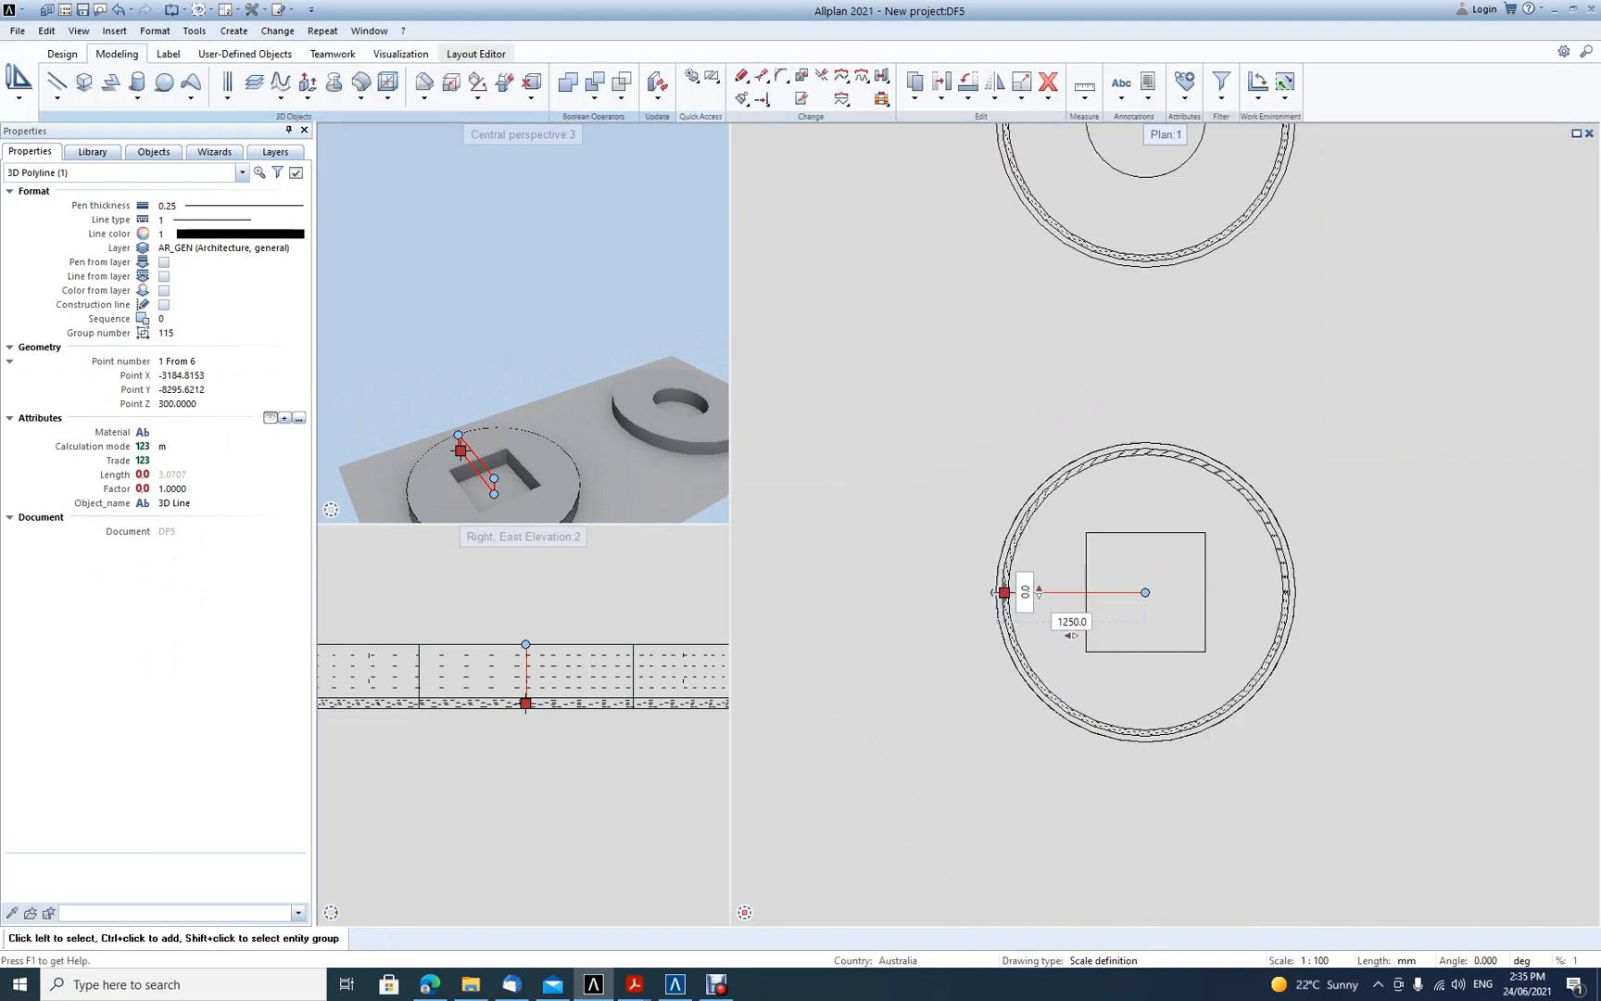
click(941, 83)
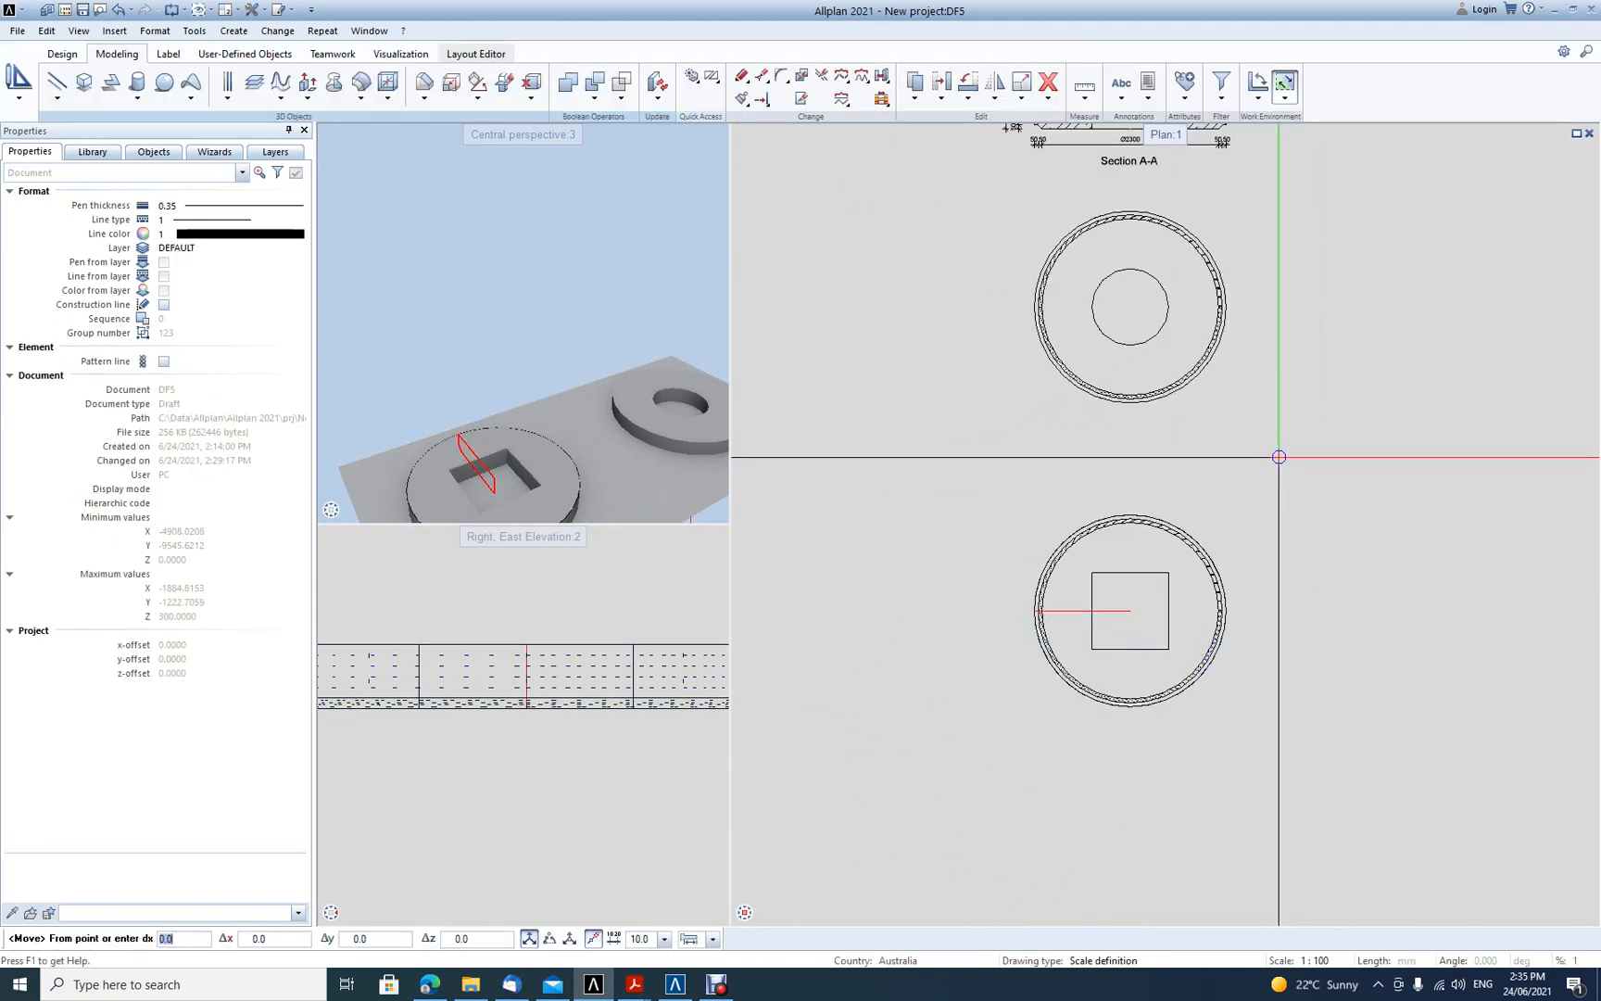
click(1280, 446)
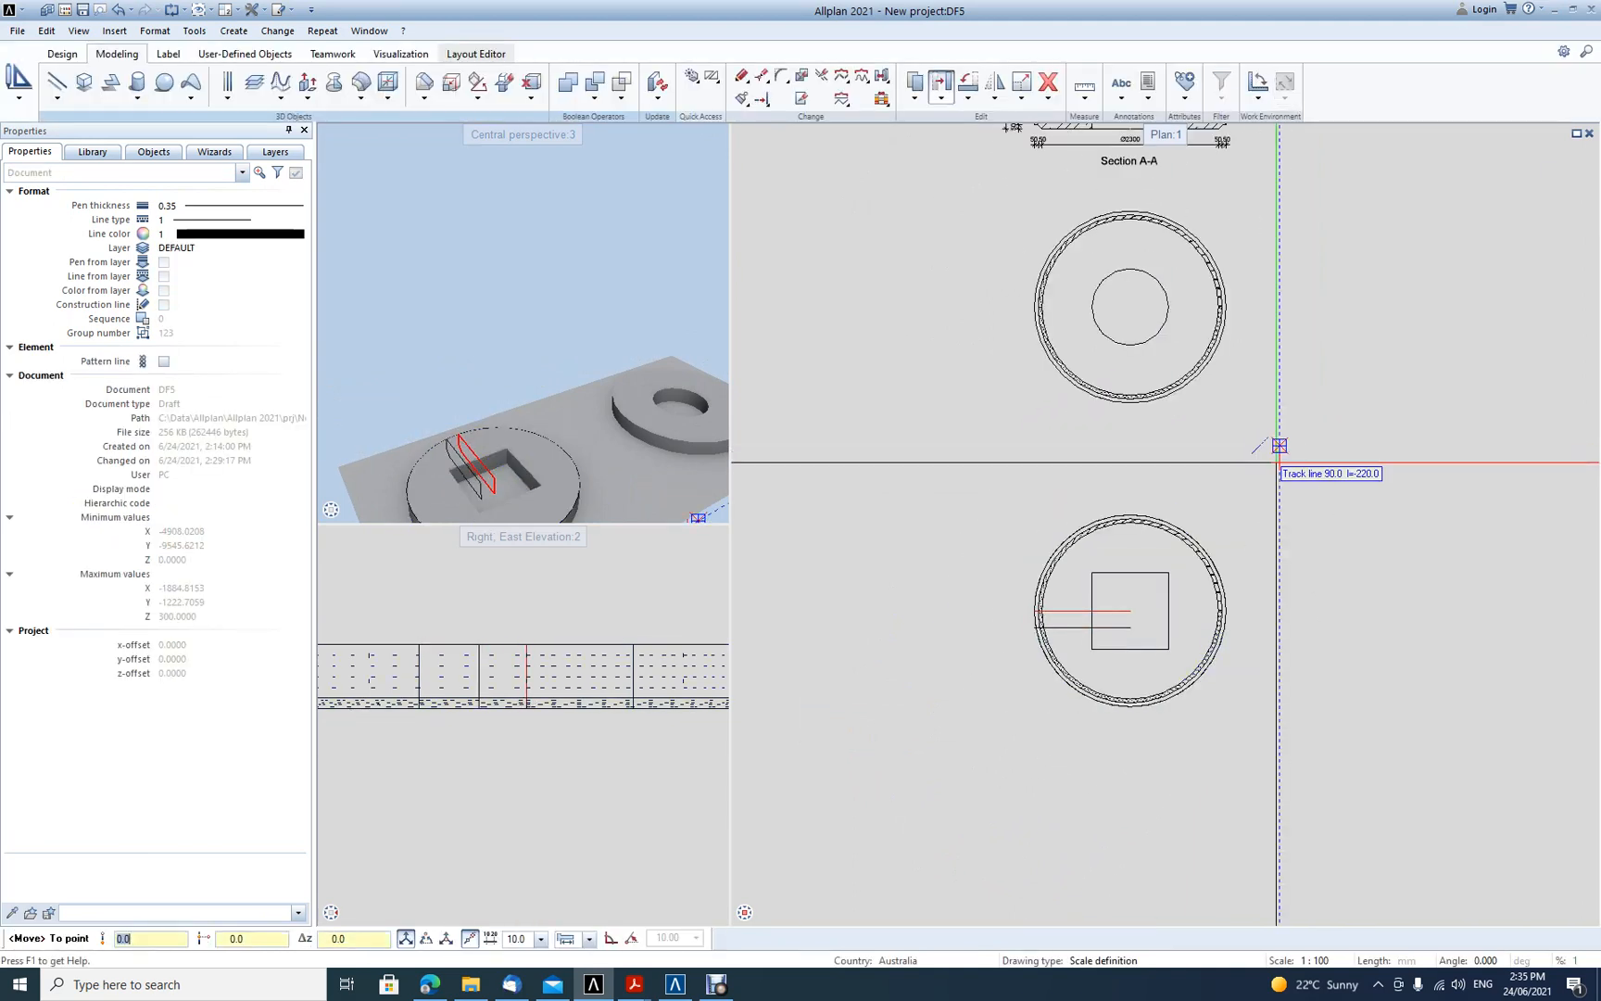
click(1280, 704)
Stretch all points of the square opening together to shift it up and left of the slab's centre in plan
scroll(1173, 618, up, 4)
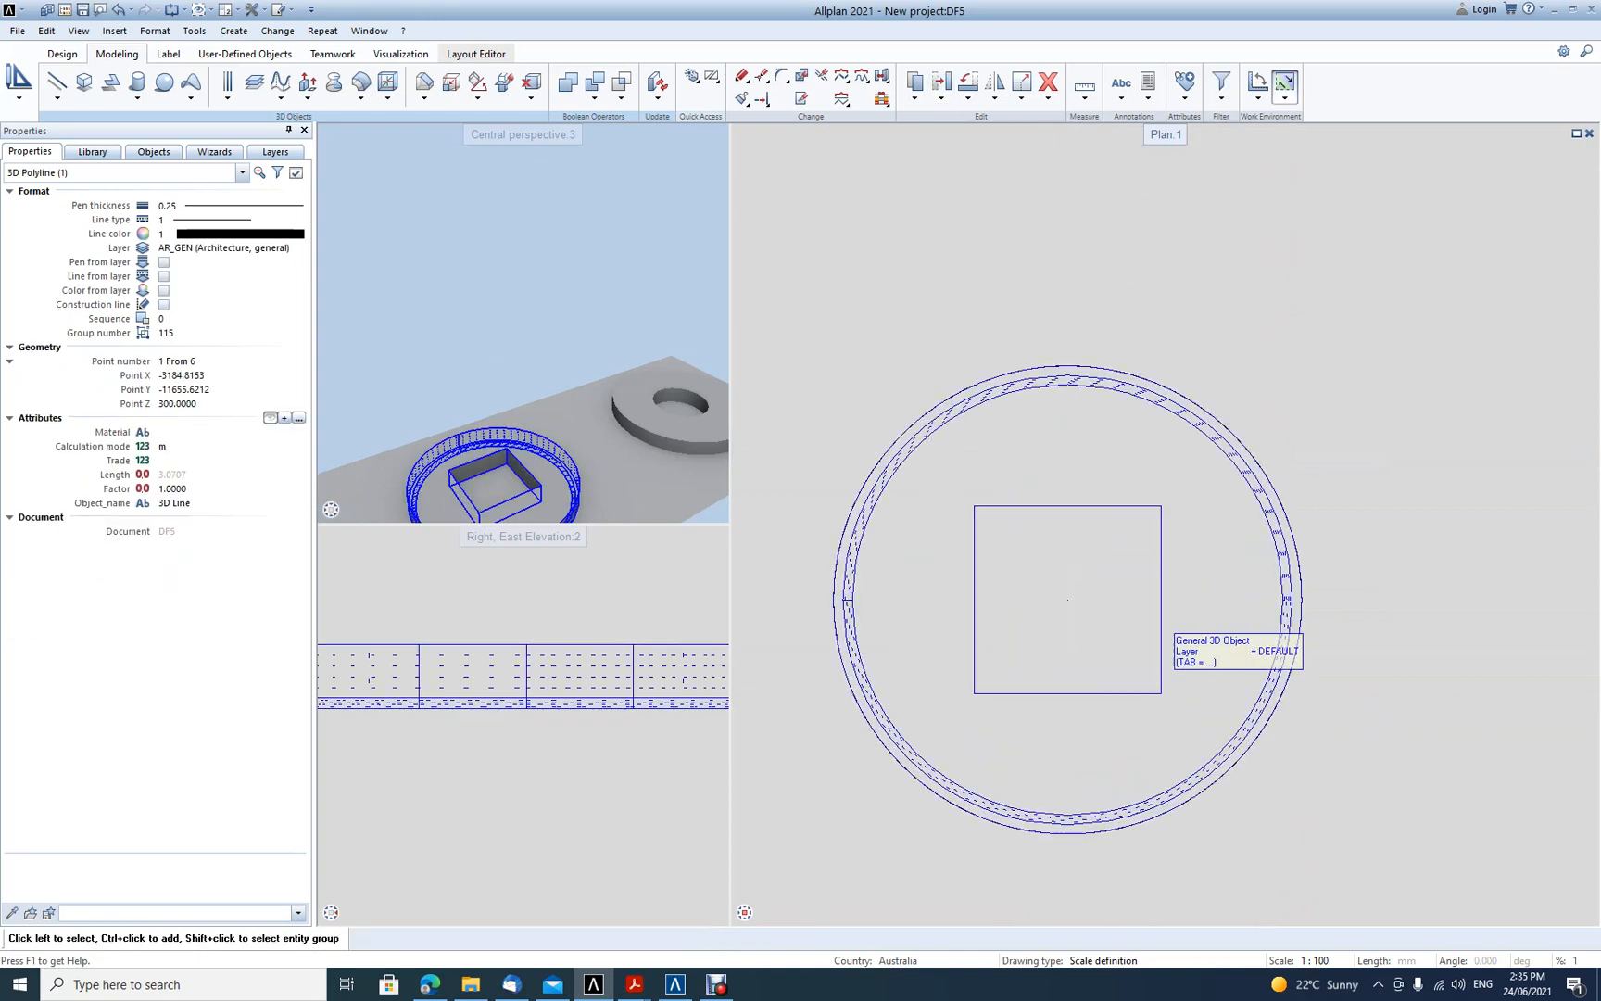
key(Escape)
drag(1177, 704, 945, 477)
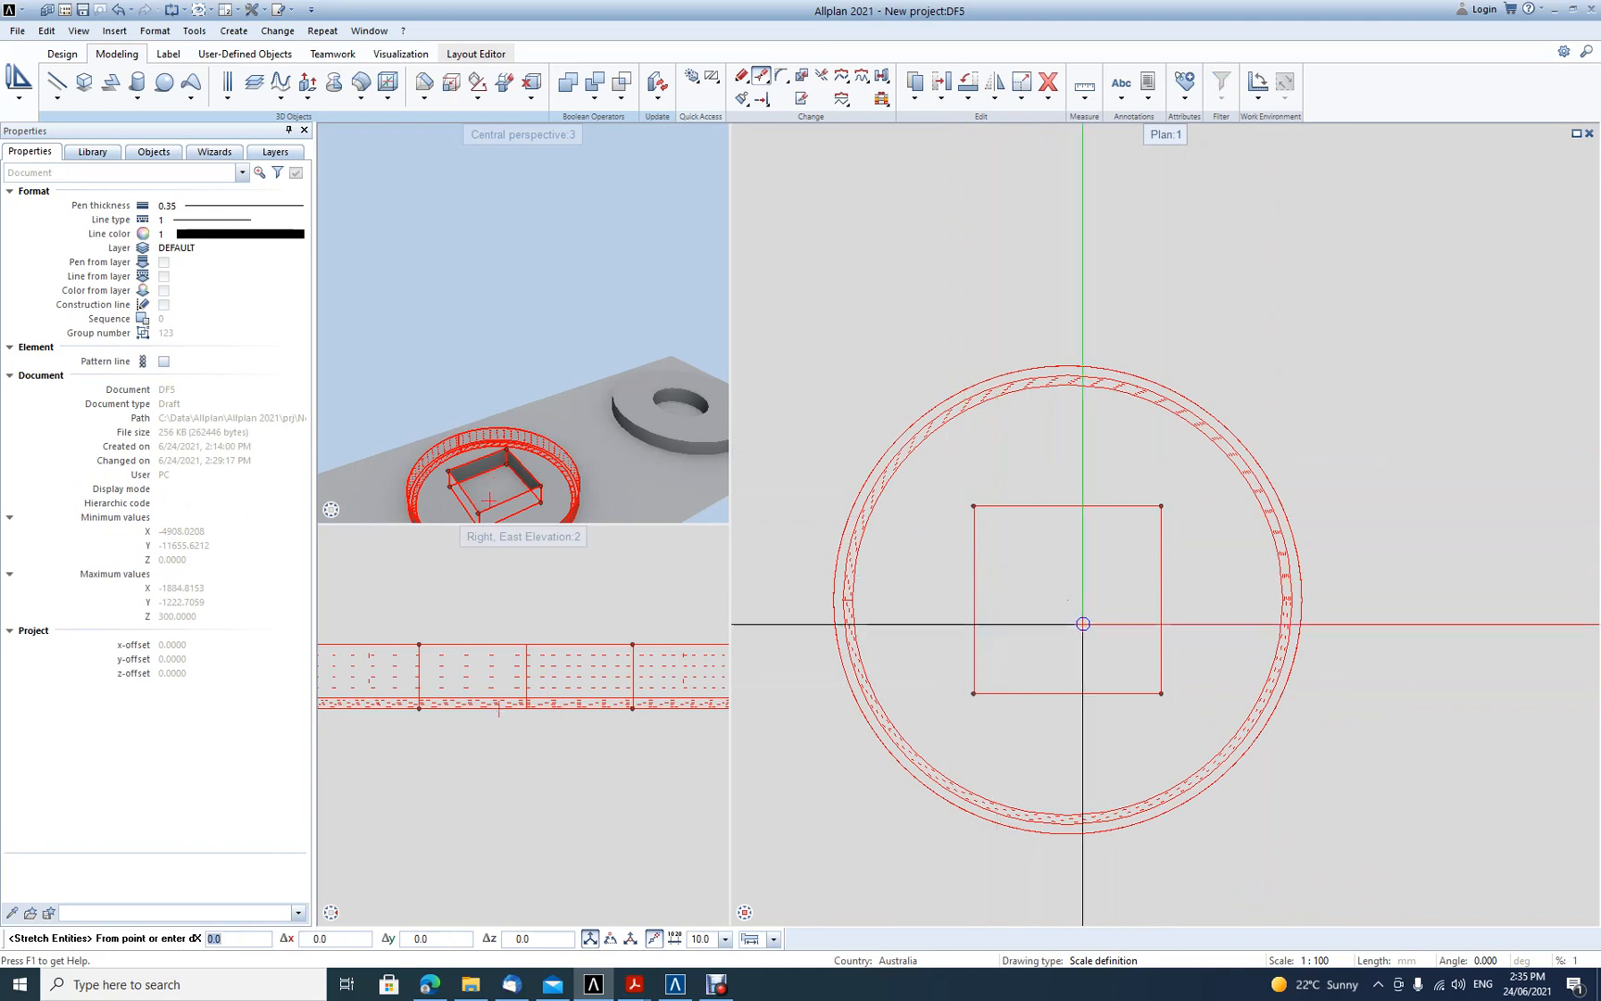
click(1065, 598)
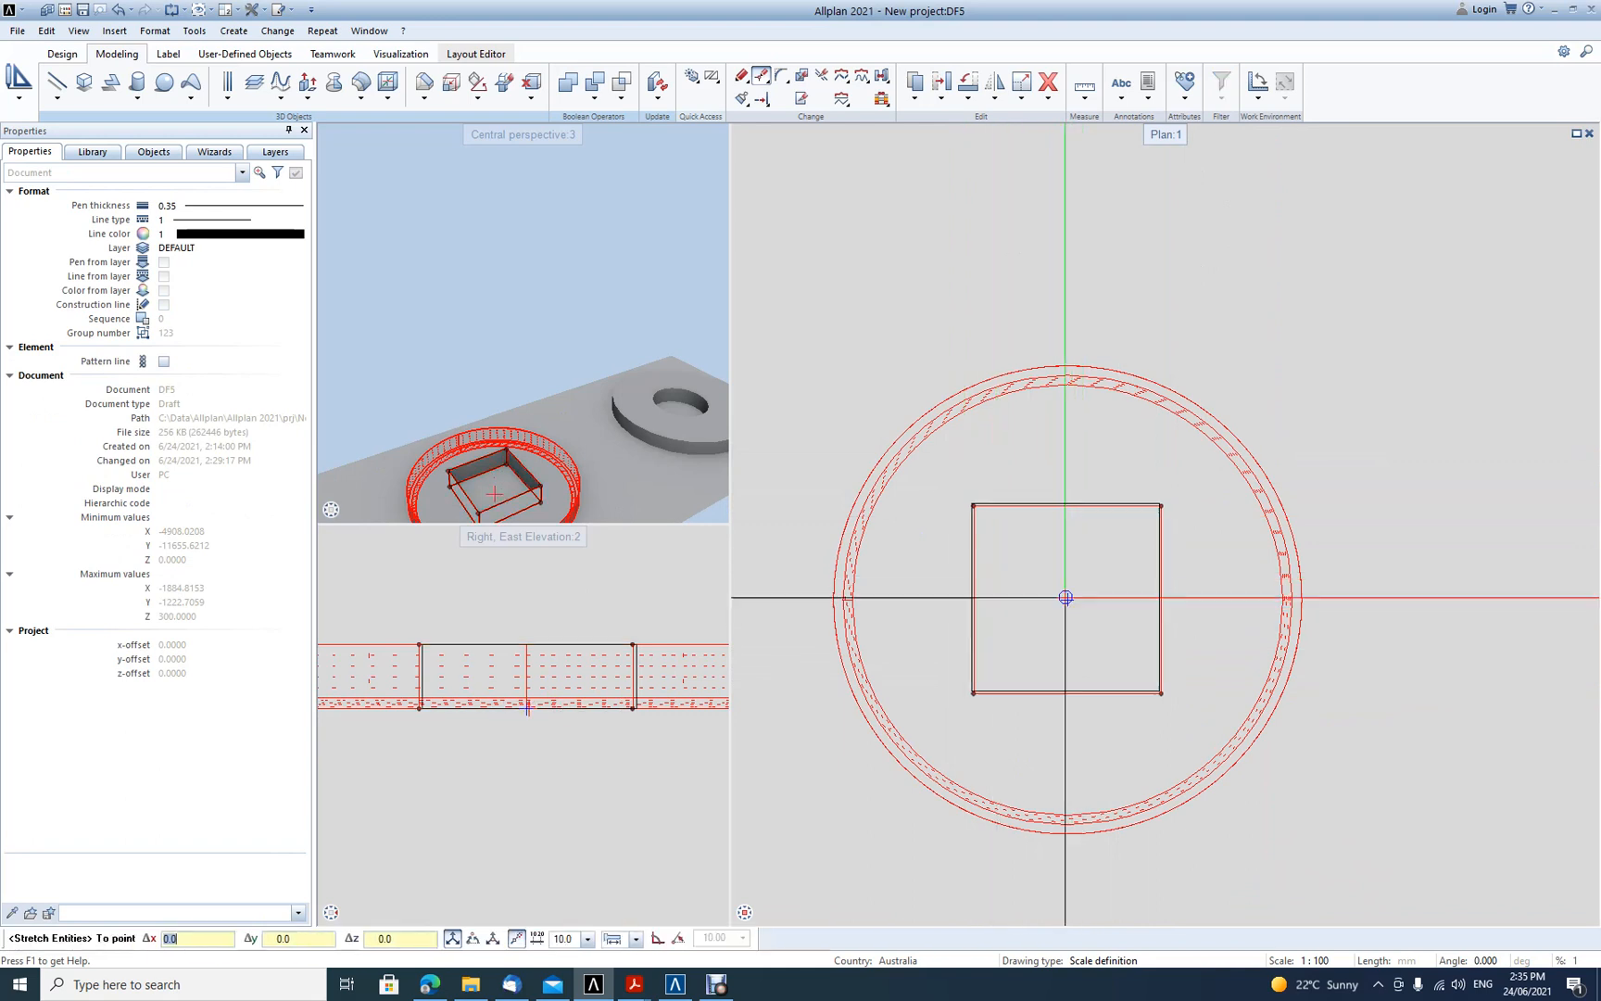
click(1025, 549)
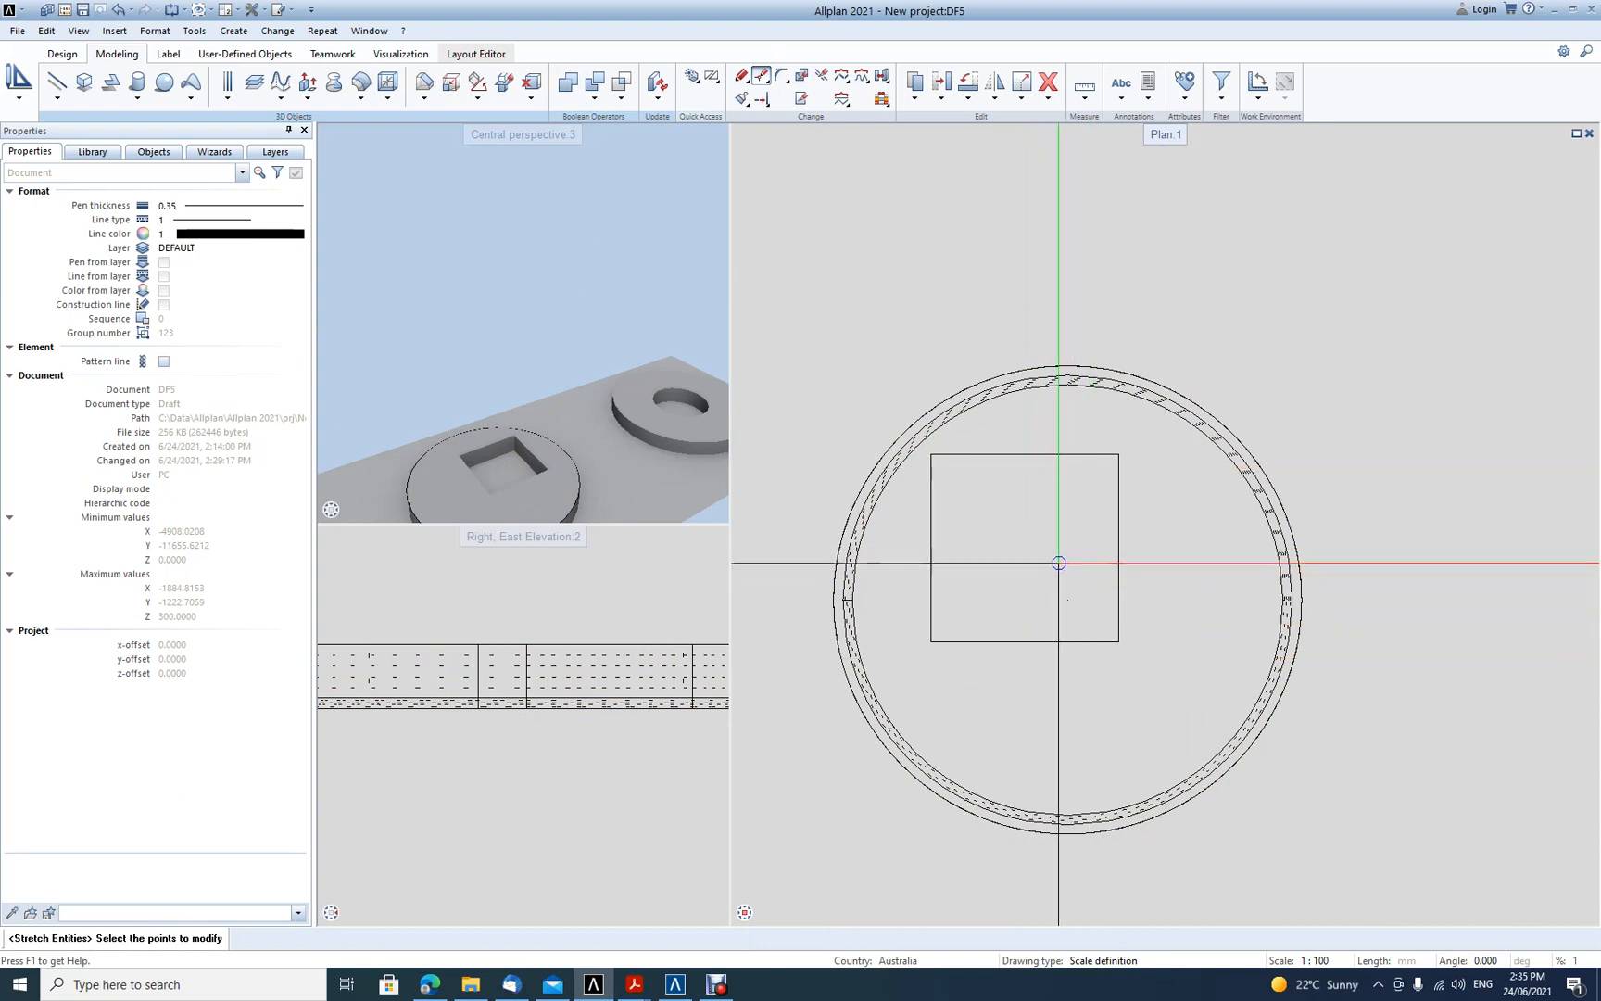
Stretch the points of the circular opening to shift it straight down toward the revolved slab's lower edge in plan
scroll(1064, 568, down, 3)
scroll(1062, 386, up, 2)
scroll(1072, 278, down, 1)
drag(1086, 428, 960, 253)
click(1019, 330)
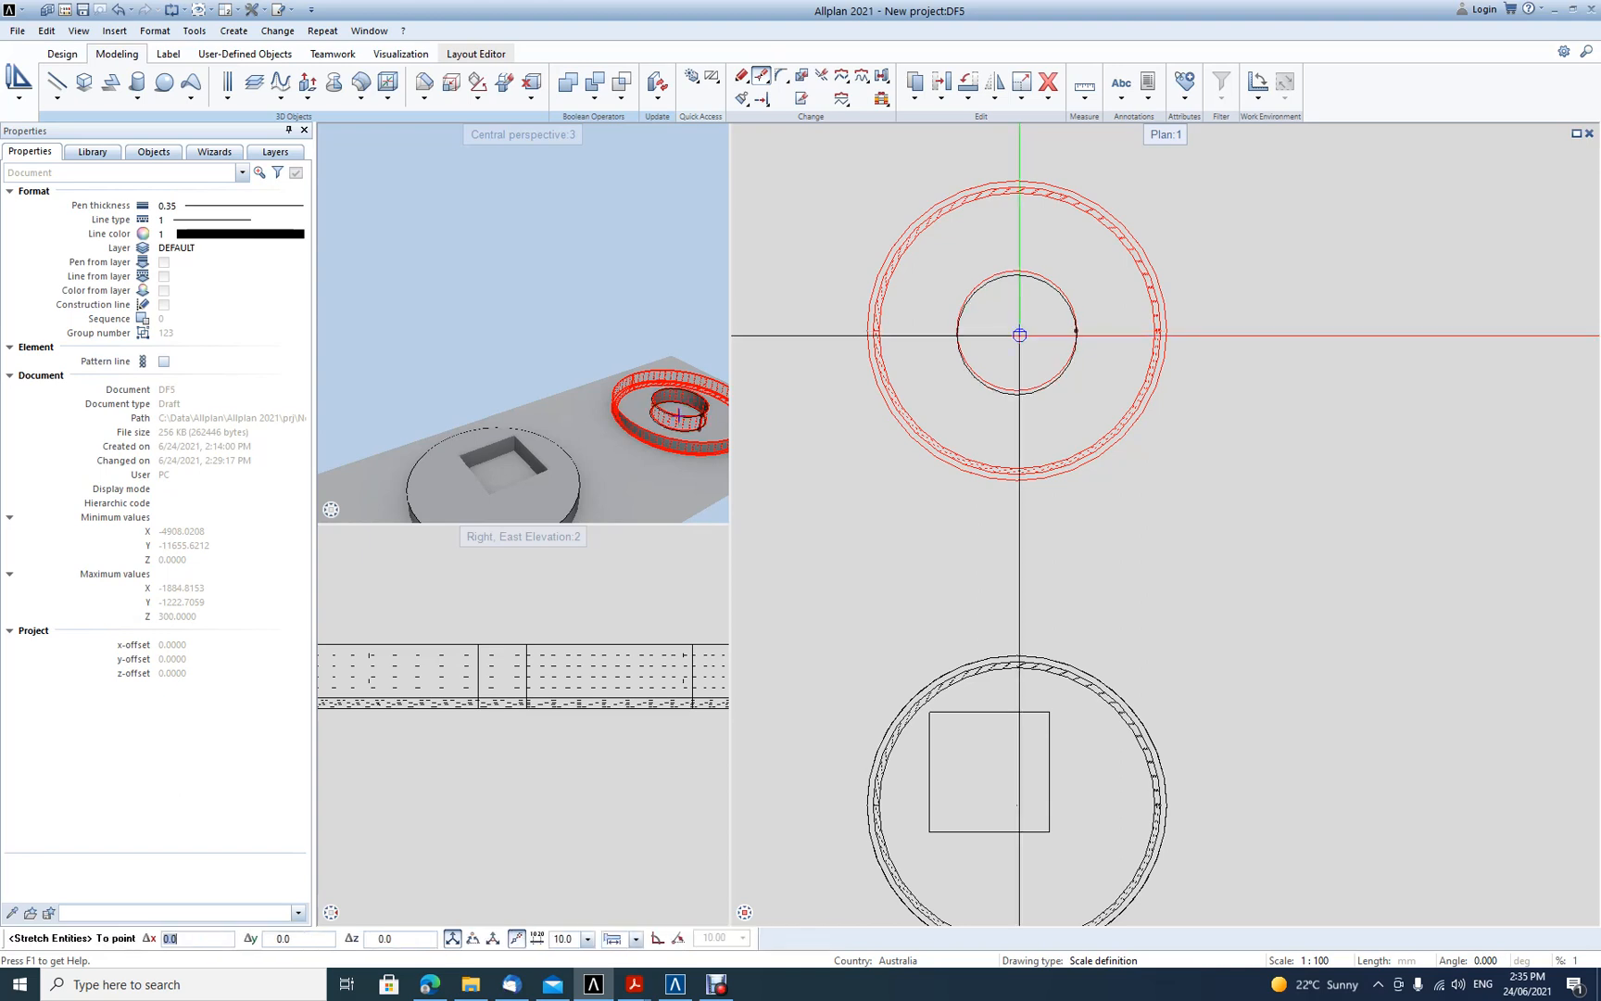
click(1020, 391)
key(Escape)
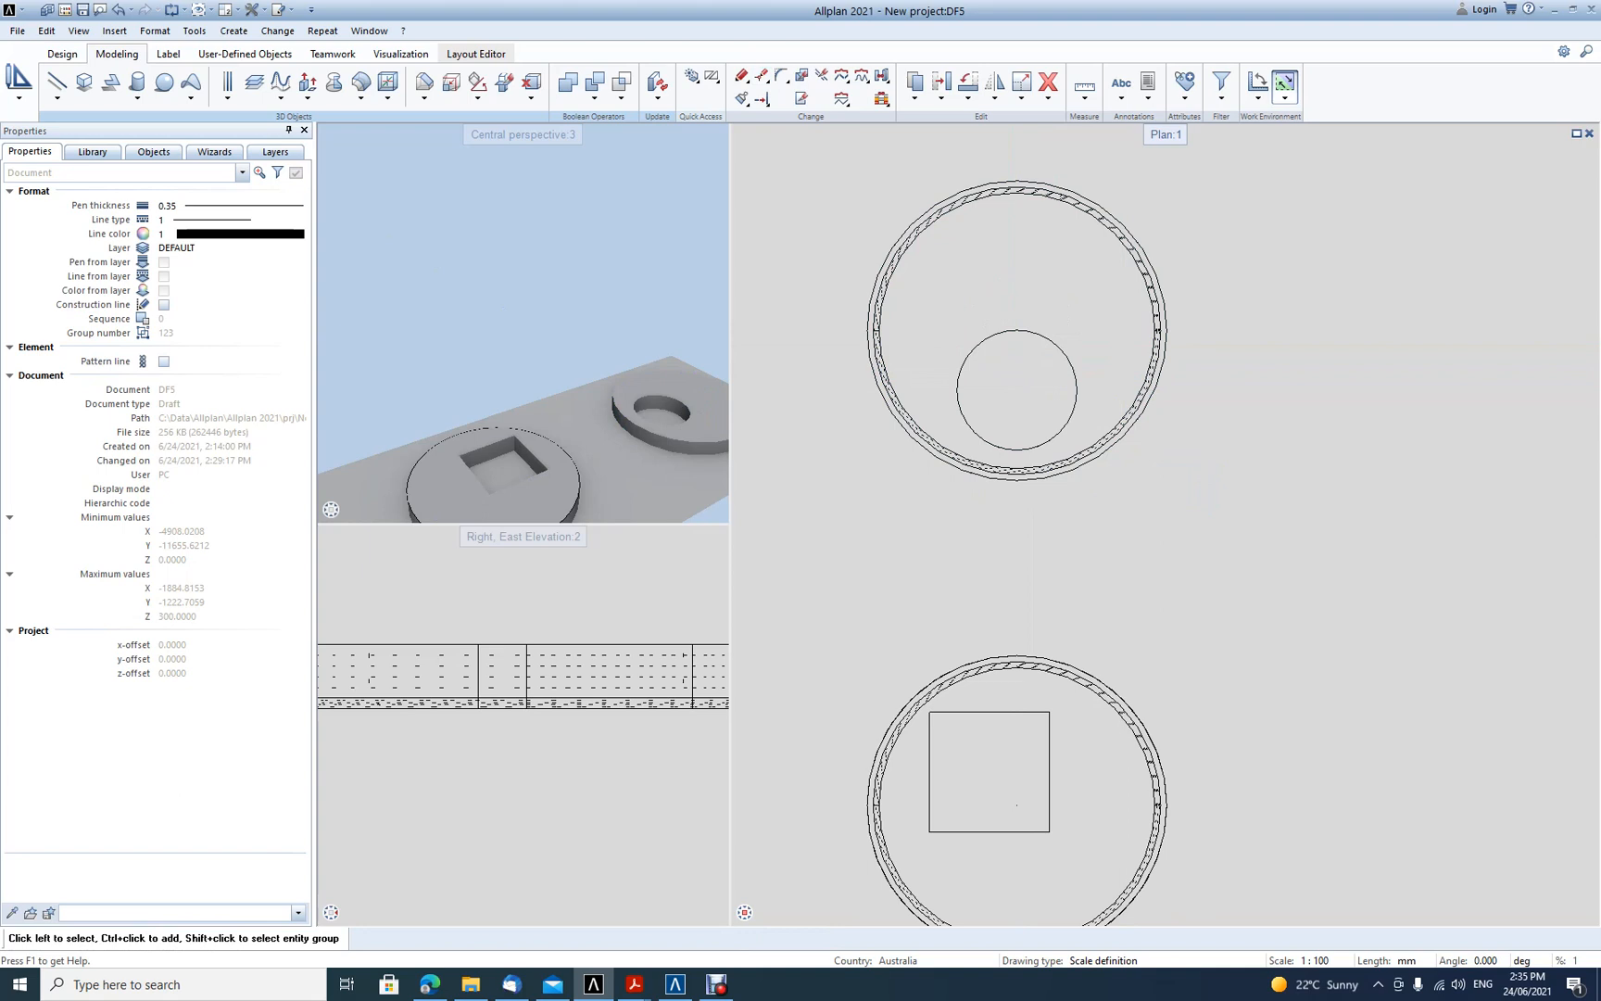
middle_drag(1033, 556, 1025, 533)
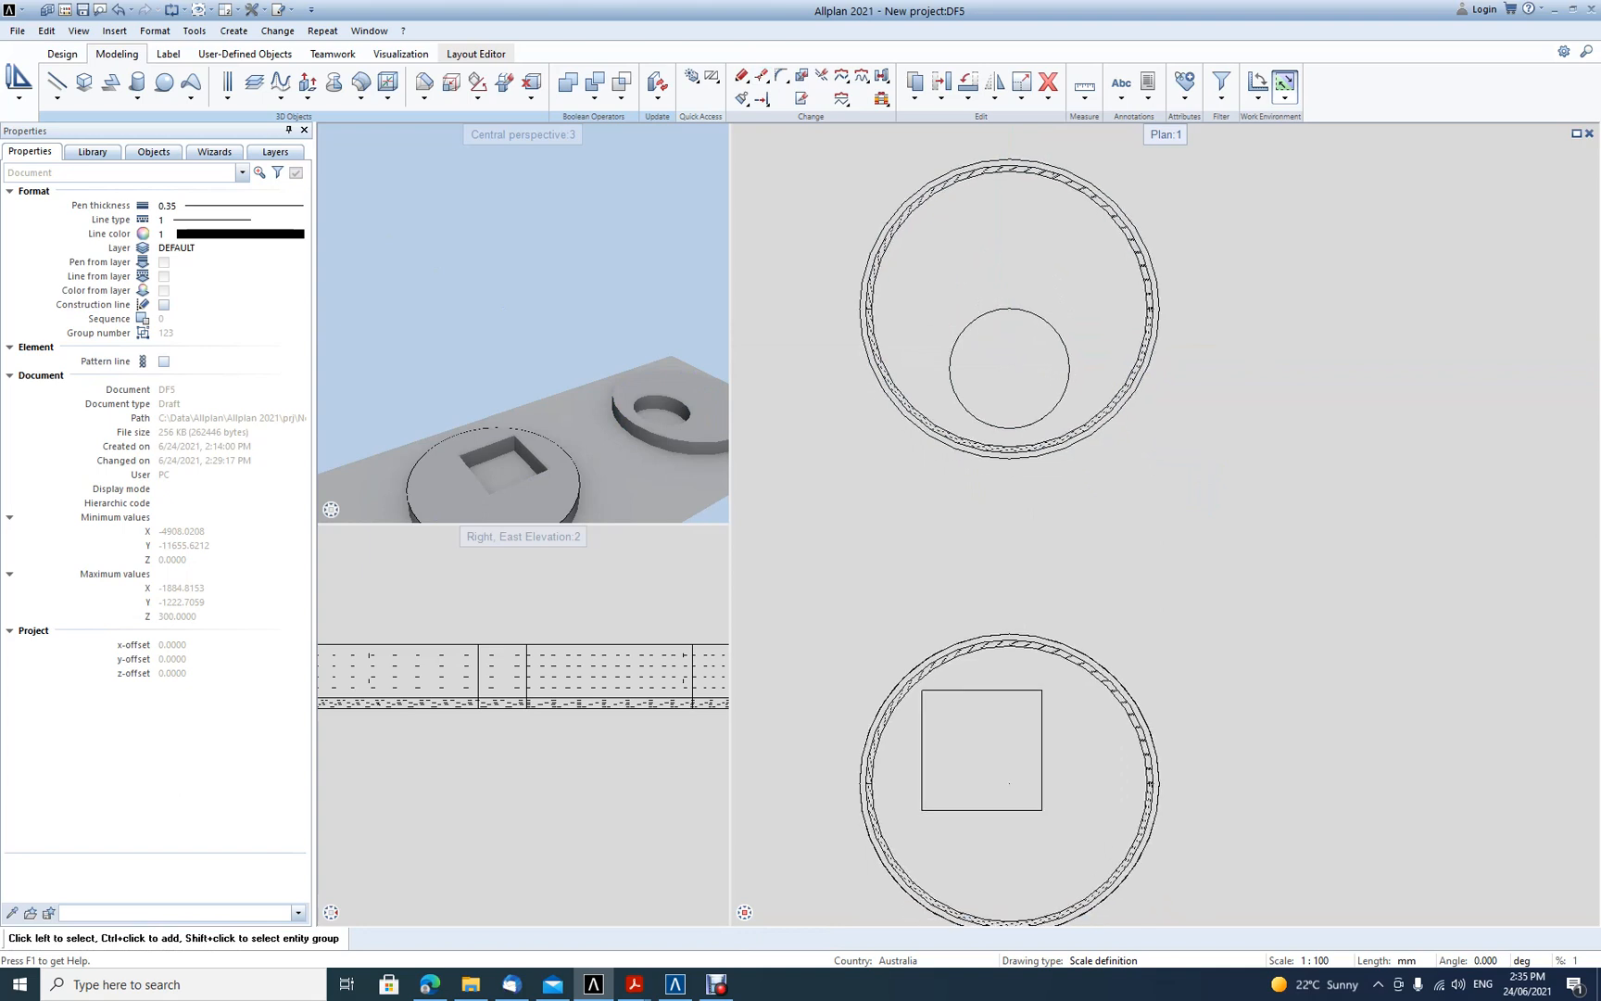